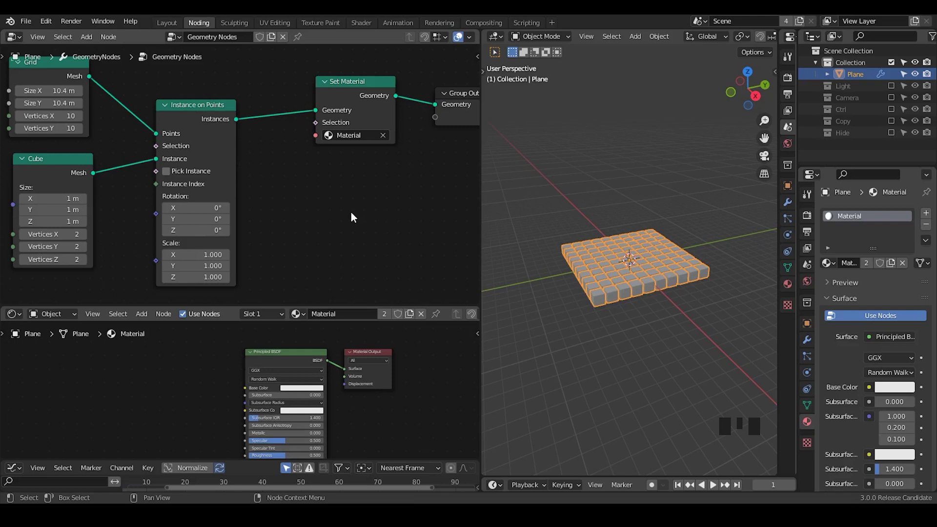
# Step: Maximize the Geometry Nodes editor across the left side, collapsing the shader editor to its header
pyautogui.hotkey('ctrl', 'alt', 'shift', 'q')
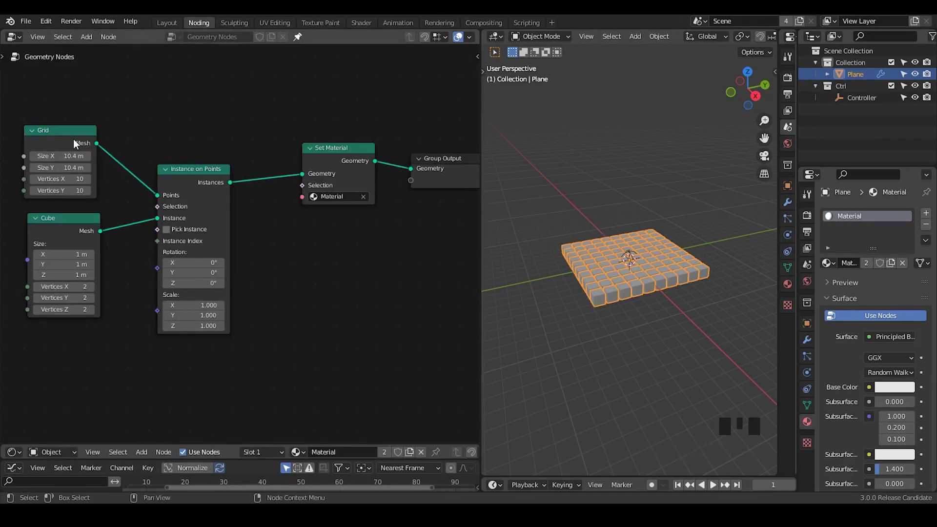
# Step: Nudge the Grid, Cube and Set Material nodes slightly to tidy the layout
pyautogui.moveTo(74, 139); pyautogui.dragTo(78, 136)
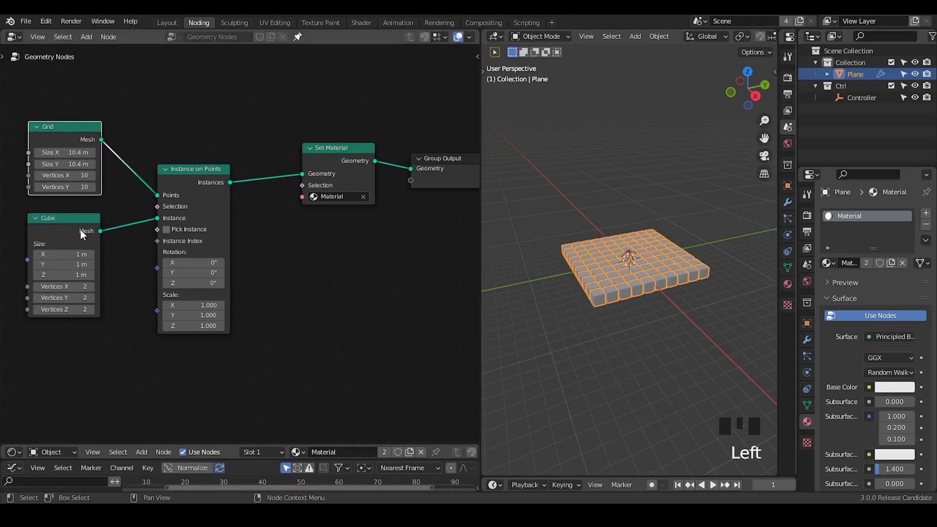
pyautogui.moveTo(80, 230); pyautogui.dragTo(79, 233)
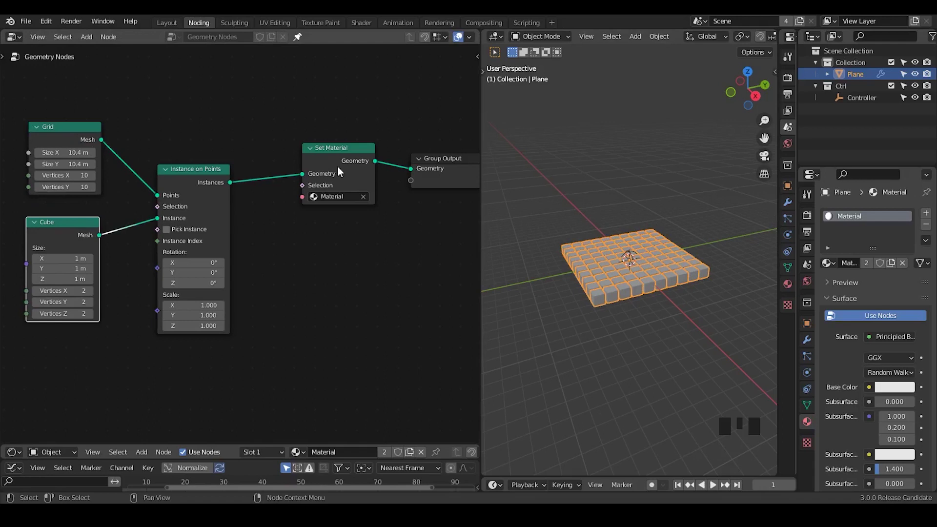
pyautogui.moveTo(340, 158); pyautogui.dragTo(339, 159)
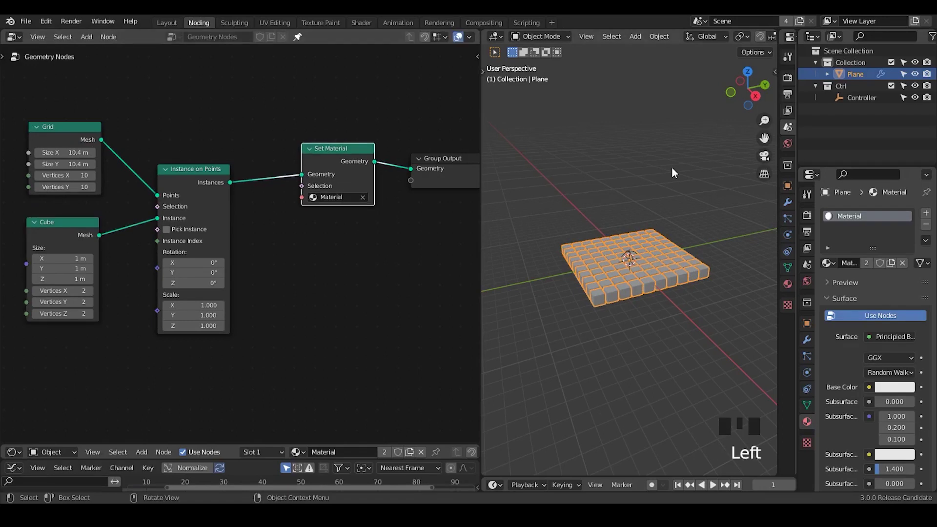
# Step: Switch the viewport to Material Preview and desaturate the Material's Base Color to white
pyautogui.press('z')
pyautogui.click(684, 221)
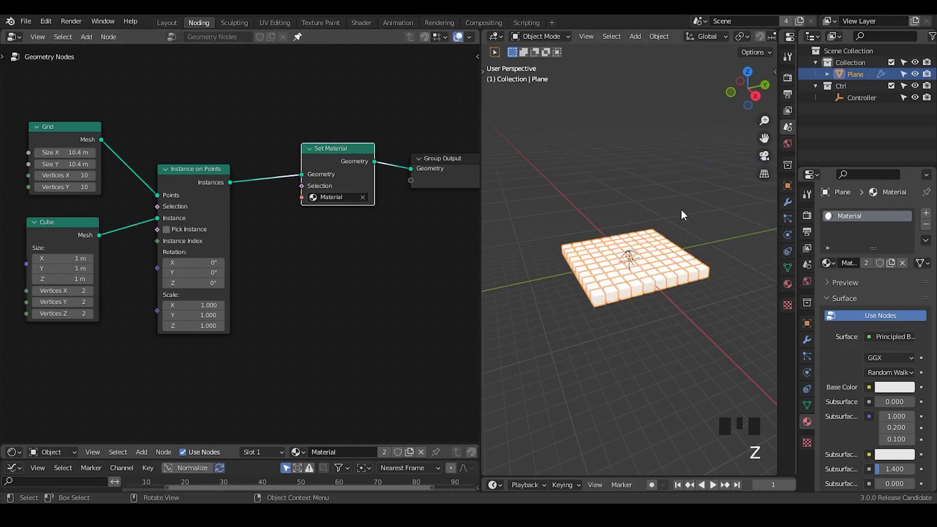
pyautogui.click(680, 210)
pyautogui.click(897, 387)
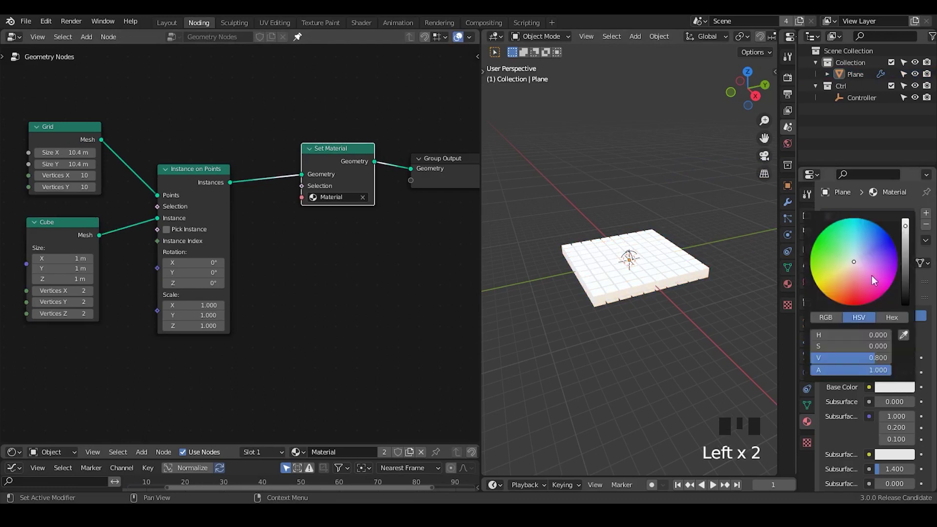
pyautogui.moveTo(872, 275)
pyautogui.mouseDown()
pyautogui.moveTo(844, 285)
pyautogui.moveTo(822, 255)
pyautogui.moveTo(867, 280)
pyautogui.moveTo(849, 263)
pyautogui.mouseUp()
pyautogui.moveTo(838, 336); pyautogui.dragTo(815, 350)
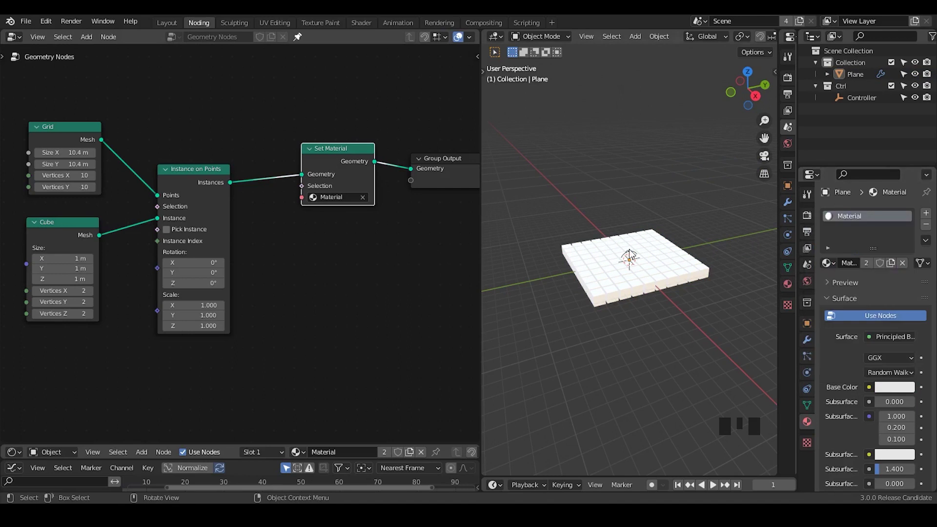
# Step: Scale the Controller sphere empty up about 6 times so it encloses the cube grid
pyautogui.click(630, 255)
pyautogui.press('s')
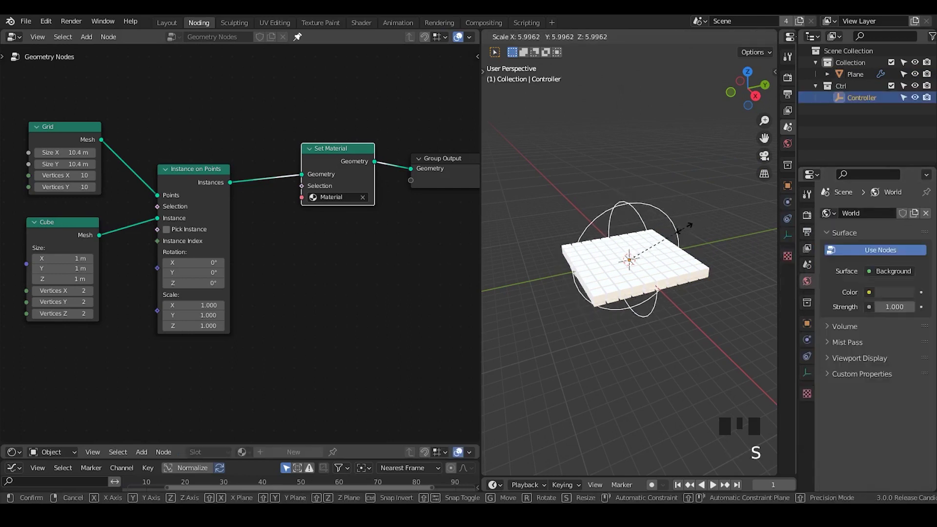
pyautogui.click(686, 228)
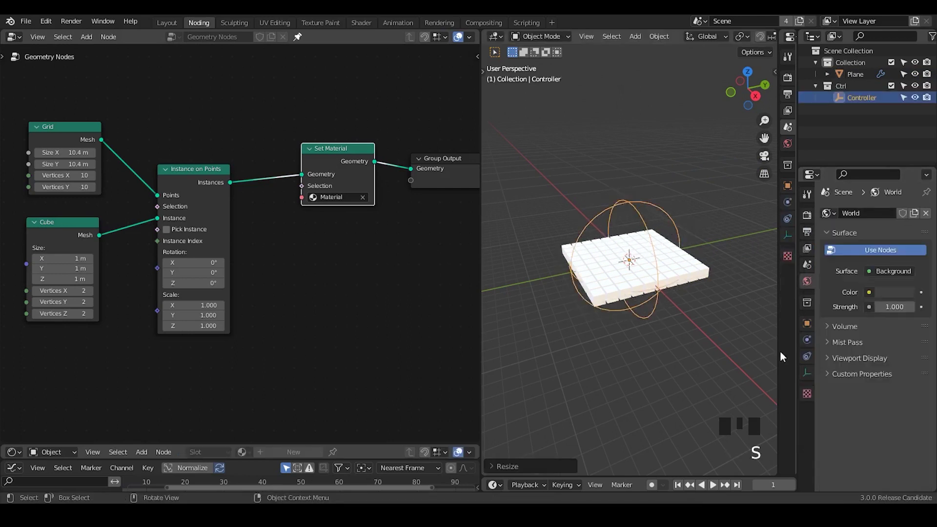
pyautogui.click(807, 374)
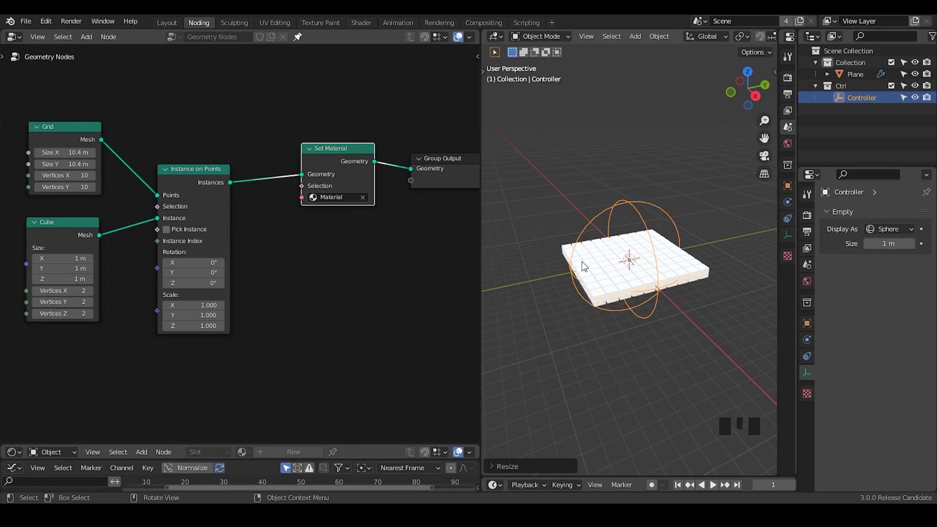
pyautogui.press('g')
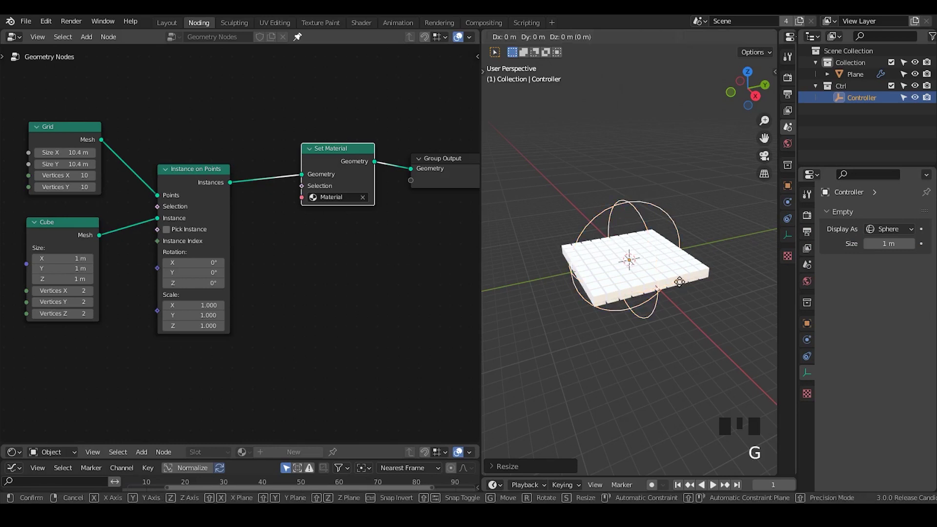
pyautogui.rightClick(661, 273)
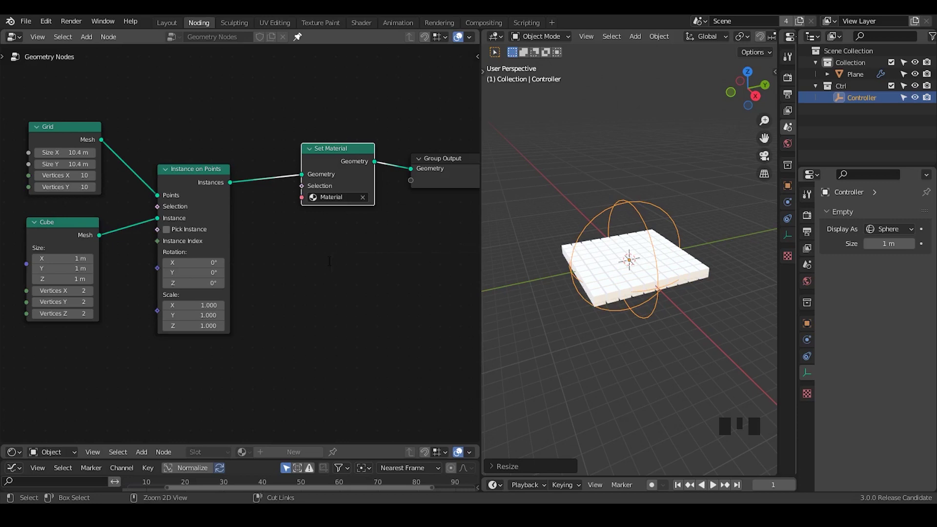
# Step: Add a G_Proximity Falloff node below Set Material with Controller as its target object
pyautogui.hotkey('ctrl', 'a')
pyautogui.write('proxi')
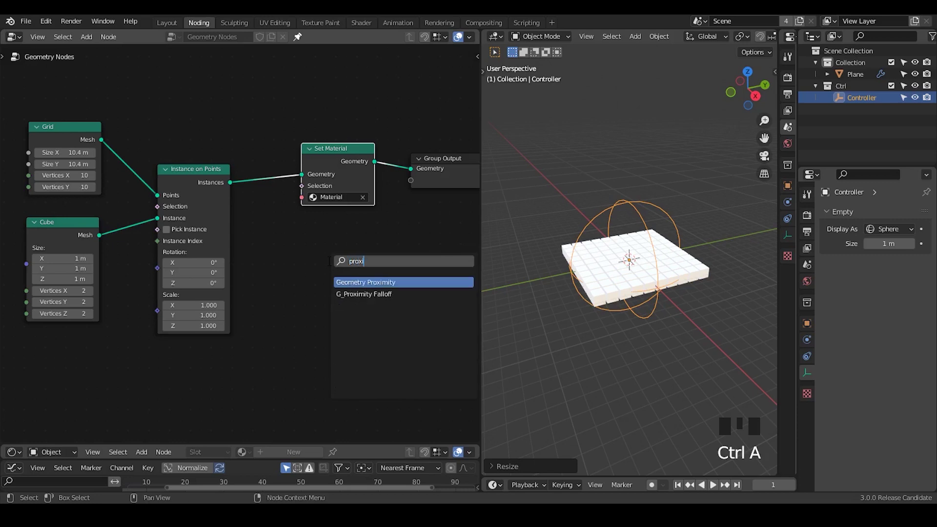
pyautogui.press('Down')
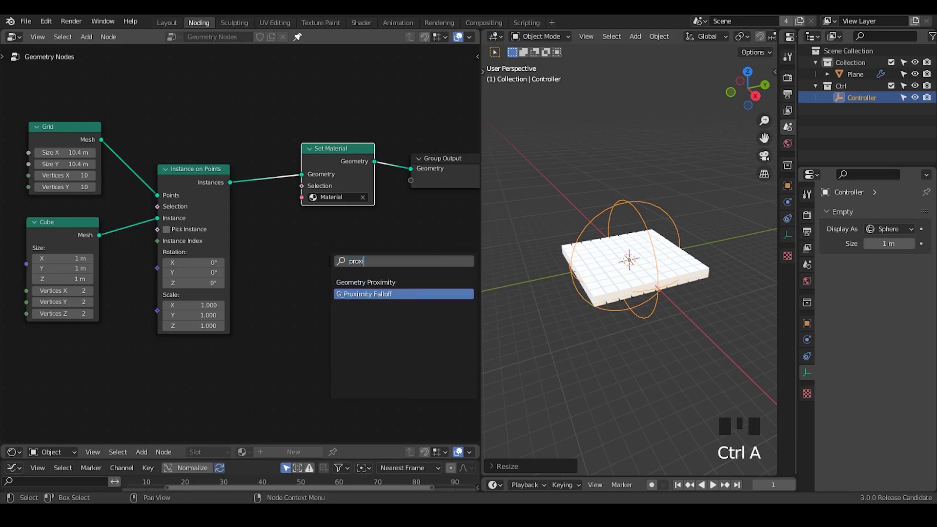
pyautogui.click(408, 293)
pyautogui.click(365, 261)
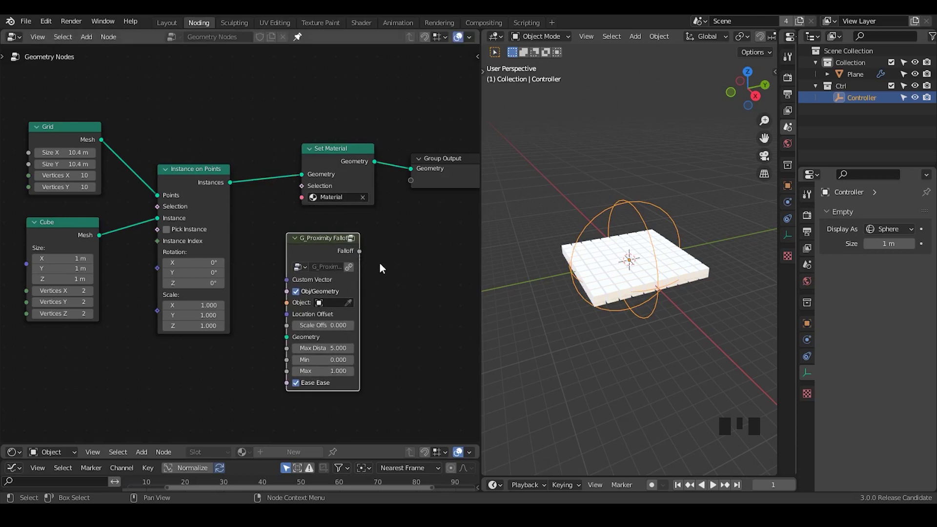
pyautogui.click(349, 302)
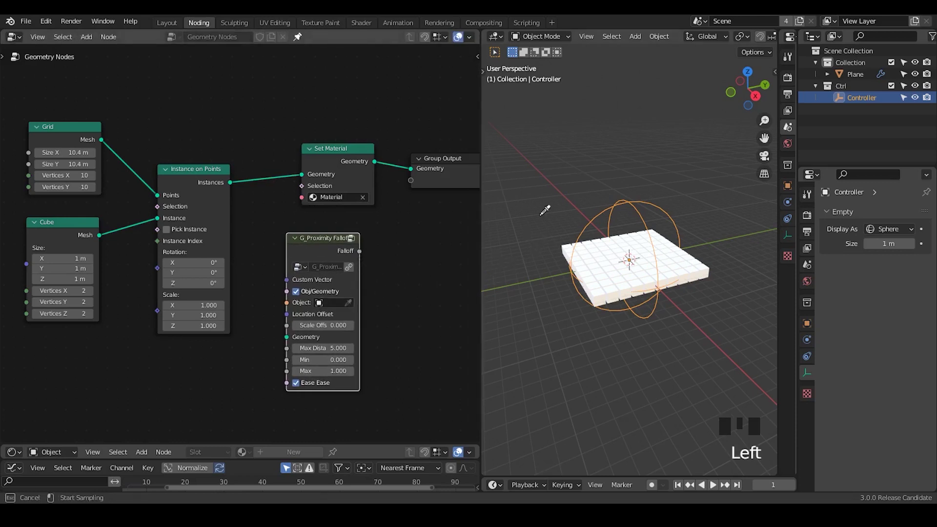
pyautogui.click(640, 200)
pyautogui.moveTo(327, 239); pyautogui.dragTo(411, 181)
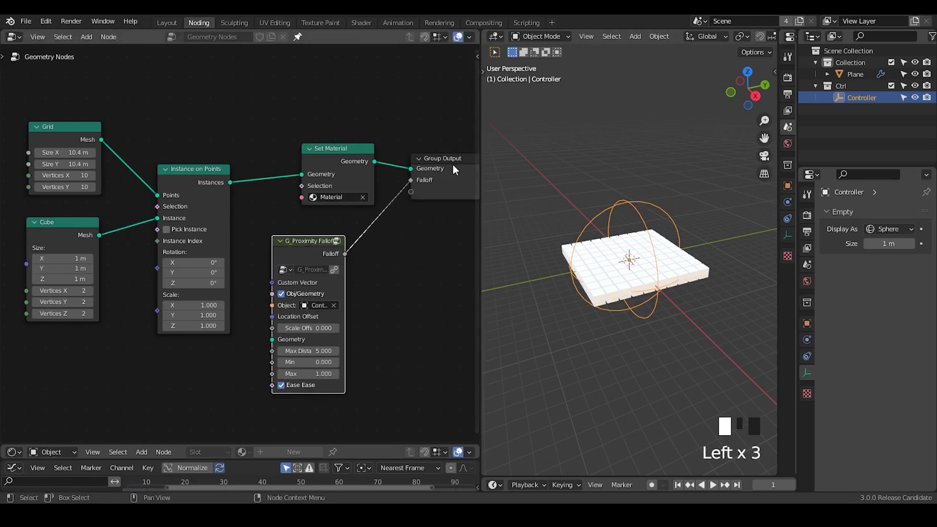
# Step: Name the Plane modifier's Falloff output attribute 'F', then split the node editor area
pyautogui.click(679, 263)
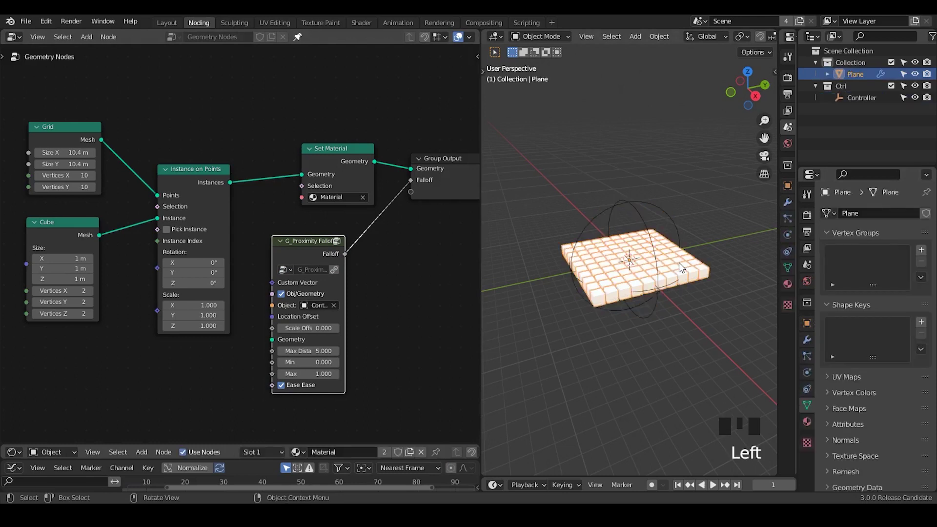
pyautogui.click(807, 340)
pyautogui.click(839, 268)
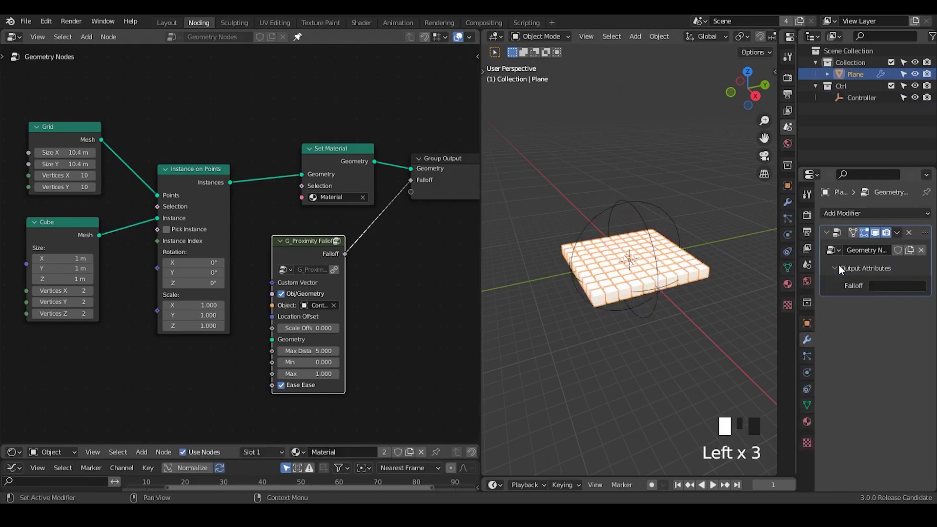
pyautogui.click(892, 286)
pyautogui.write('F')
pyautogui.press('Return')
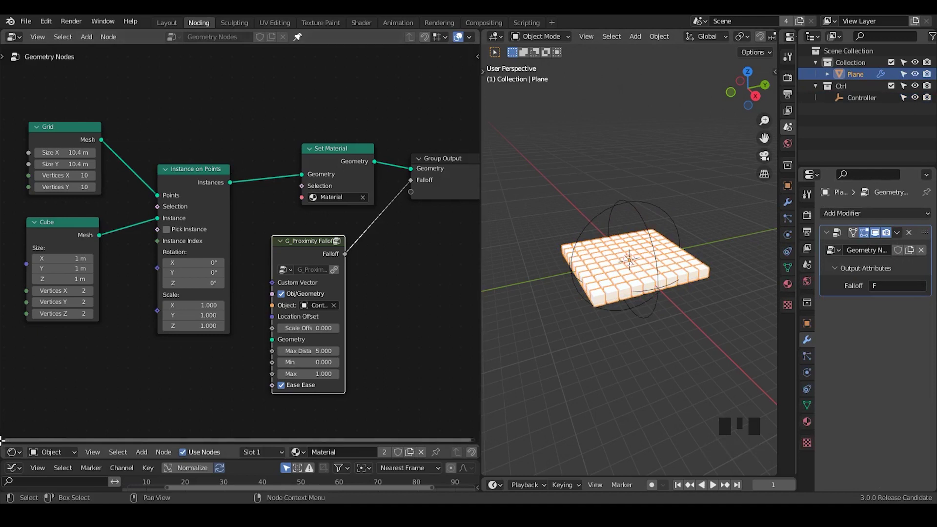
pyautogui.moveTo(9, 441); pyautogui.dragTo(4, 233)
# Step: Make the new area a Spreadsheet listing the Plane's 100 instances, with the shader editor below
pyautogui.click(14, 238)
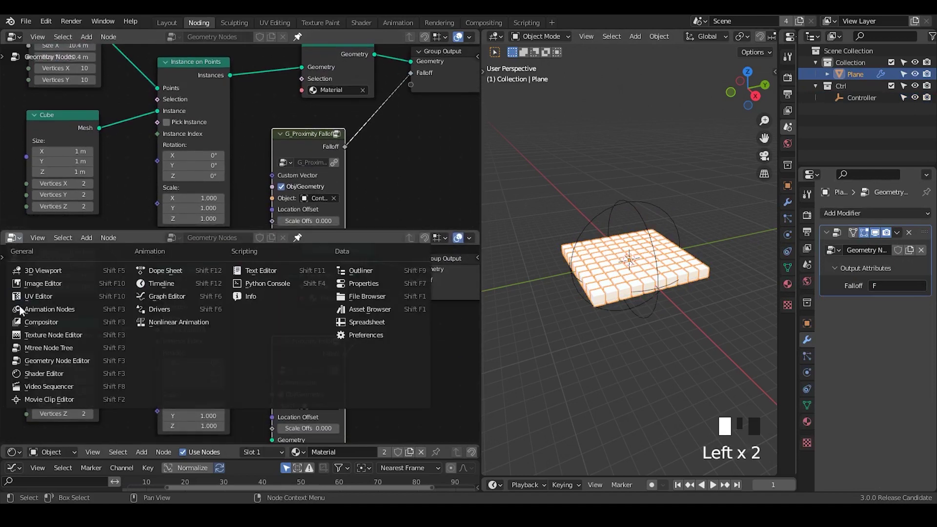
pyautogui.click(383, 320)
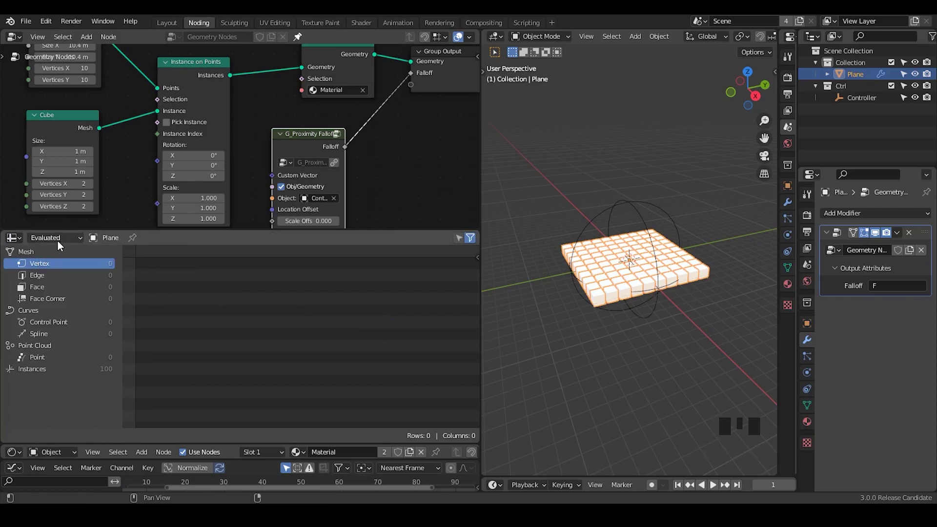
pyautogui.click(65, 370)
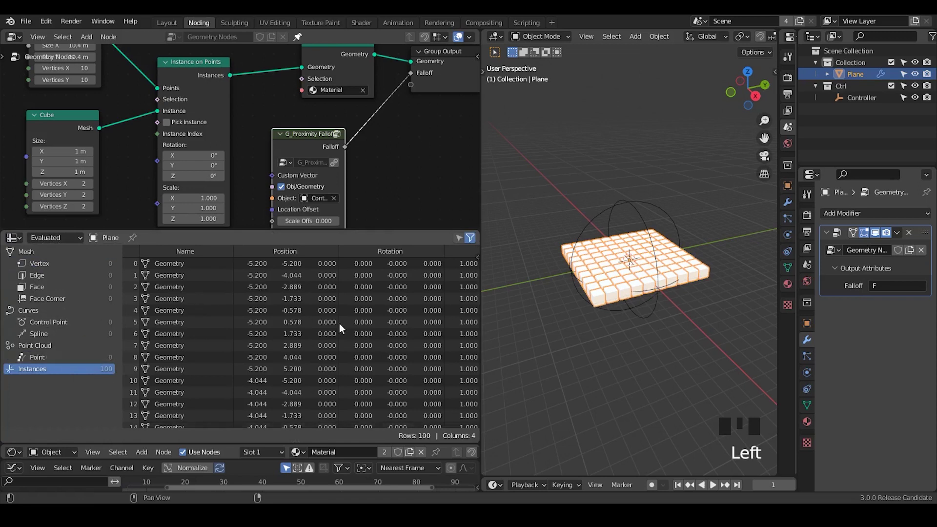
pyautogui.moveTo(339, 324); pyautogui.dragTo(427, 344, button='middle')
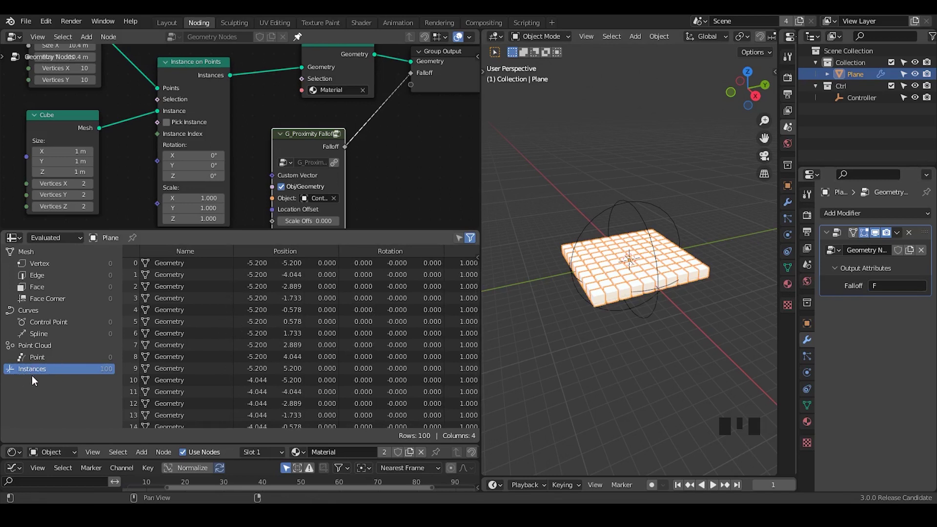
pyautogui.moveTo(272, 310); pyautogui.dragTo(410, 398, button='middle')
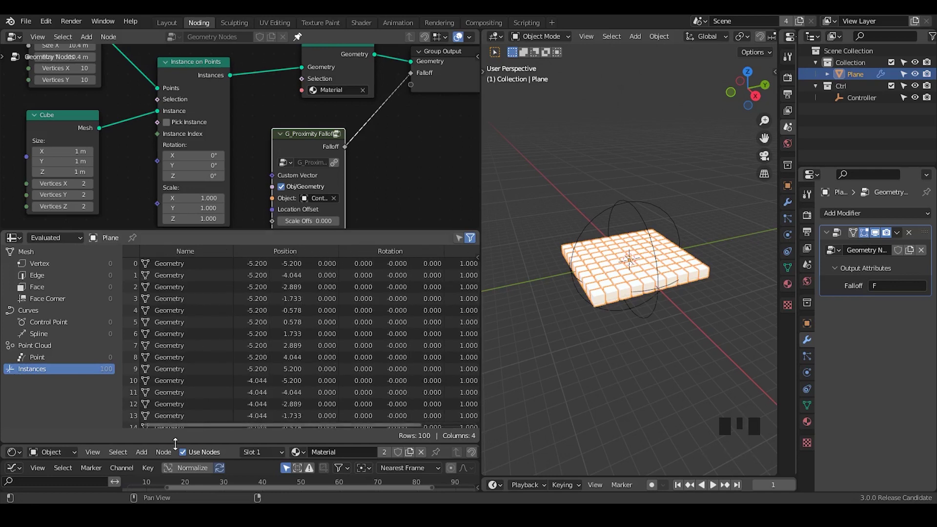
pyautogui.moveTo(176, 444); pyautogui.dragTo(181, 303)
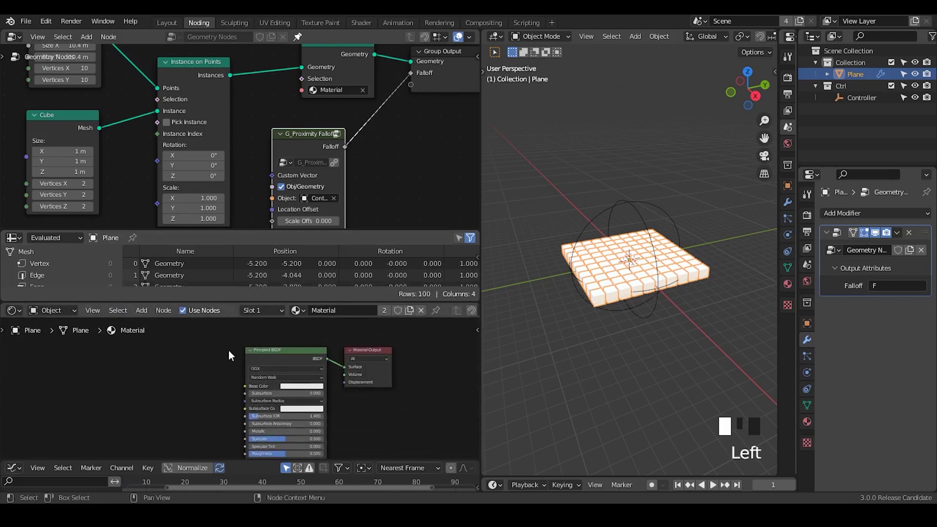
# Step: Replace the Principled BSDF with an Attribute node reading 'F' wired to the surface output
pyautogui.click(285, 351)
pyautogui.press('x')
pyautogui.hotkey('ctrl', 'a')
pyautogui.write('att')
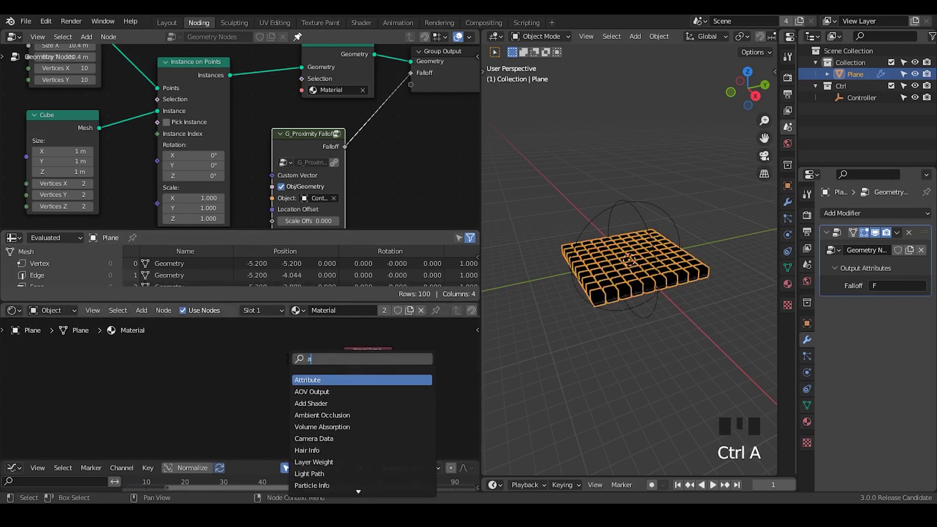
pyautogui.press('Return')
pyautogui.press('t')
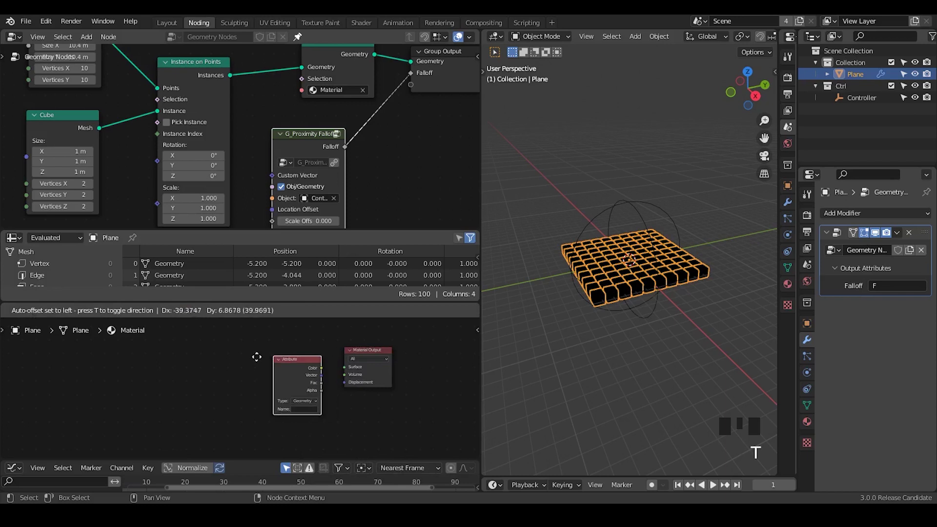
pyautogui.click(273, 361)
pyautogui.moveTo(298, 379); pyautogui.dragTo(273, 356, button='middle')
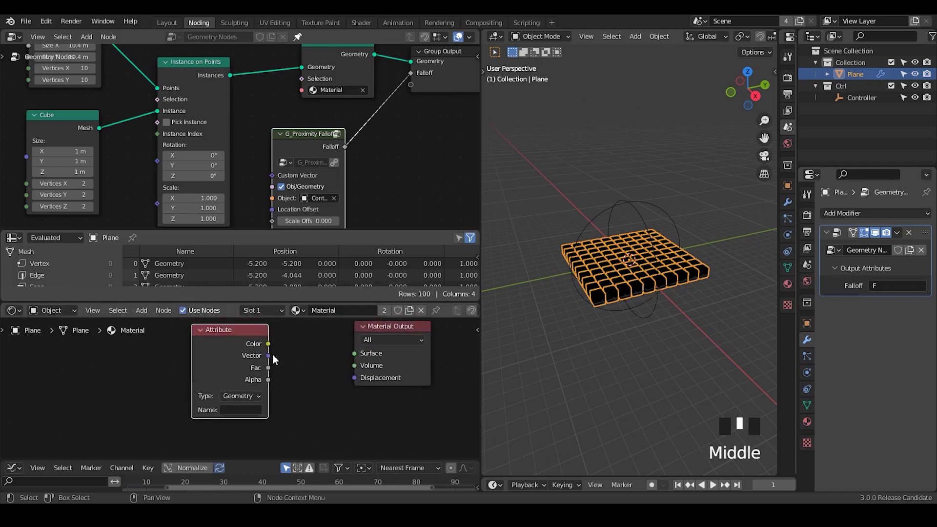
pyautogui.click(252, 411)
pyautogui.write('F')
pyautogui.moveTo(268, 344); pyautogui.dragTo(353, 352)
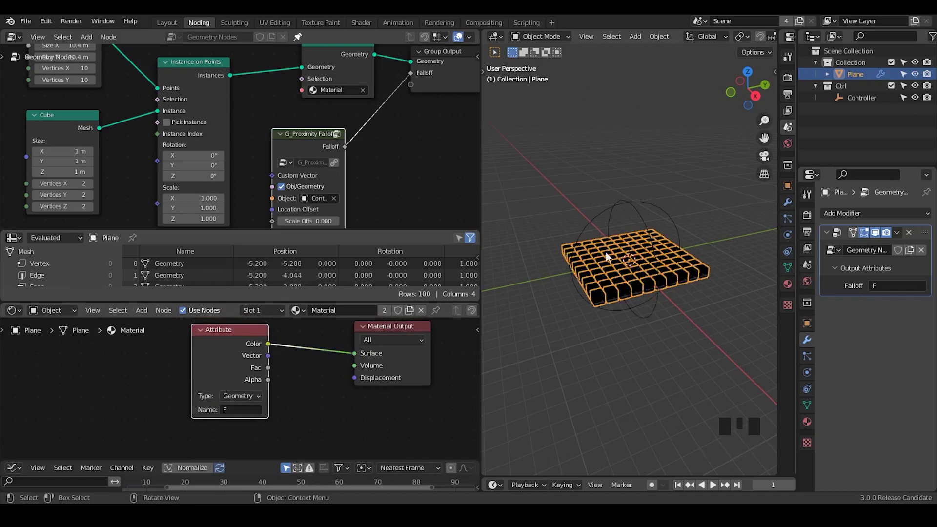
# Step: Enlarge the spreadsheet to inspect the Instances data, then close the spreadsheet area
pyautogui.moveTo(324, 287); pyautogui.dragTo(320, 345)
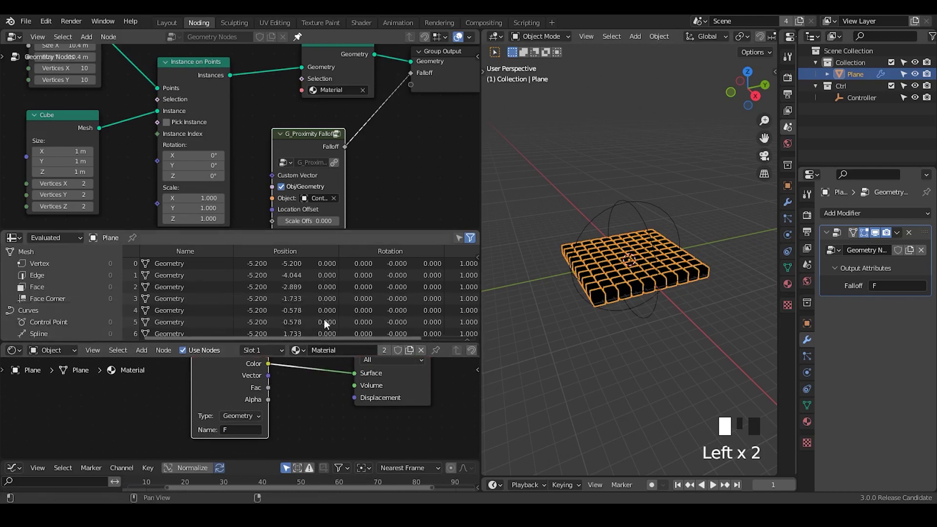
pyautogui.moveTo(259, 305); pyautogui.dragTo(167, 312, button='middle')
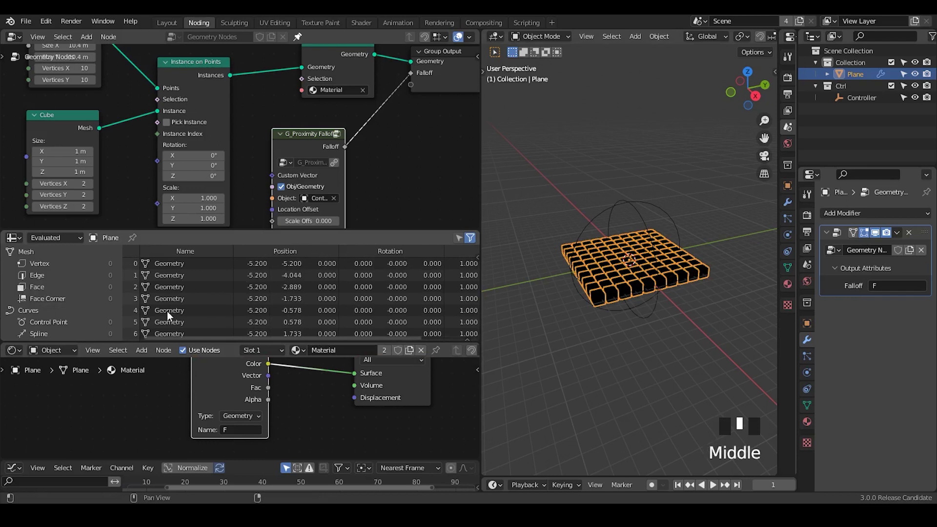
pyautogui.scroll(-3, 70, 299)
pyautogui.click(39, 336)
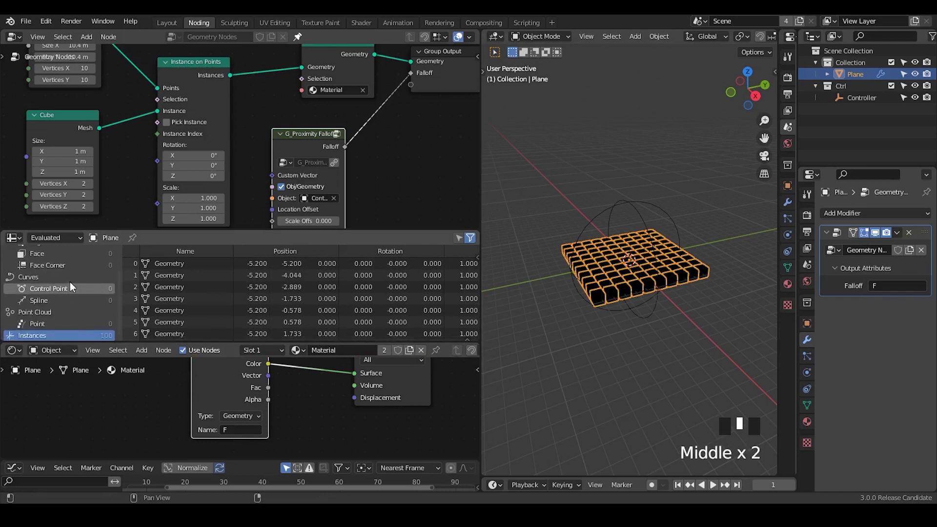
pyautogui.hotkey('shift', 'alt', 'q')
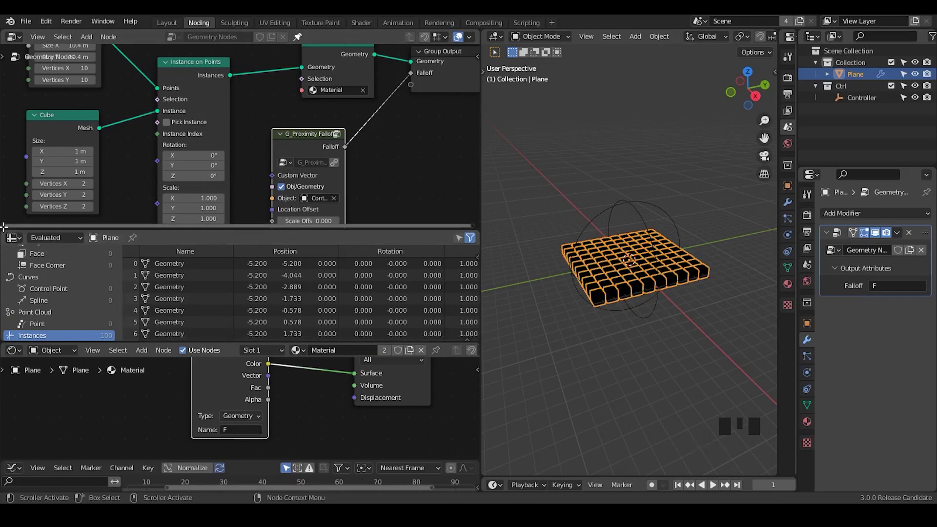
pyautogui.moveTo(2, 230); pyautogui.dragTo(5, 245)
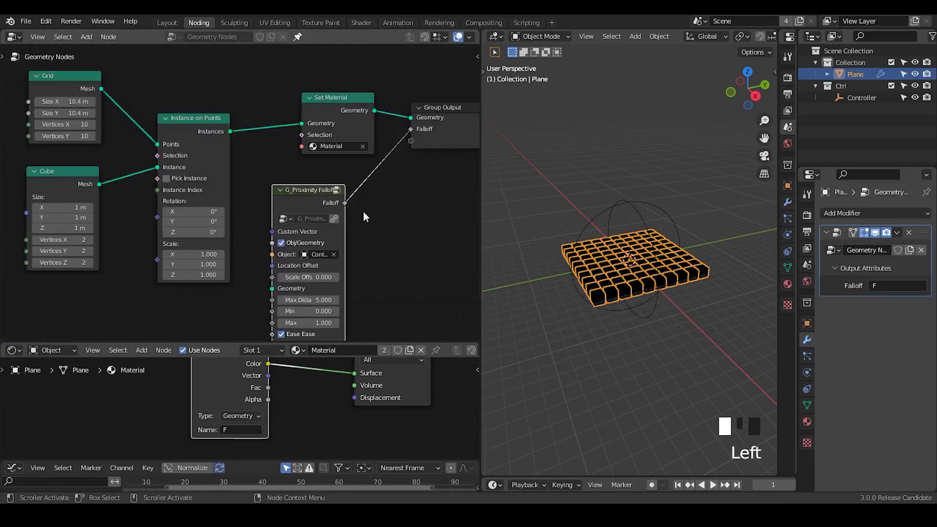
# Step: Insert a Realize Instances node between Instance on Points and Set Material
pyautogui.moveTo(365, 216); pyautogui.dragTo(338, 228, button='middle')
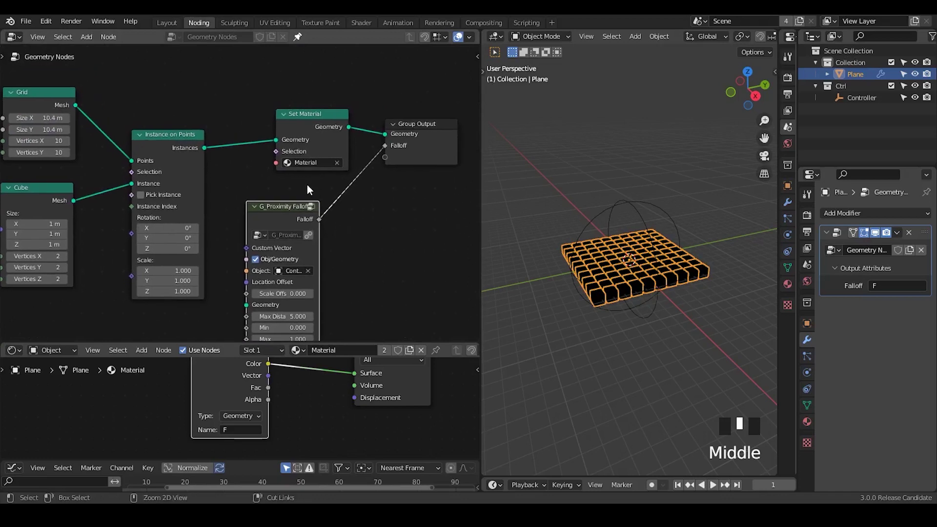
pyautogui.hotkey('ctrl', 'a')
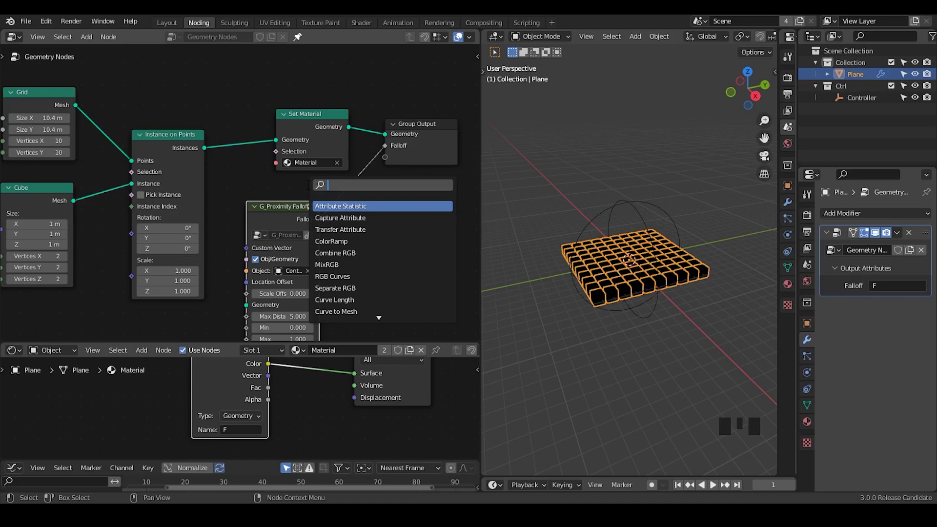
pyautogui.write('realize')
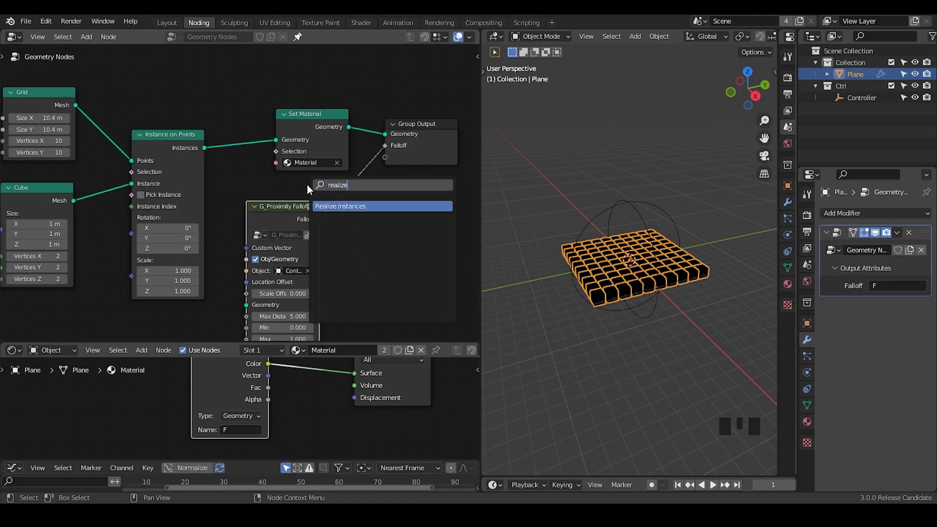
pyautogui.press('Return')
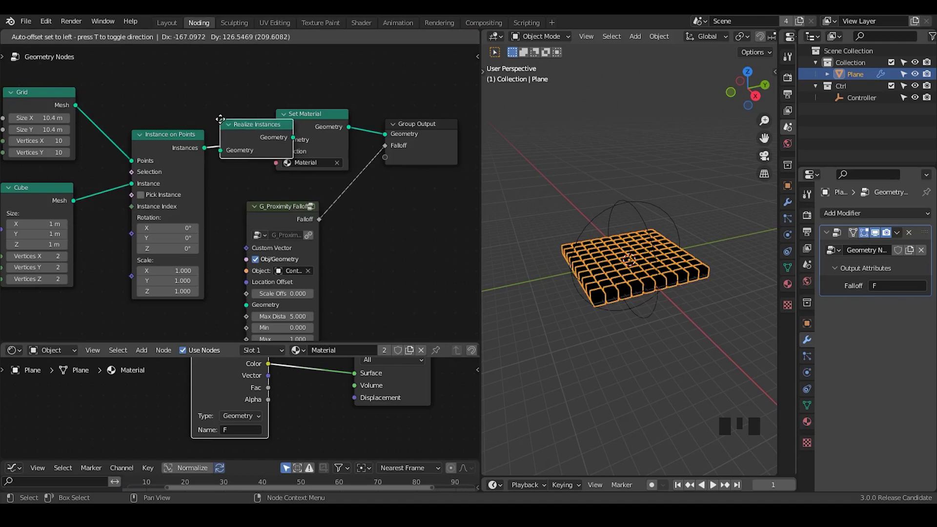
pyautogui.click(166, 121)
pyautogui.moveTo(187, 135); pyautogui.dragTo(242, 126, button='middle')
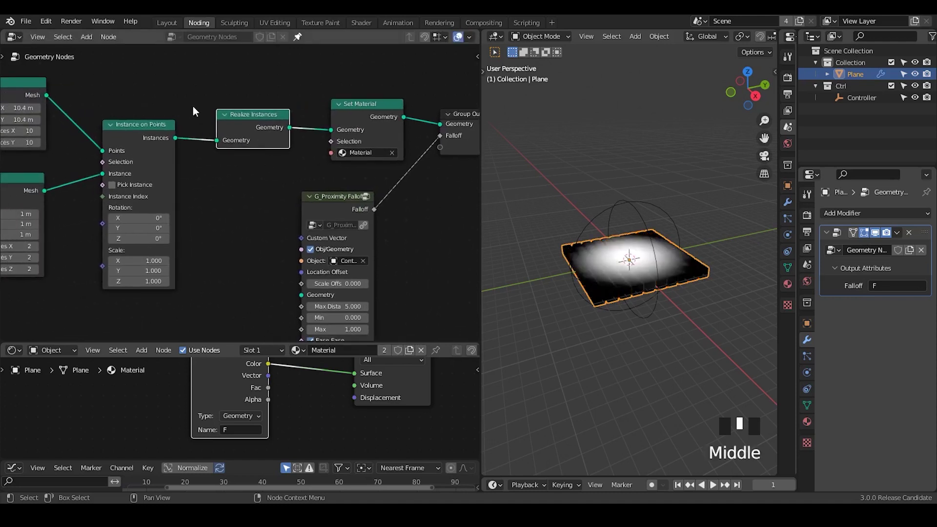
pyautogui.moveTo(242, 126); pyautogui.dragTo(242, 122)
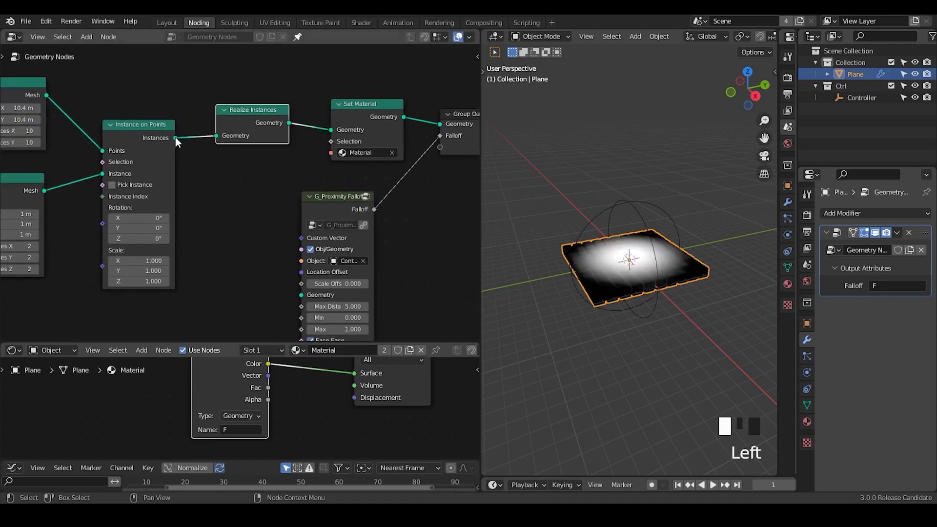
# Step: Inspect the node sockets and tidy the layout, shifting the Cube node slightly right
pyautogui.moveTo(175, 139)
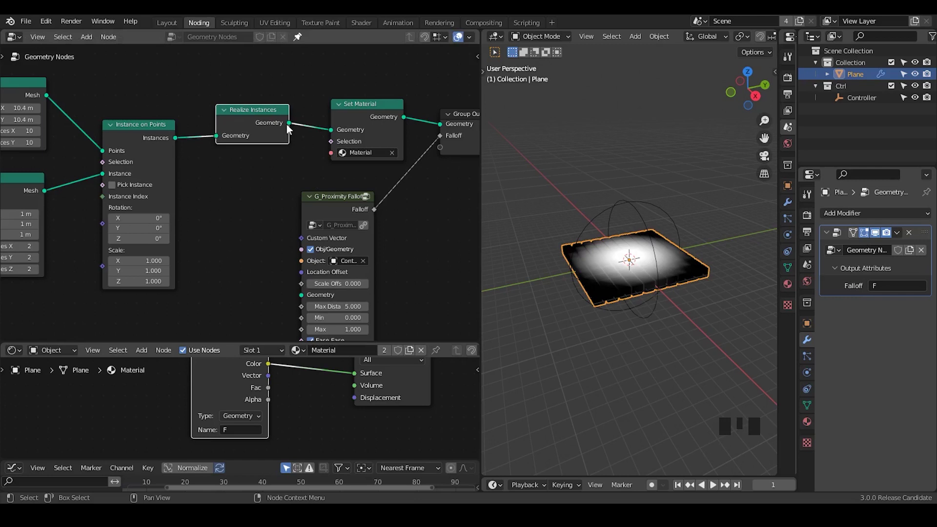
pyautogui.moveTo(289, 123)
pyautogui.moveTo(194, 201); pyautogui.dragTo(245, 184, button='middle')
pyautogui.moveTo(41, 169); pyautogui.dragTo(57, 171)
pyautogui.moveTo(214, 174); pyautogui.dragTo(191, 176, button='middle')
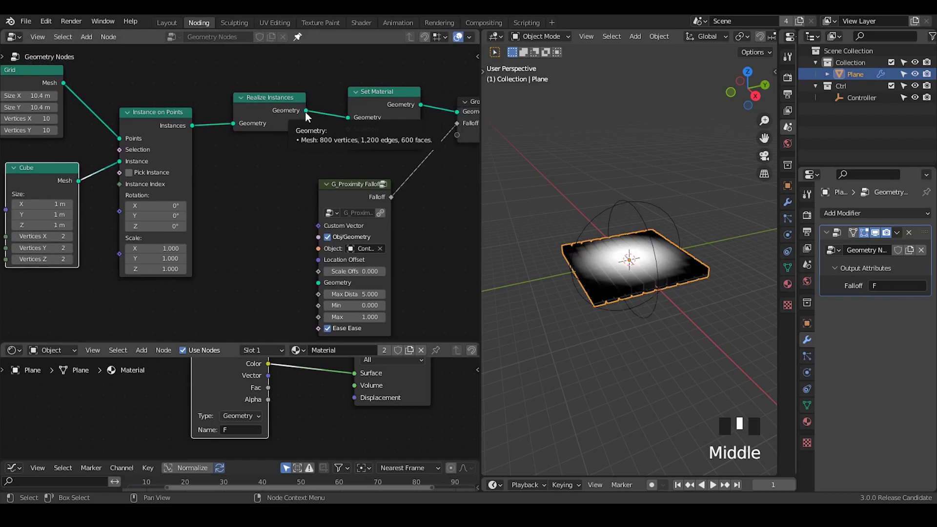
pyautogui.hotkey('shift', 'q')
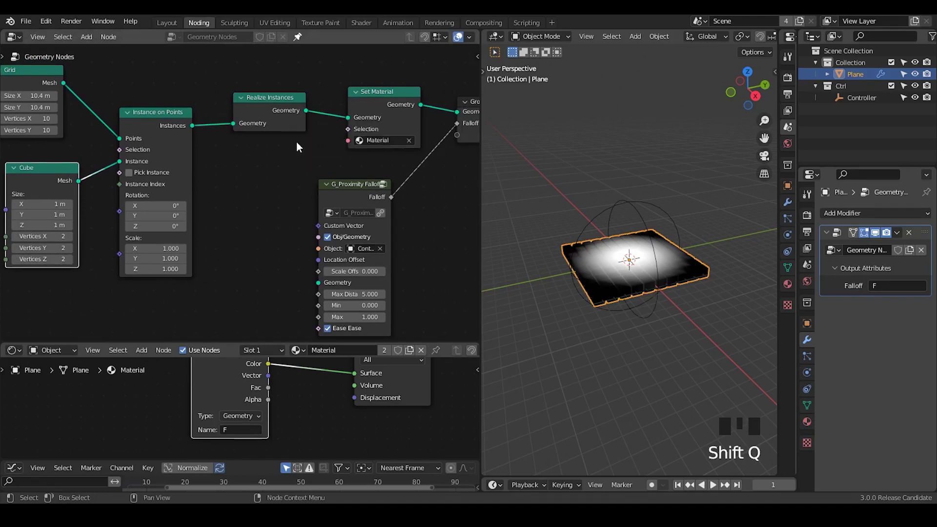
# Step: Move the G_Proximity Falloff node up-left and test-scale the Controller, cancelling at scale 6.129
pyautogui.moveTo(308, 116)
pyautogui.moveTo(303, 167); pyautogui.dragTo(290, 164, button='middle')
pyautogui.moveTo(336, 190); pyautogui.dragTo(310, 181)
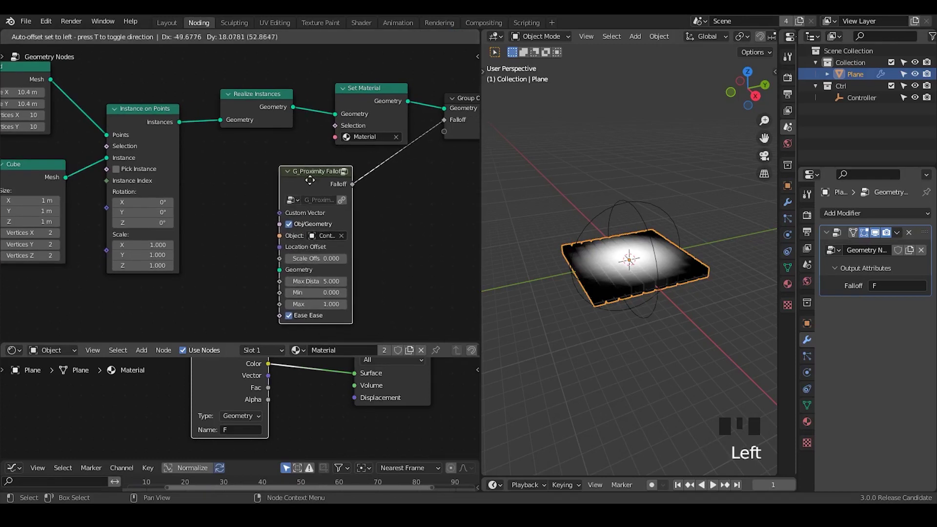
pyautogui.moveTo(611, 263); pyautogui.dragTo(647, 274, button='middle')
pyautogui.click(656, 221)
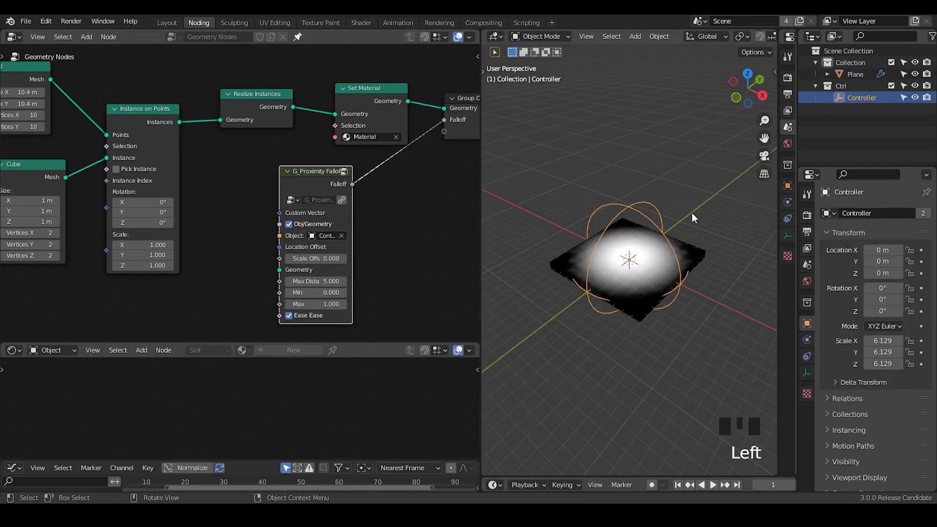
pyautogui.press('s')
pyautogui.rightClick(650, 289)
# Step: Orbit the view to inspect the falloff gradient and move the falloff node left and down
pyautogui.moveTo(651, 285); pyautogui.dragTo(640, 272, button='middle')
pyautogui.scroll(2, 632, 263)
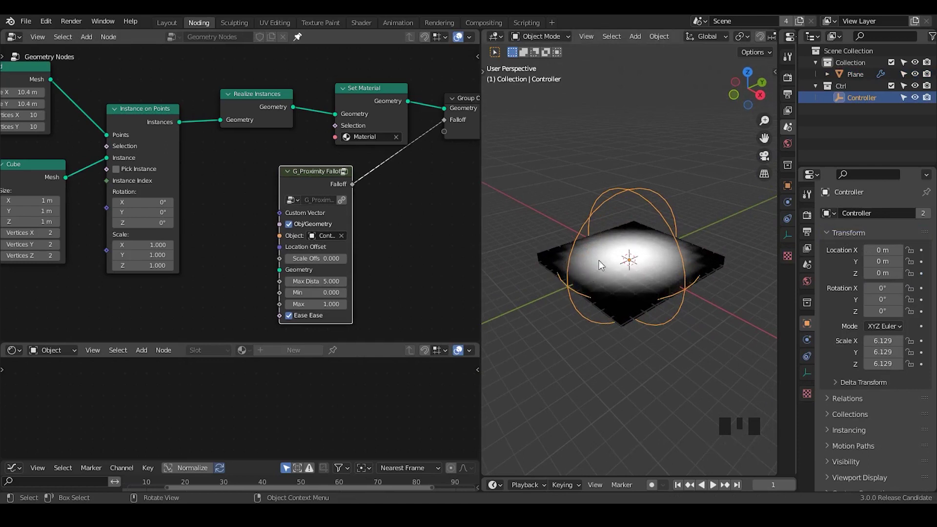
pyautogui.moveTo(592, 277)
pyautogui.mouseDown(button='middle')
pyautogui.moveTo(610, 300)
pyautogui.moveTo(576, 282)
pyautogui.moveTo(597, 306)
pyautogui.moveTo(597, 276)
pyautogui.moveTo(593, 286)
pyautogui.mouseUp(button='middle')
pyautogui.moveTo(308, 181); pyautogui.dragTo(282, 196)
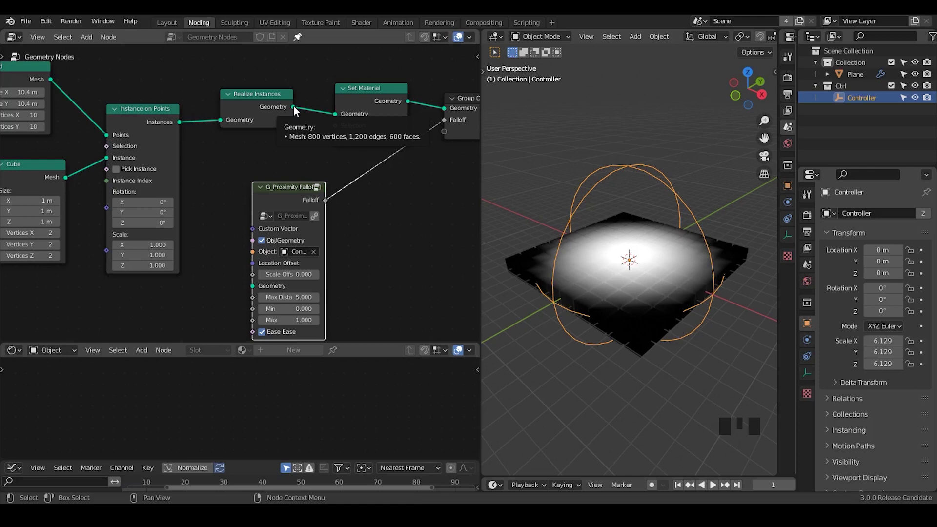
# Step: Join the Shader Editor area into the Geometry Node editor and shift the falloff node right
pyautogui.hotkey('shift', 'ctrl', 'alt', 'q')
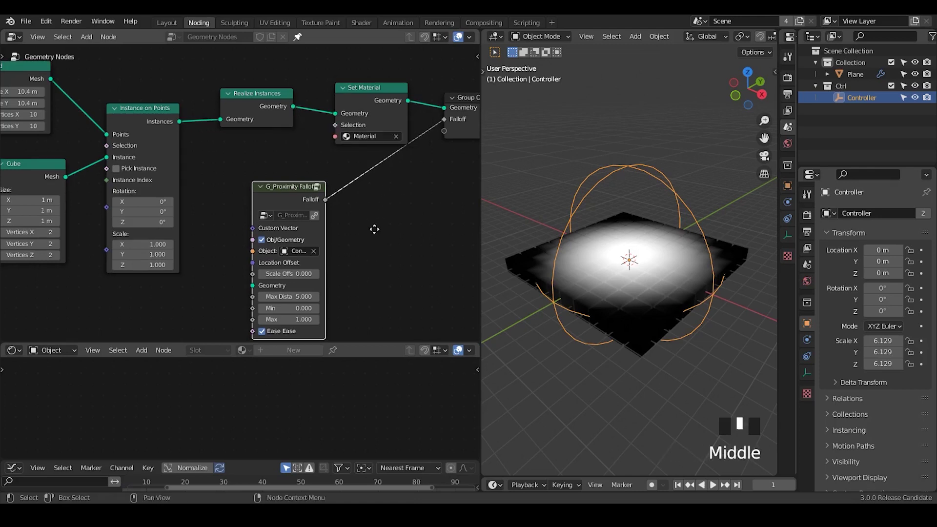
pyautogui.moveTo(372, 226); pyautogui.dragTo(355, 201, button='middle')
pyautogui.click(4, 340)
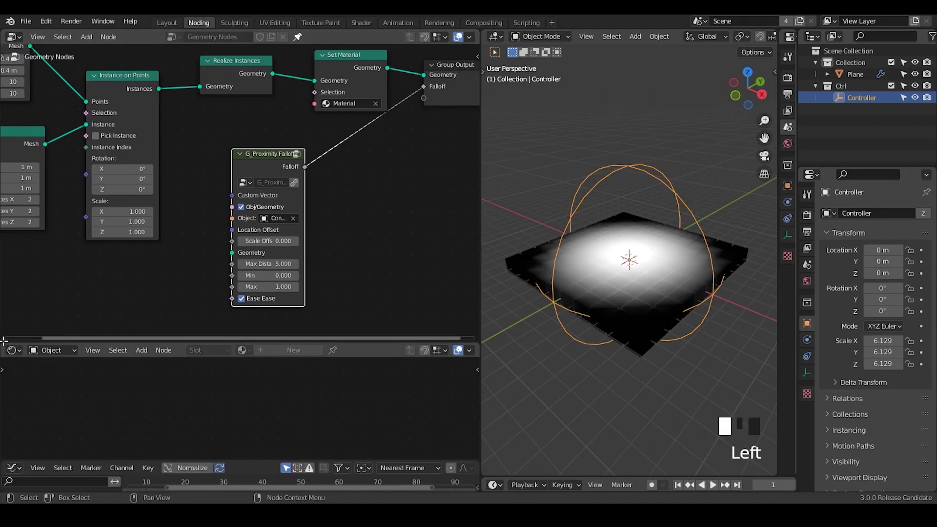
pyautogui.moveTo(4, 341); pyautogui.dragTo(19, 386)
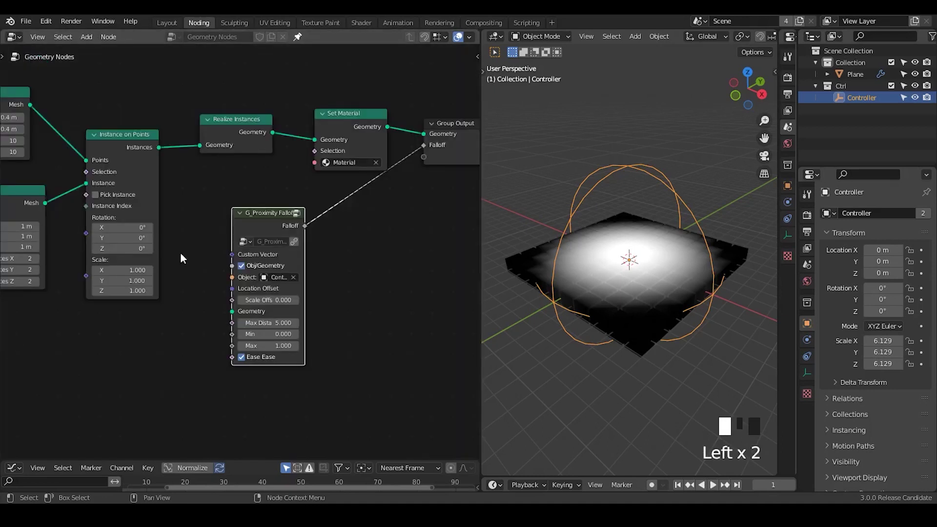
pyautogui.moveTo(182, 257); pyautogui.dragTo(274, 230, button='middle')
pyautogui.moveTo(335, 220); pyautogui.dragTo(422, 213)
# Step: Add a G_Index Convergence node group below Instance on Points
pyautogui.hotkey('ctrl', 'a')
pyautogui.write('index conv')
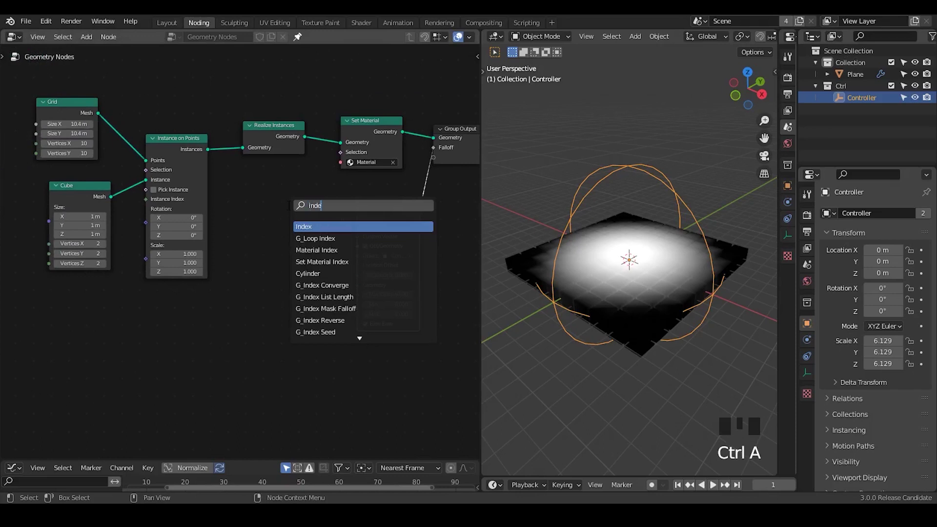
pyautogui.press('Return')
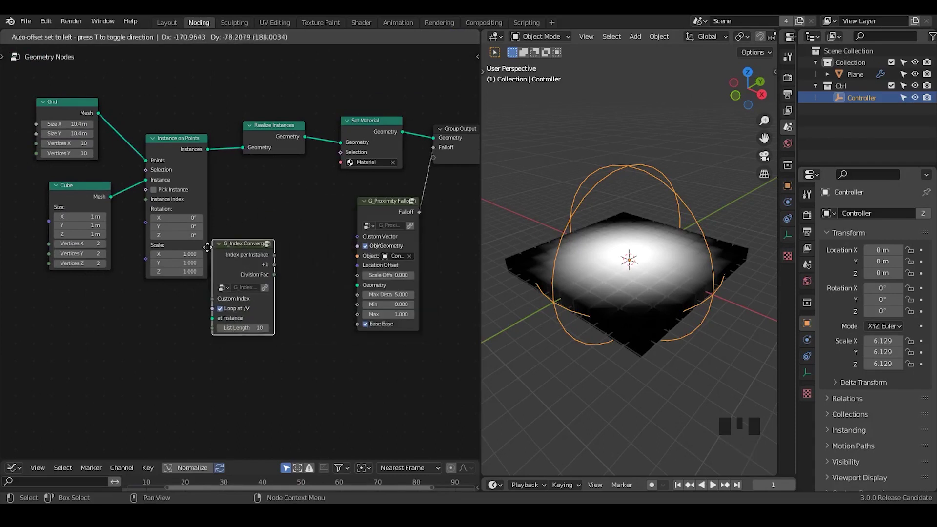
pyautogui.click(157, 295)
# Step: Add a Transfer Attribute node beside the falloff node, set to Index mapping
pyautogui.hotkey('ctrl', 'a')
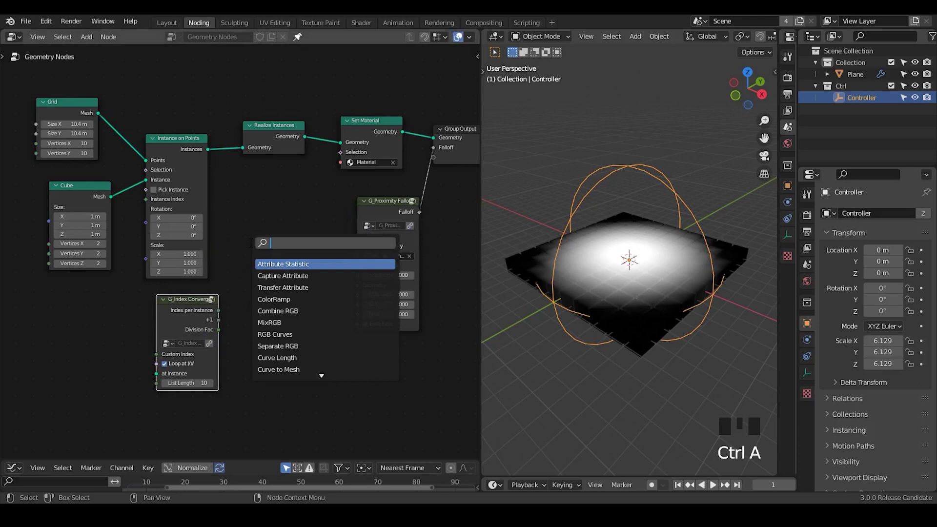
pyautogui.write('transfer att')
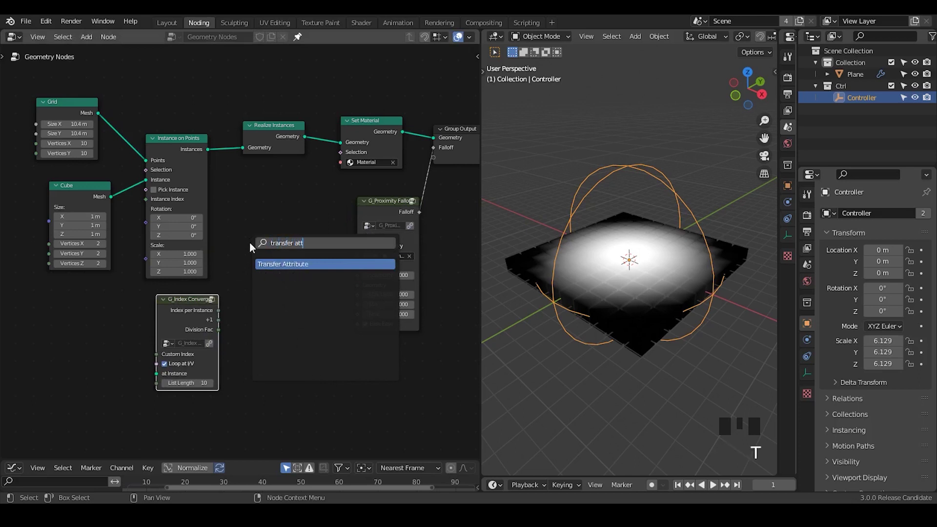
pyautogui.press('Return')
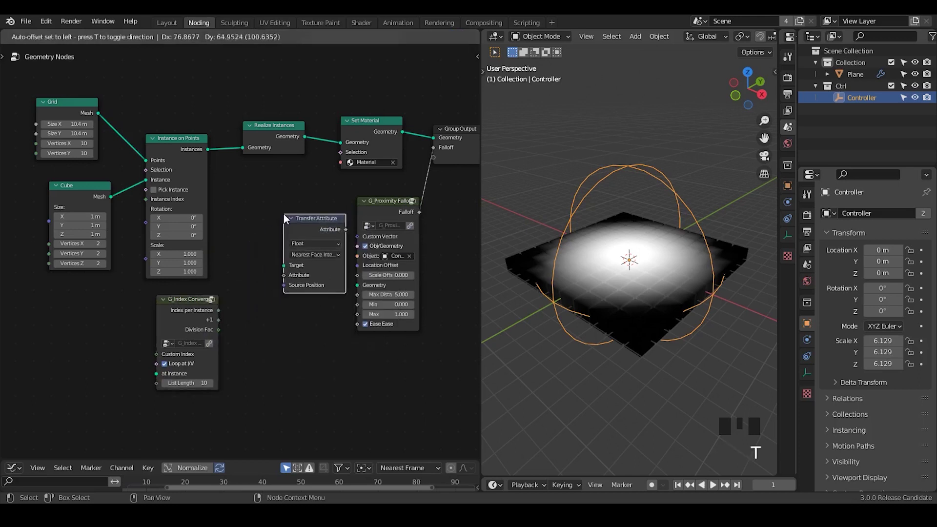
pyautogui.click(283, 214)
pyautogui.click(308, 256)
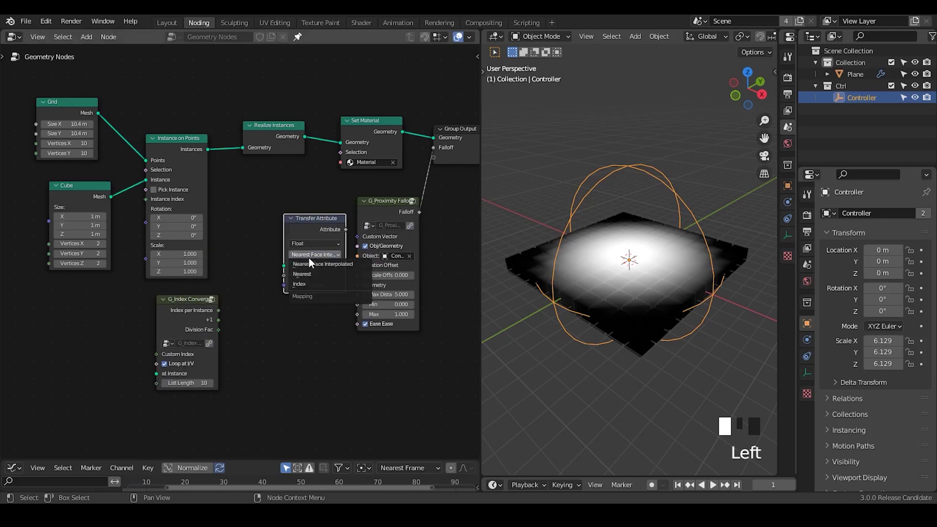
pyautogui.click(313, 286)
# Step: Rearrange the nodes: Grid, Cube, Instance on Points and Realize Instances left, index and Transfer Attribute nodes repositioned
pyautogui.moveTo(229, 277); pyautogui.dragTo(271, 260, button='middle')
pyautogui.moveTo(309, 69); pyautogui.dragTo(77, 228)
pyautogui.press('g')
pyautogui.click(238, 159)
pyautogui.moveTo(234, 282); pyautogui.dragTo(252, 202)
pyautogui.click(369, 226)
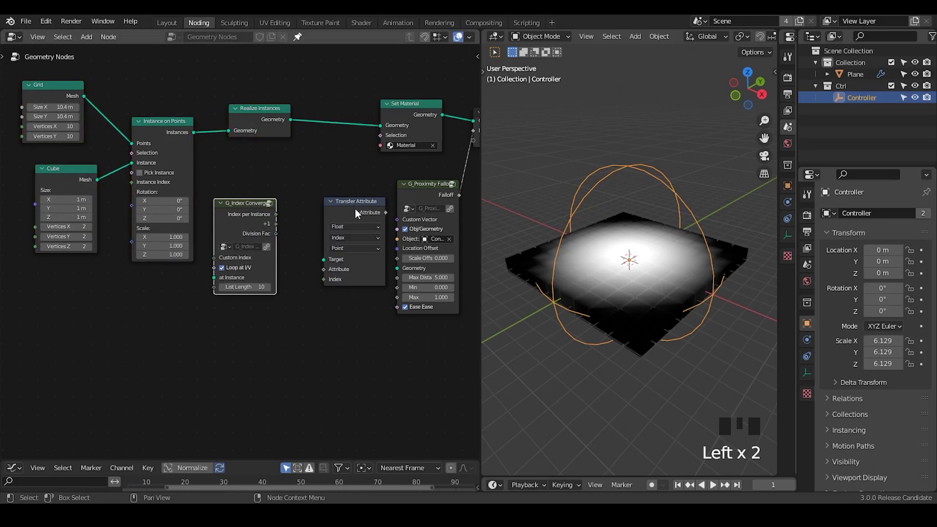
pyautogui.moveTo(356, 209); pyautogui.dragTo(340, 187)
pyautogui.keyDown('ctrl'); pyautogui.moveTo(341, 187); pyautogui.dragTo(314, 267, button='middle'); pyautogui.keyUp('ctrl')
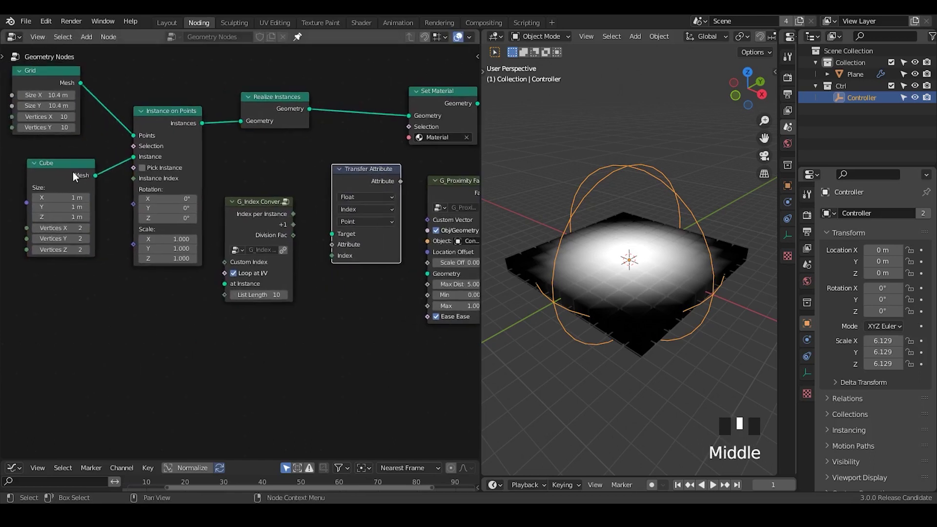
pyautogui.moveTo(73, 172); pyautogui.dragTo(57, 175)
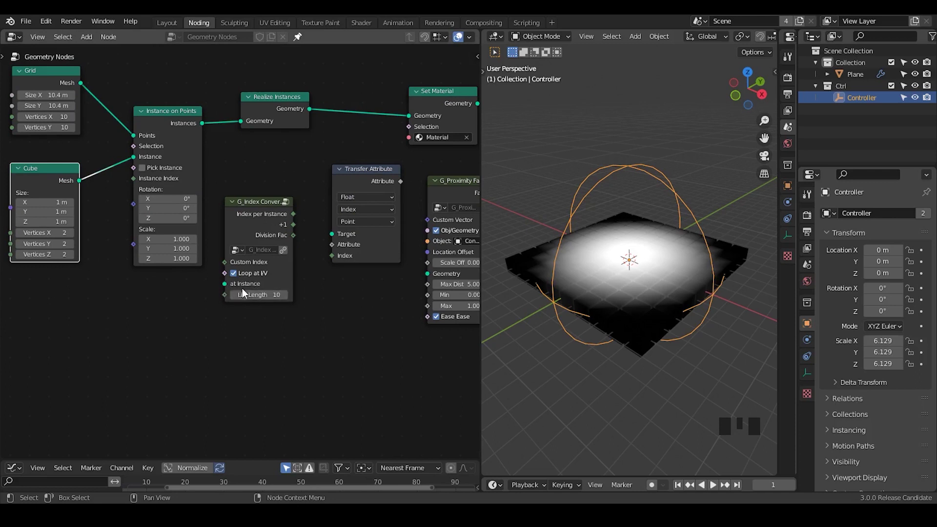
# Step: Link the Cube mesh into Instance on Points and hide that node's unused sockets
pyautogui.moveTo(78, 180); pyautogui.dragTo(225, 283)
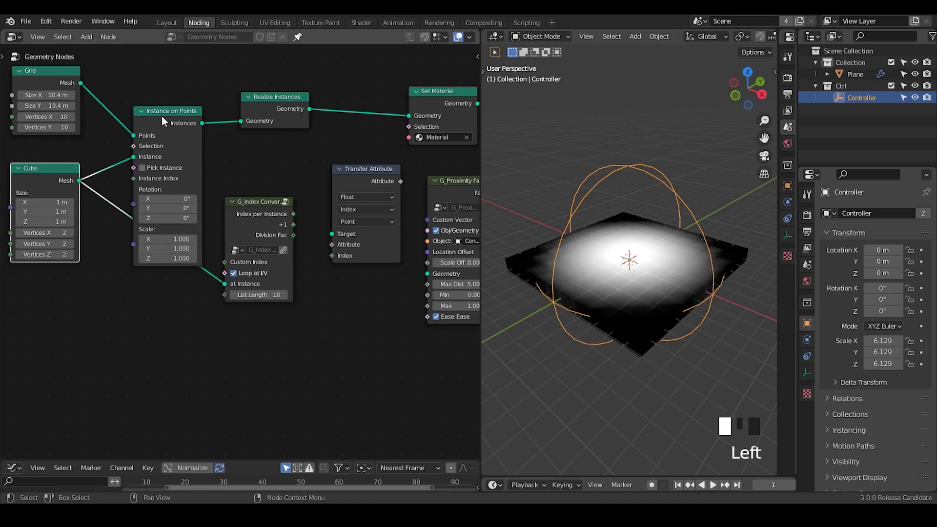
pyautogui.moveTo(162, 116)
pyautogui.mouseDown()
pyautogui.moveTo(157, 97)
pyautogui.moveTo(158, 124)
pyautogui.mouseUp()
pyautogui.hotkey('ctrl', 'h')
pyautogui.moveTo(230, 201); pyautogui.dragTo(178, 197)
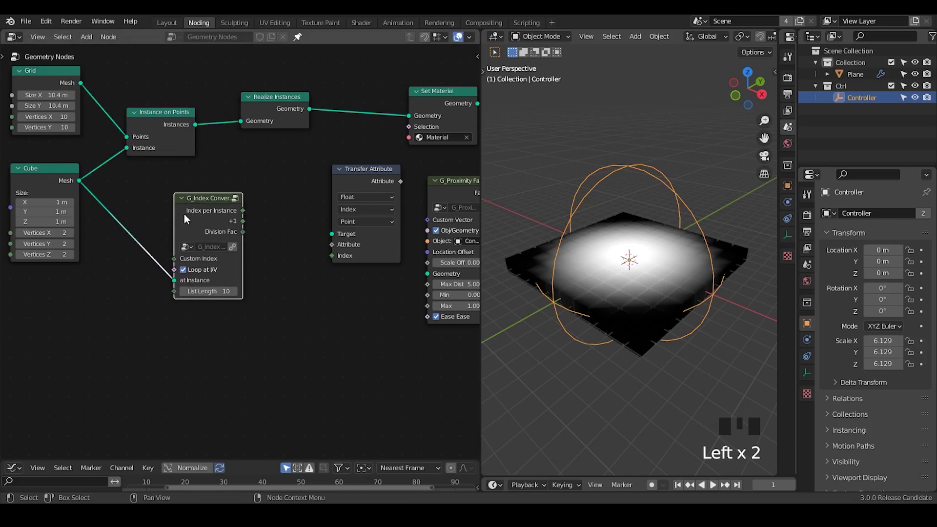
# Step: Connect Index per Instance to Transfer Attribute's Index and set the proximity falloff node below it
pyautogui.moveTo(243, 210); pyautogui.dragTo(332, 256)
pyautogui.moveTo(193, 203); pyautogui.dragTo(183, 239)
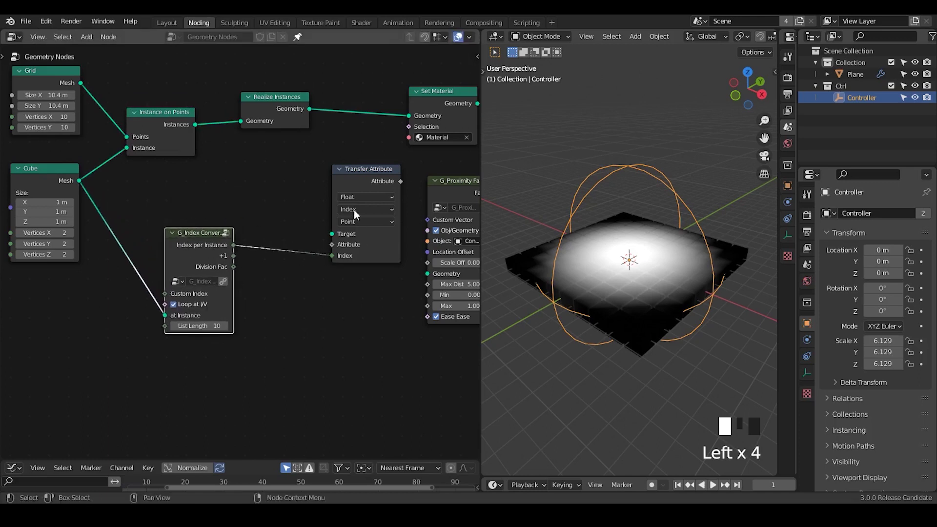
pyautogui.moveTo(353, 210); pyautogui.dragTo(351, 202)
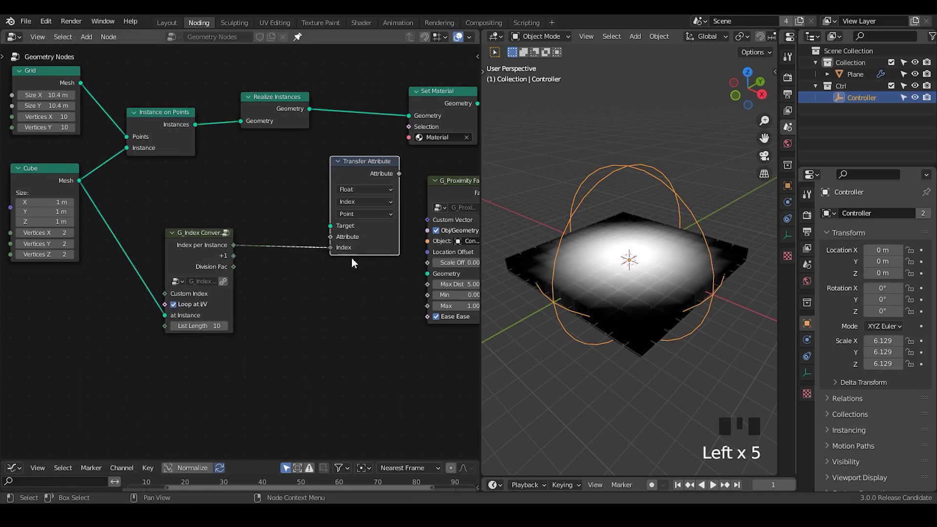
pyautogui.moveTo(351, 259); pyautogui.dragTo(304, 247, button='middle')
pyautogui.moveTo(402, 184); pyautogui.dragTo(283, 226)
# Step: Connect the Grid node's Mesh output to Transfer Attribute's Target
pyautogui.moveTo(181, 190); pyautogui.dragTo(188, 194, button='middle')
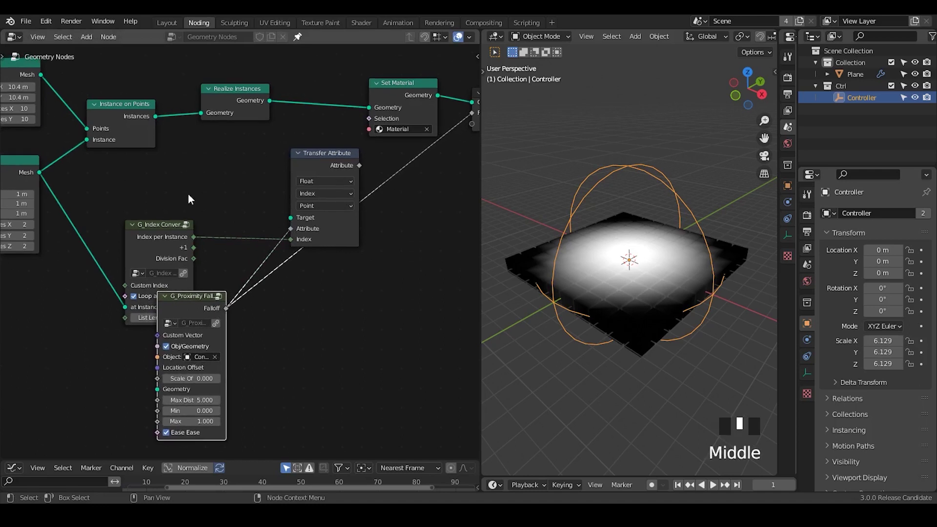
pyautogui.moveTo(239, 247); pyautogui.dragTo(273, 253, button='middle')
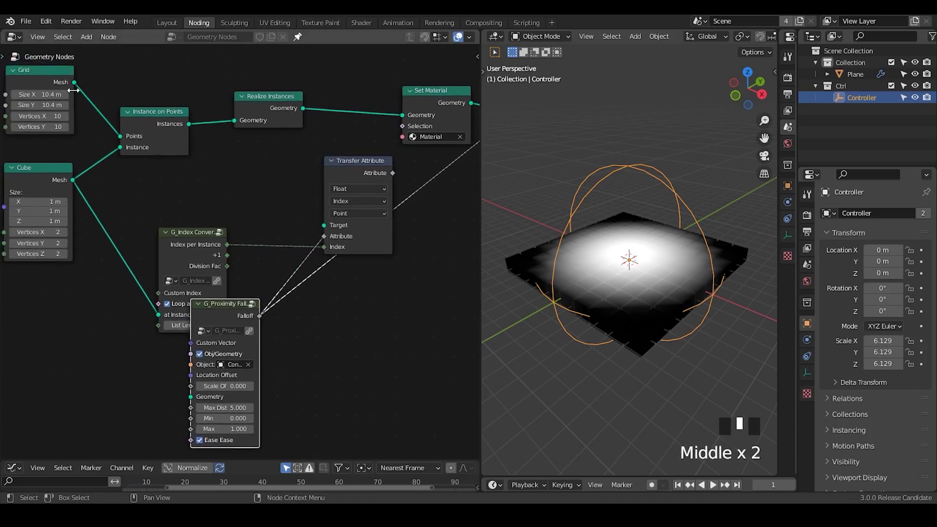
pyautogui.moveTo(74, 83); pyautogui.dragTo(324, 226)
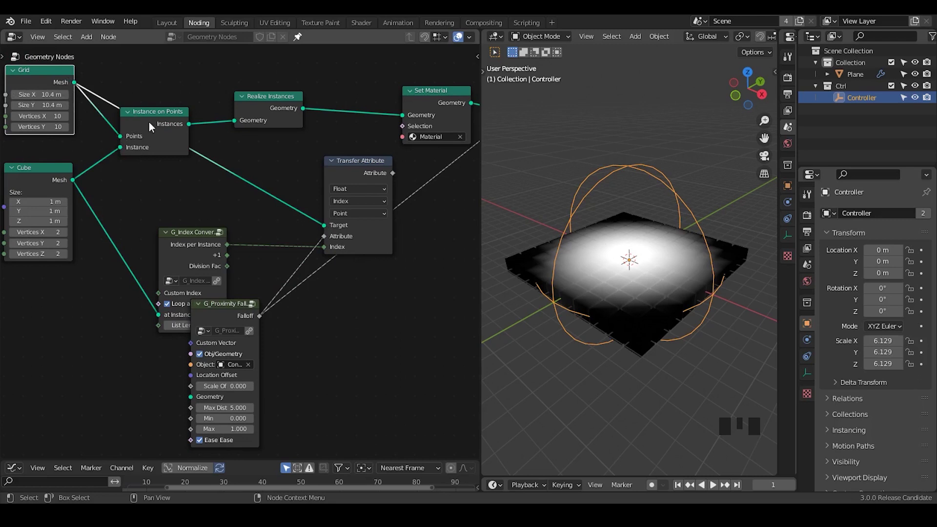
# Step: Add an Instances to Points node fed by the instances and wire its Points into Transfer Attribute's Target
pyautogui.hotkey('ctrl', 'a')
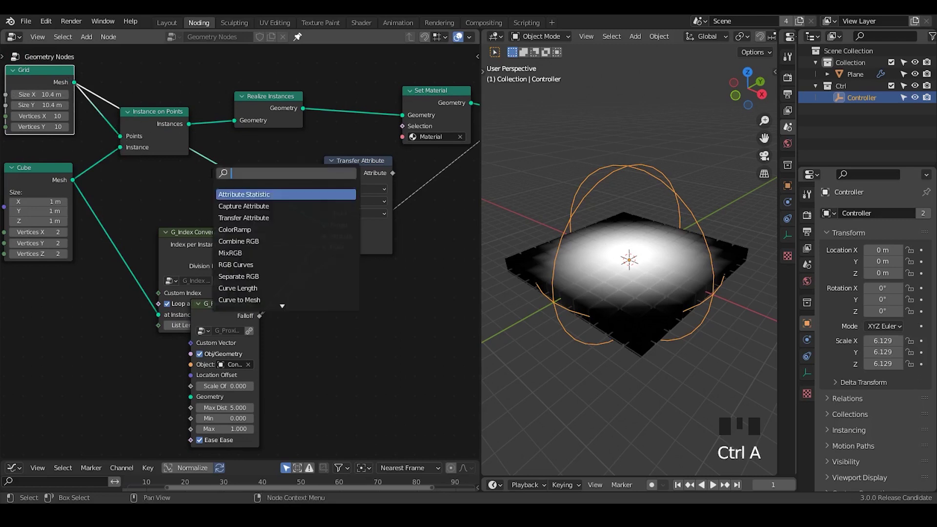
pyautogui.write('instanc')
pyautogui.write('es to points')
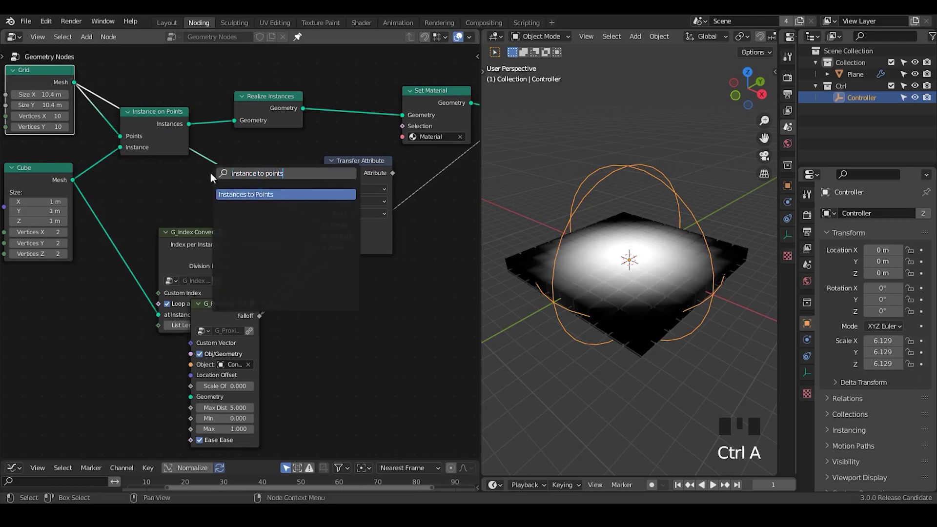
pyautogui.press('Return')
pyautogui.click(325, 304)
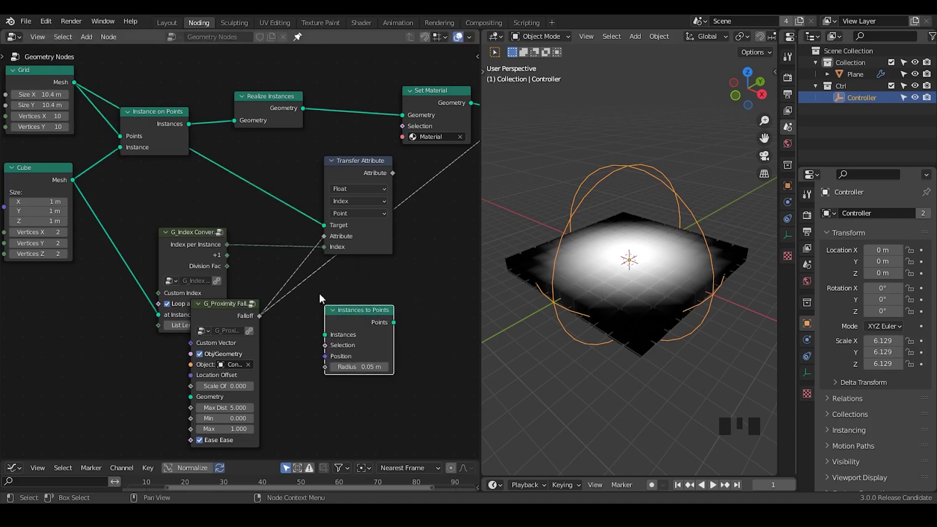
pyautogui.moveTo(188, 123); pyautogui.dragTo(326, 335)
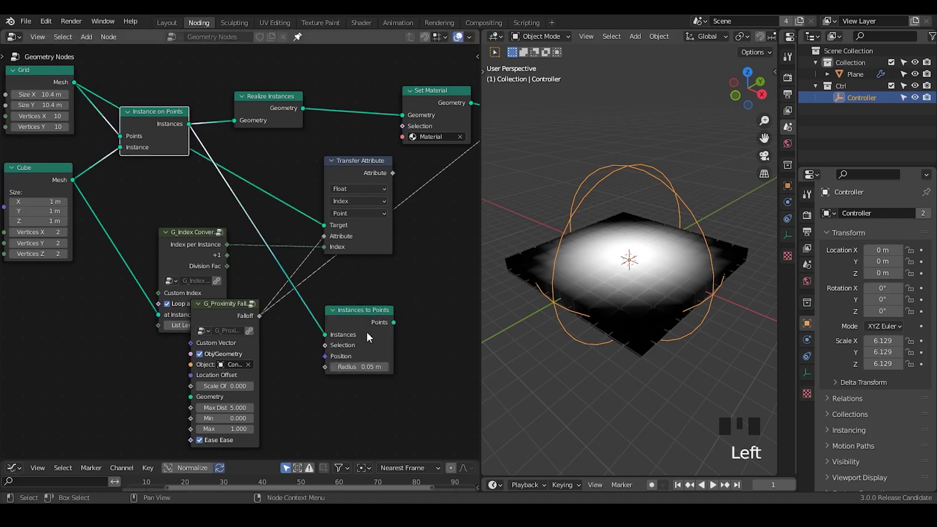
pyautogui.click(394, 322)
pyautogui.moveTo(393, 324); pyautogui.dragTo(324, 226)
pyautogui.moveTo(359, 335); pyautogui.dragTo(252, 182)
pyautogui.moveTo(353, 303); pyautogui.dragTo(283, 268, button='middle')
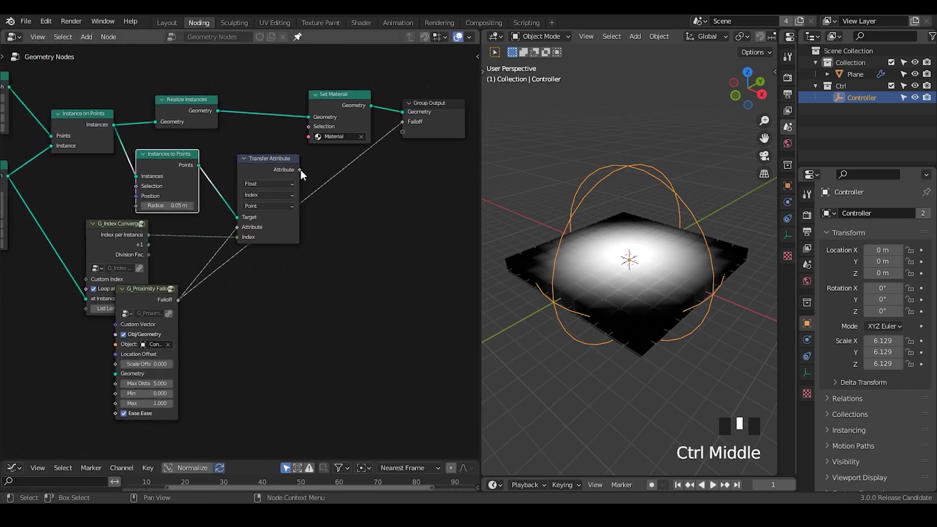
# Step: Send the transferred Attribute to the Group Output Falloff and test by moving the sphere along X
pyautogui.moveTo(301, 170); pyautogui.dragTo(402, 122)
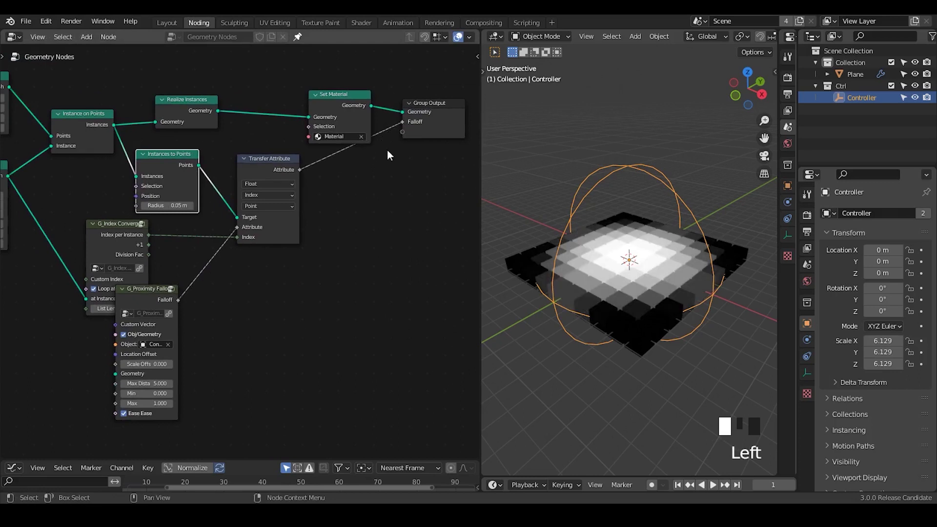
pyautogui.moveTo(312, 221); pyautogui.dragTo(369, 207, button='middle')
pyautogui.moveTo(582, 243); pyautogui.dragTo(594, 250, button='middle')
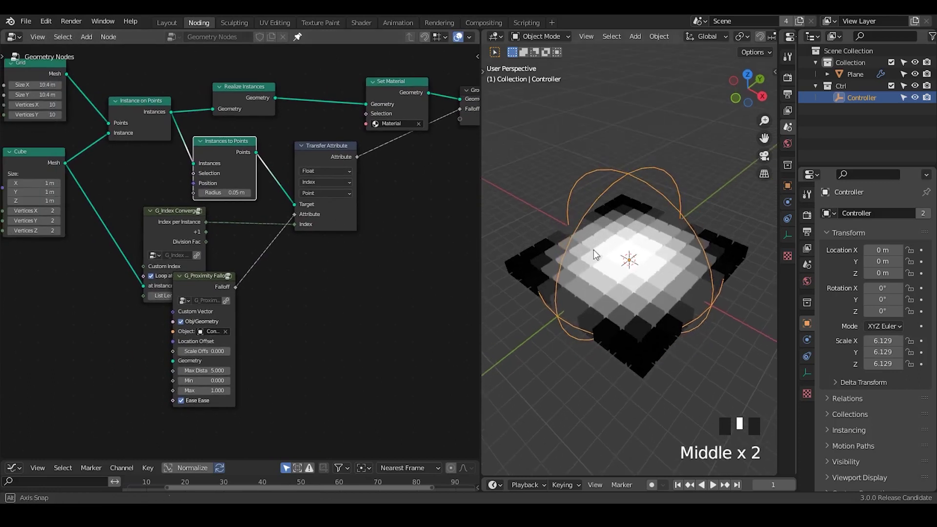
pyautogui.press('g')
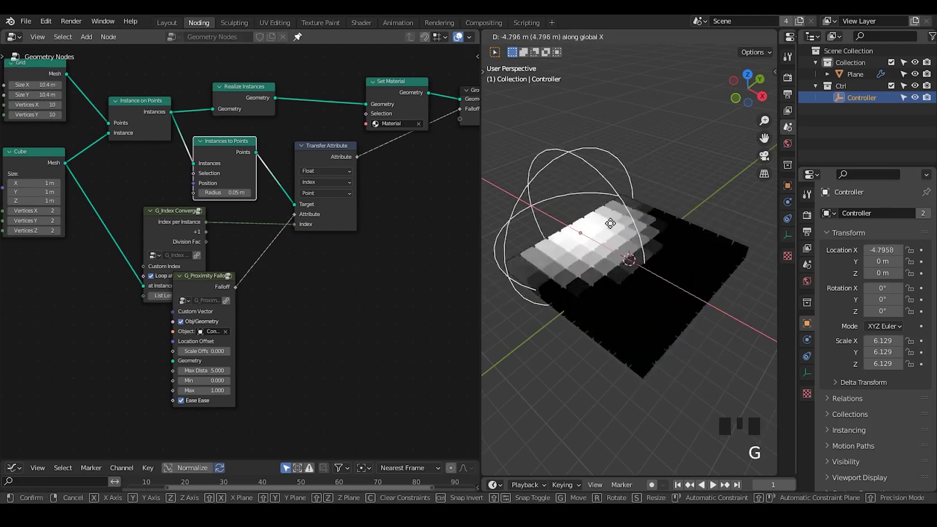
# Step: Cancel the sphere move and reconnect the Grid mesh to Transfer Attribute's Target
pyautogui.rightClick(657, 279)
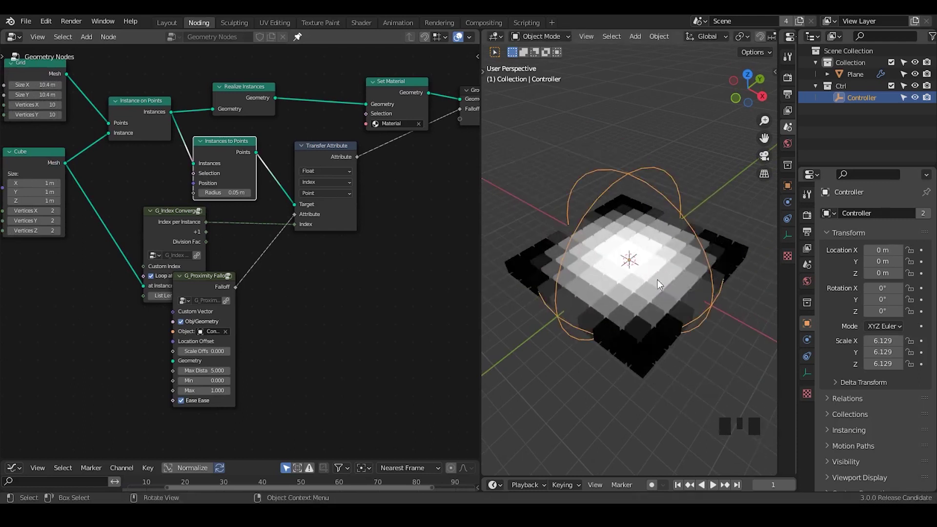
pyautogui.moveTo(310, 265); pyautogui.dragTo(320, 265, button='middle')
pyautogui.moveTo(76, 75); pyautogui.dragTo(307, 206)
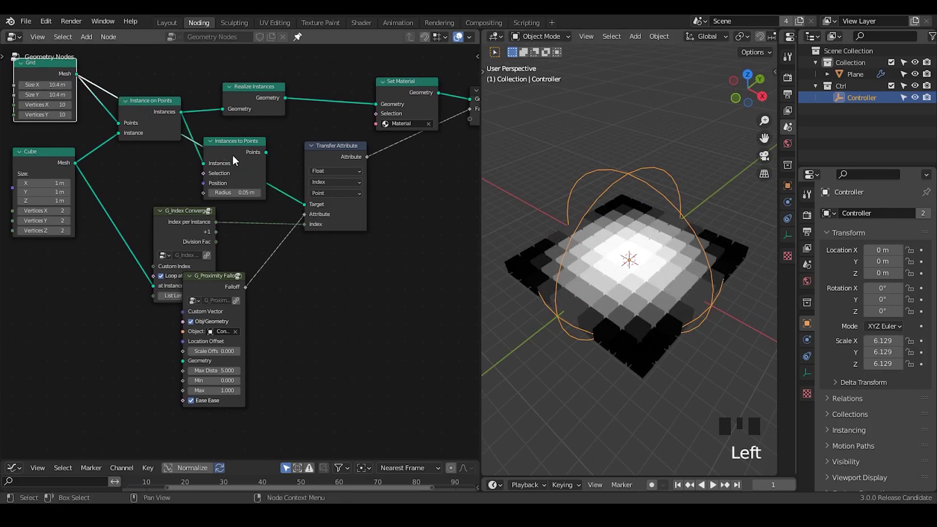
# Step: Collapse and delete the Instances to Points node
pyautogui.click(213, 145)
pyautogui.click(211, 142)
pyautogui.moveTo(211, 143); pyautogui.dragTo(222, 174)
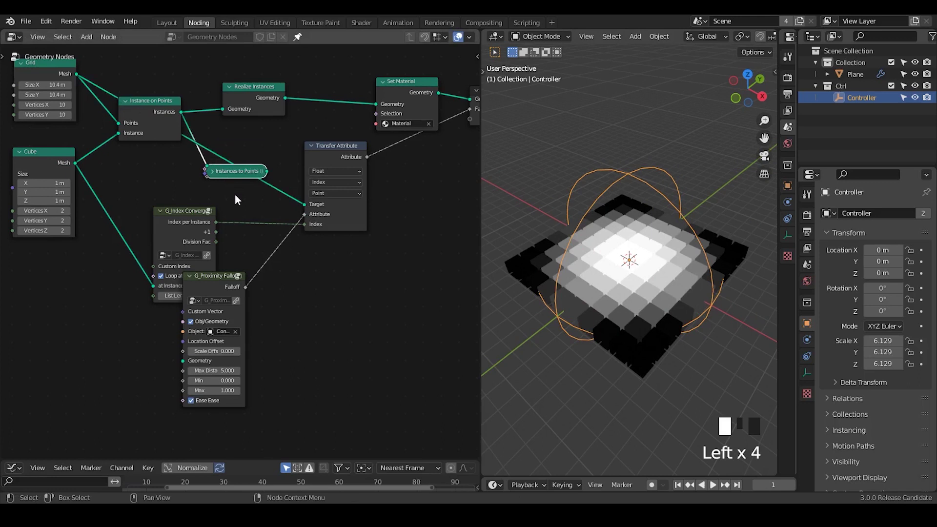
pyautogui.press('x')
pyautogui.hotkey('shift', 'ctrl', 'alt', 'q')
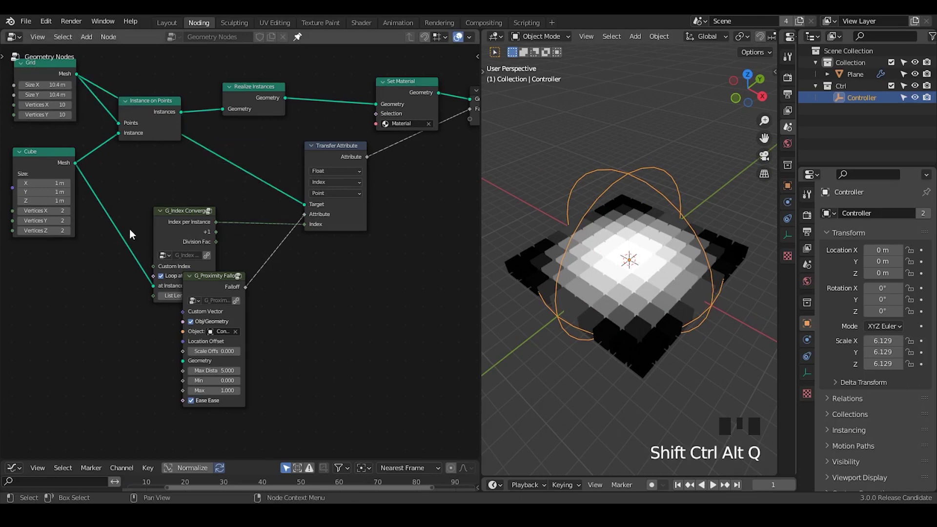
pyautogui.moveTo(129, 228); pyautogui.dragTo(168, 226, button='middle')
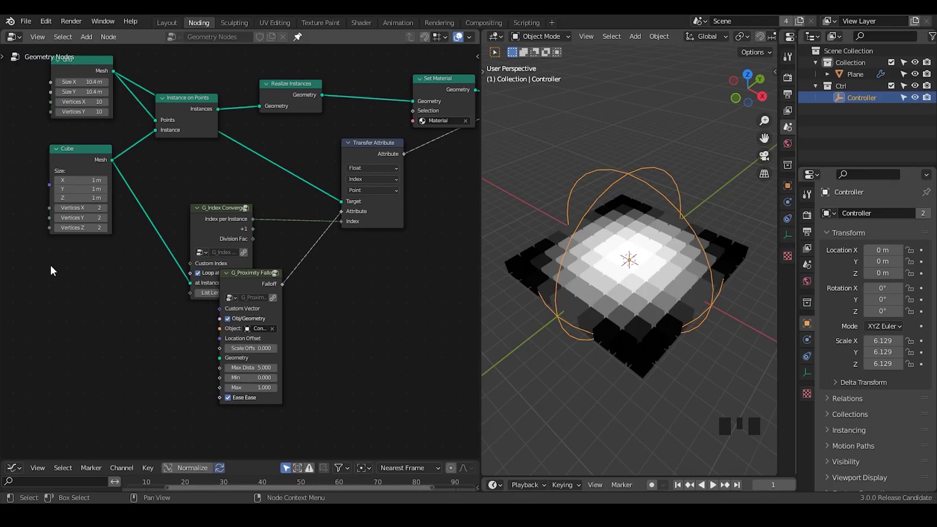
# Step: Add a Collection Info node left of the graph and rearrange the index converter and falloff nodes
pyautogui.click(241, 229)
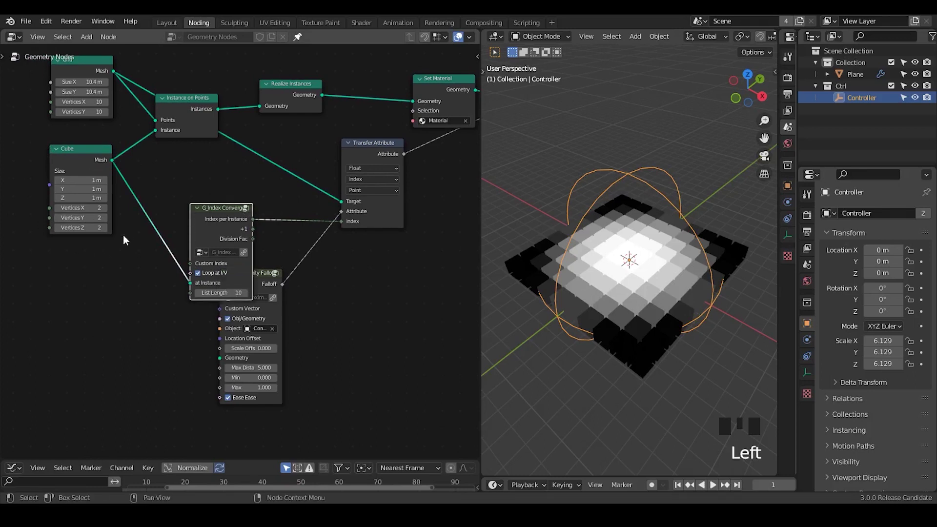
pyautogui.hotkey('ctrl', 'a')
pyautogui.write('coll')
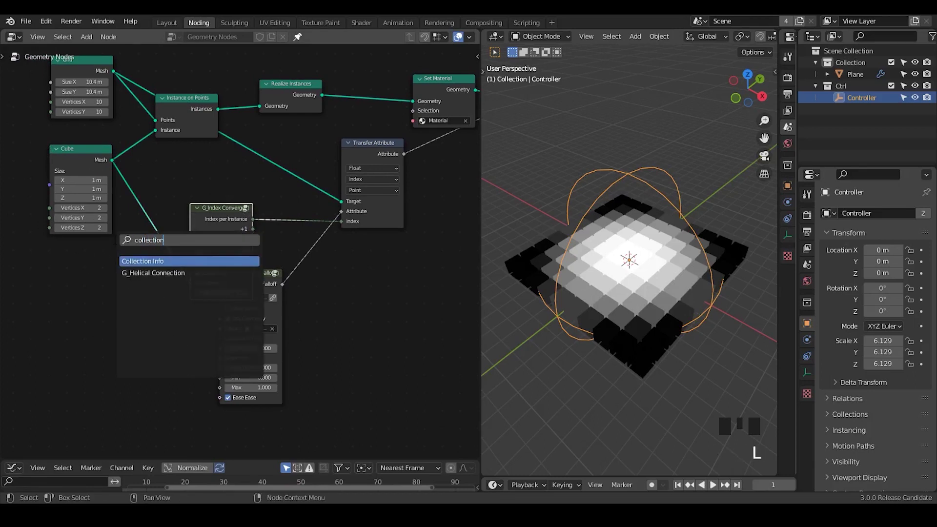
pyautogui.press('Return')
pyautogui.click(55, 253)
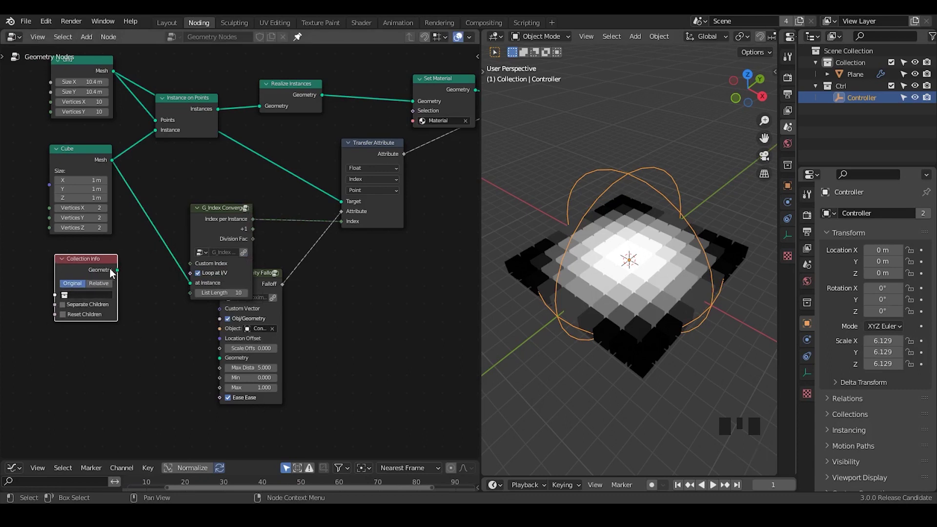
pyautogui.moveTo(194, 224); pyautogui.dragTo(204, 187)
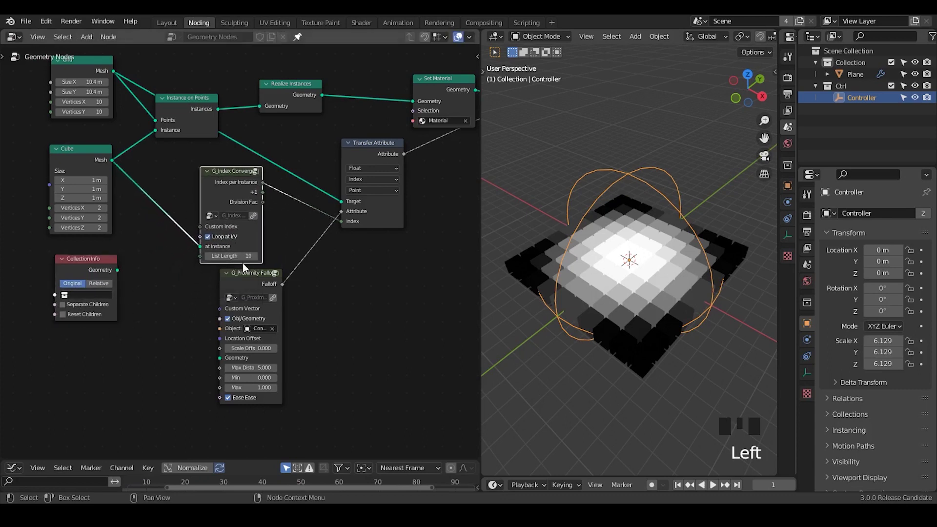
pyautogui.moveTo(249, 296); pyautogui.dragTo(254, 317)
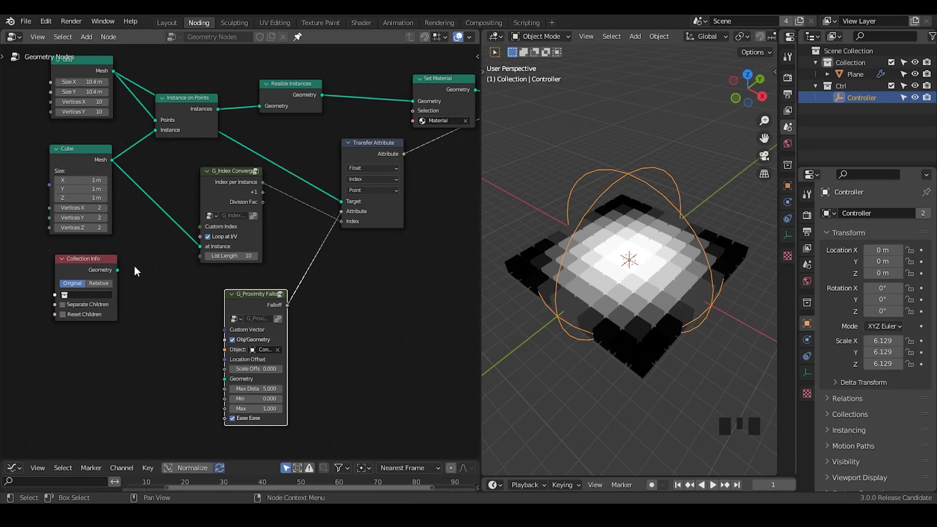
# Step: Add the G_Attribute to Instances group near Instance on Points and dissolve Realize Instances
pyautogui.hotkey('ctrl', 'a')
pyautogui.write('a')
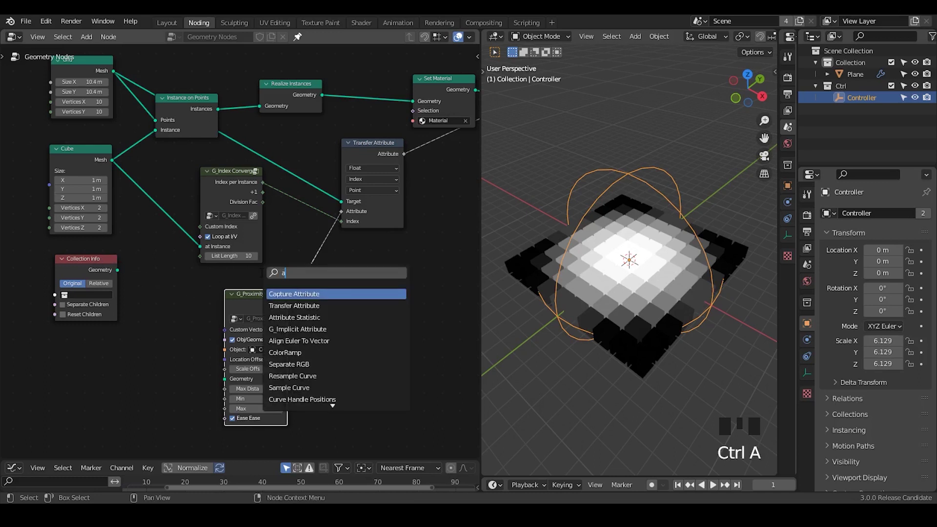
pyautogui.write('ttribute to sin')
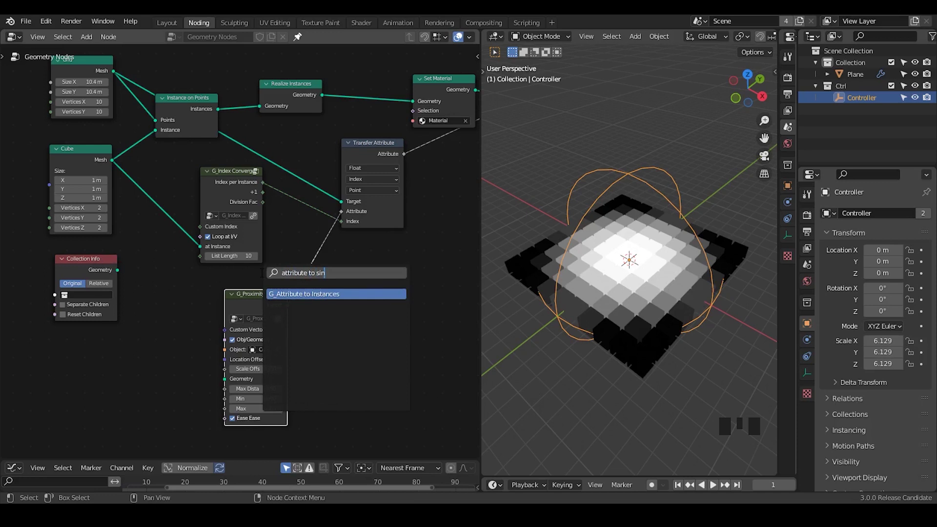
pyautogui.press('Return')
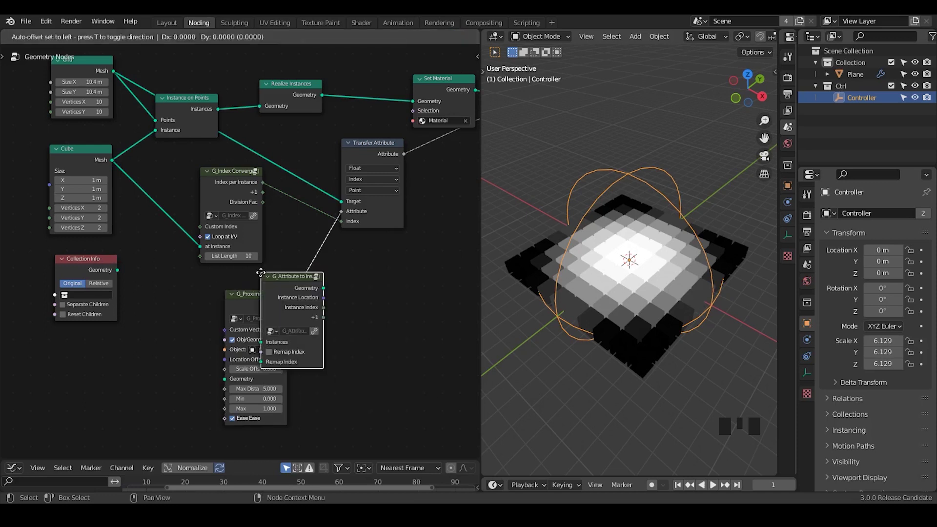
pyautogui.click(340, 250)
pyautogui.moveTo(339, 250); pyautogui.dragTo(326, 267, button='middle')
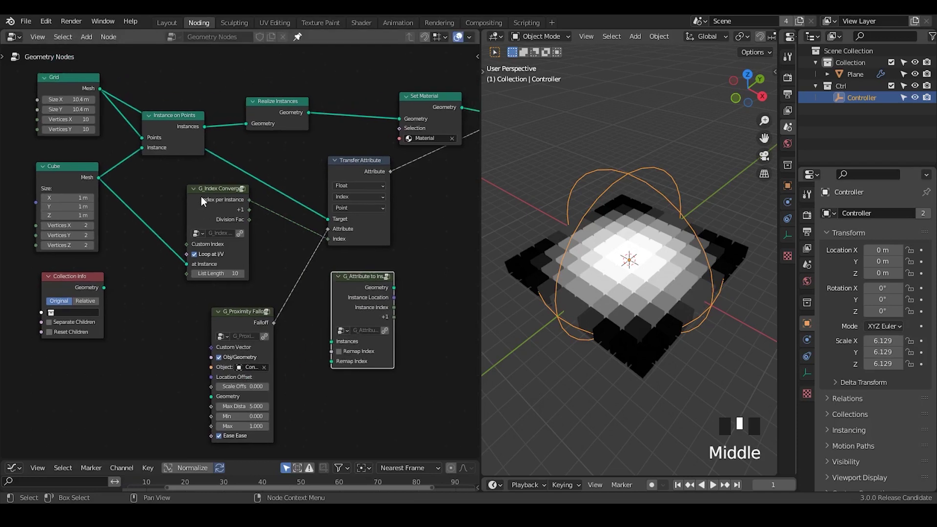
pyautogui.moveTo(201, 196); pyautogui.dragTo(162, 207)
pyautogui.click(274, 104)
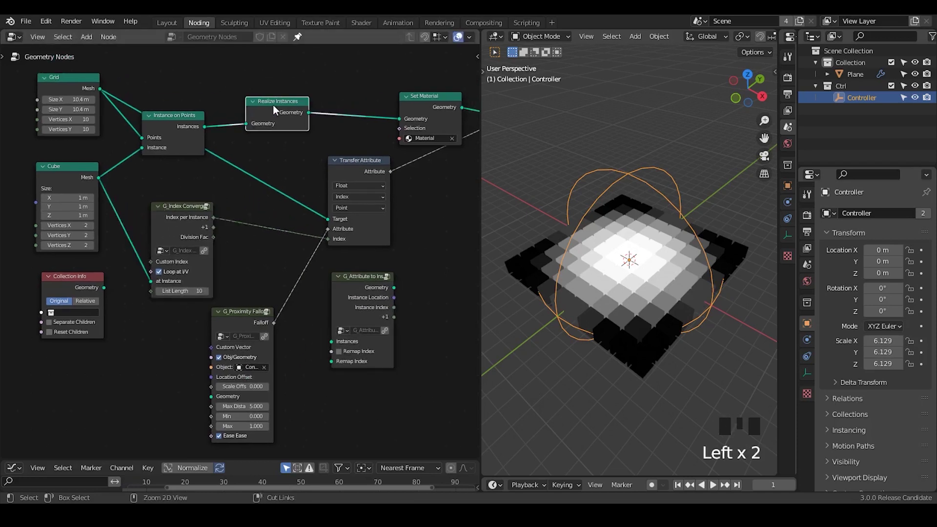
pyautogui.hotkey('ctrl', 'x')
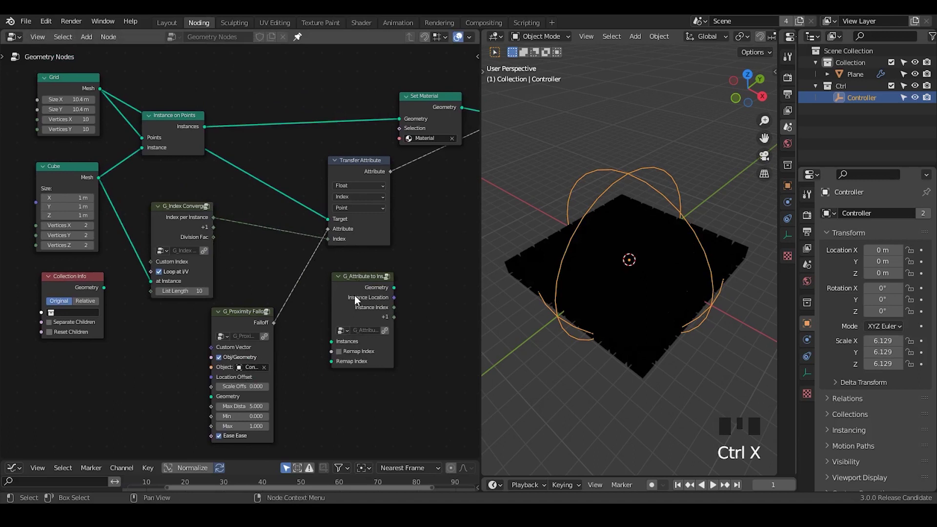
pyautogui.moveTo(355, 295)
pyautogui.mouseDown()
pyautogui.moveTo(316, 100)
pyautogui.moveTo(239, 100)
pyautogui.moveTo(269, 68)
pyautogui.moveTo(265, 88)
pyautogui.mouseUp()
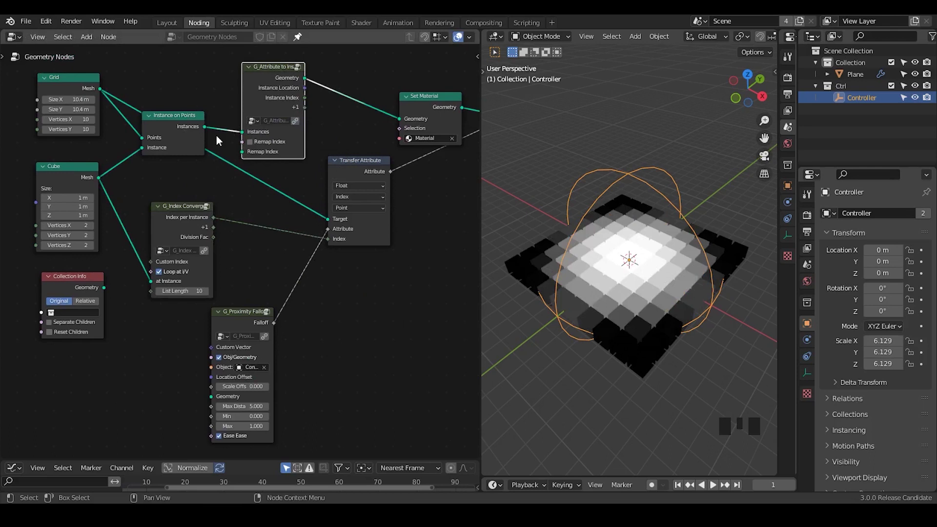
pyautogui.moveTo(269, 93); pyautogui.dragTo(264, 93)
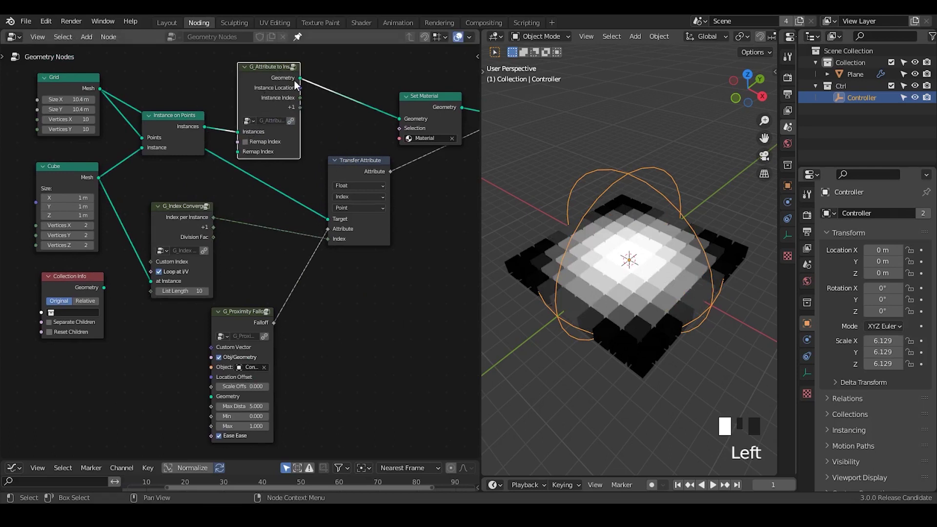
# Step: Wire Instance Index into Transfer Attribute's Index and move G_Proximity Falloff up-right
pyautogui.moveTo(356, 170); pyautogui.dragTo(379, 177)
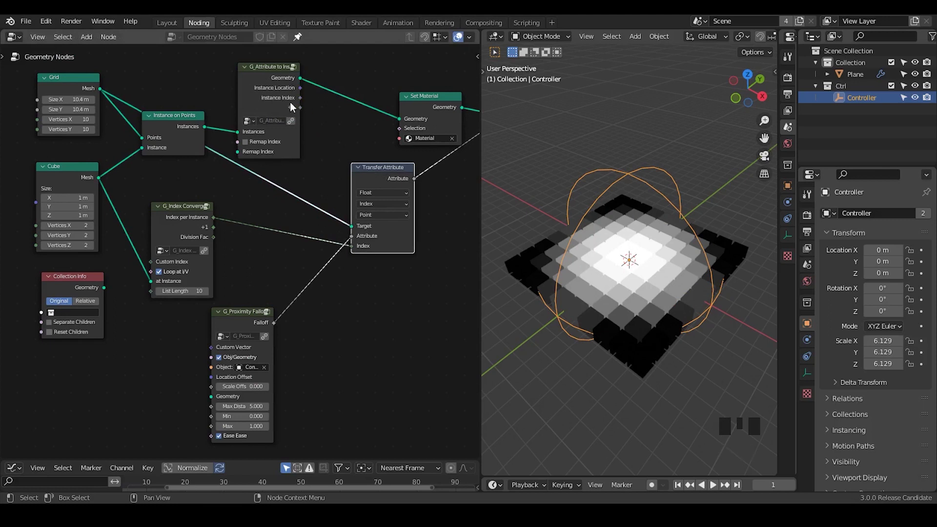
pyautogui.moveTo(299, 97); pyautogui.dragTo(351, 245)
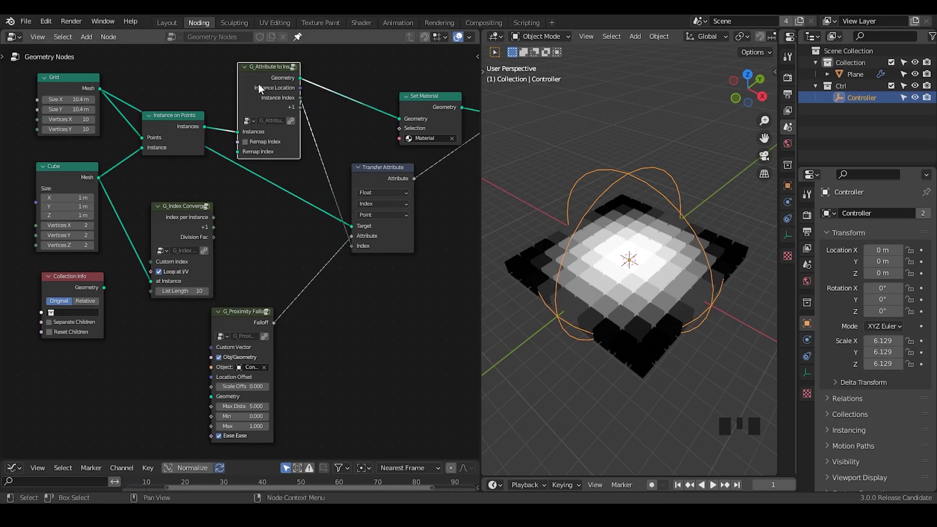
pyautogui.moveTo(258, 83); pyautogui.dragTo(258, 90)
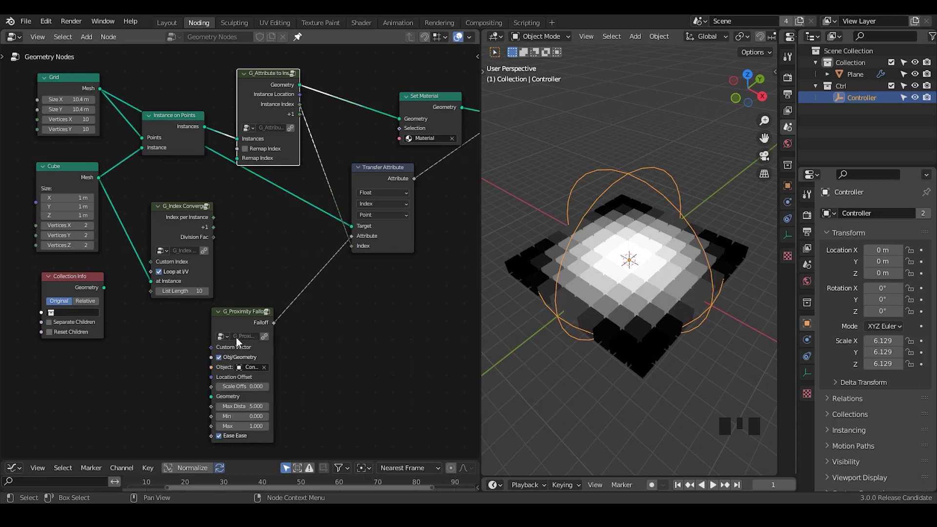
pyautogui.moveTo(236, 337); pyautogui.dragTo(273, 288)
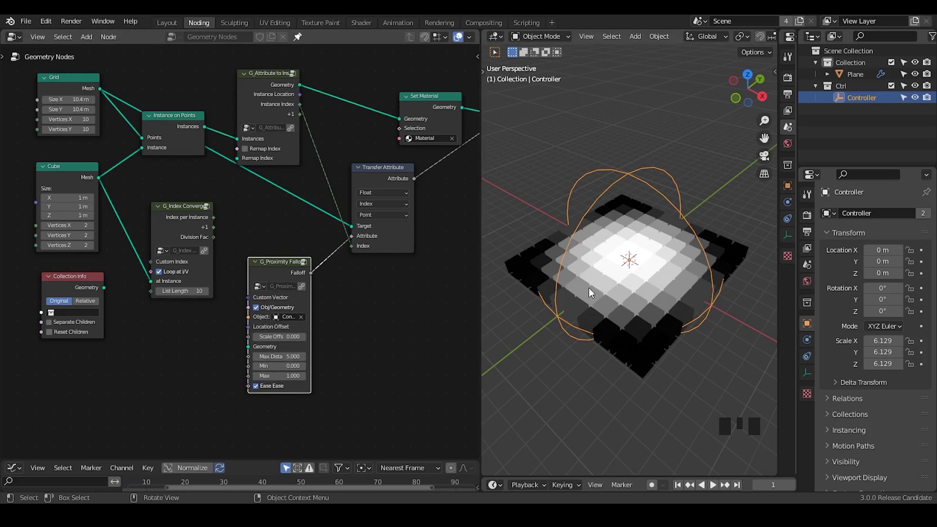
pyautogui.hotkey('shift', 'ctrl', 'alt', 'q')
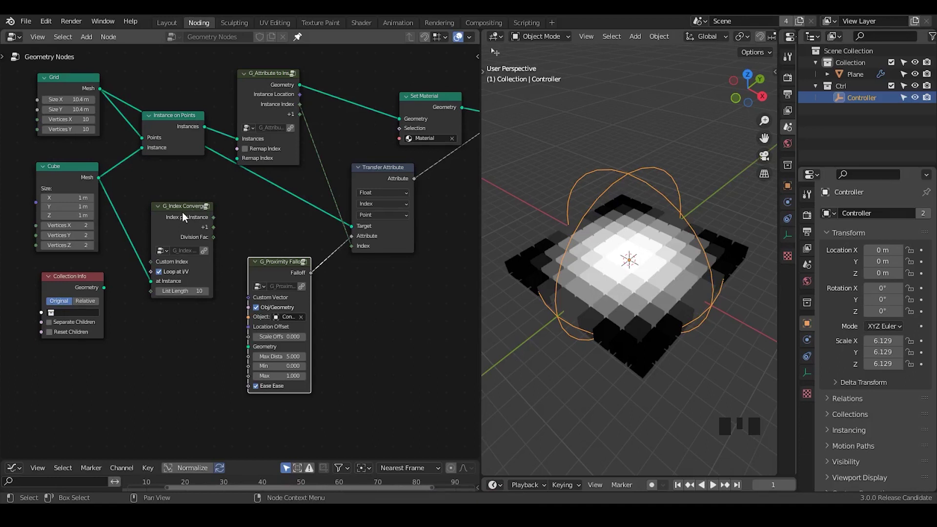
pyautogui.keyDown('shift'); pyautogui.click(254, 90); pyautogui.keyUp('shift')
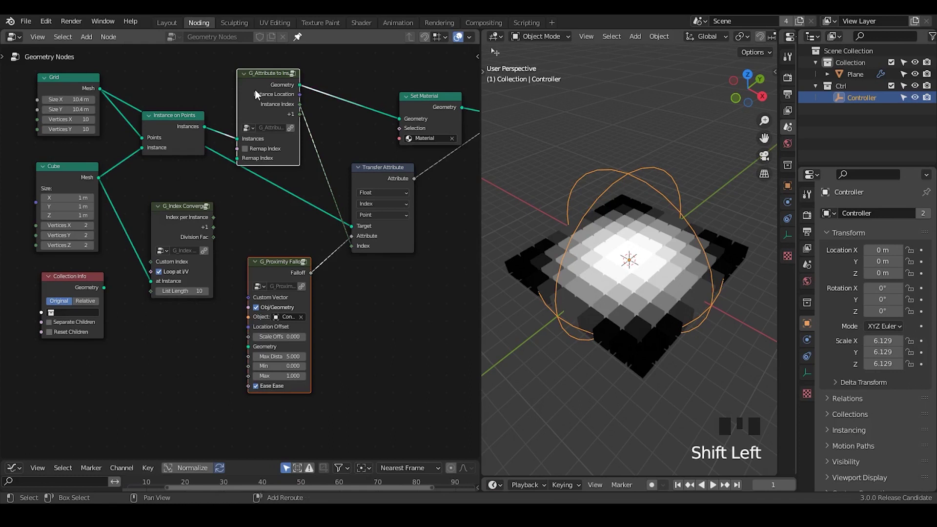
pyautogui.click(196, 215)
pyautogui.moveTo(273, 262); pyautogui.dragTo(289, 276)
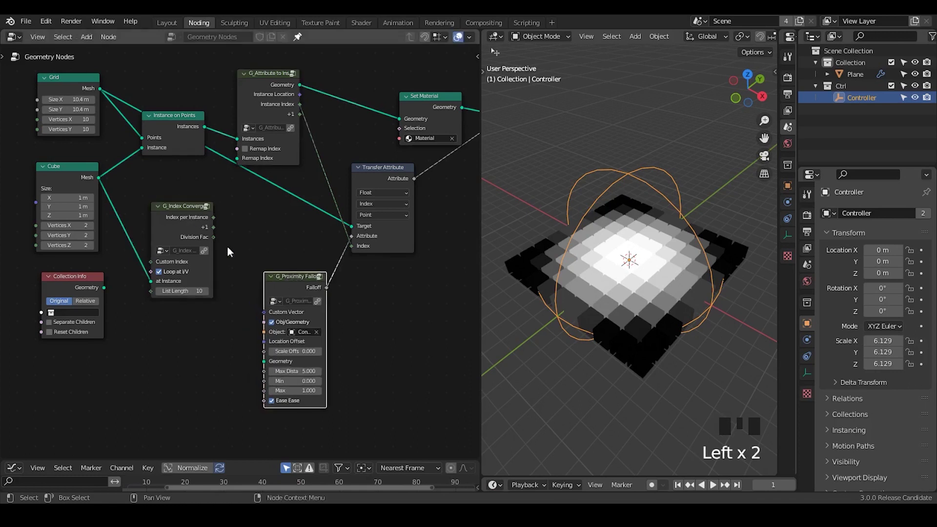
pyautogui.click(174, 227)
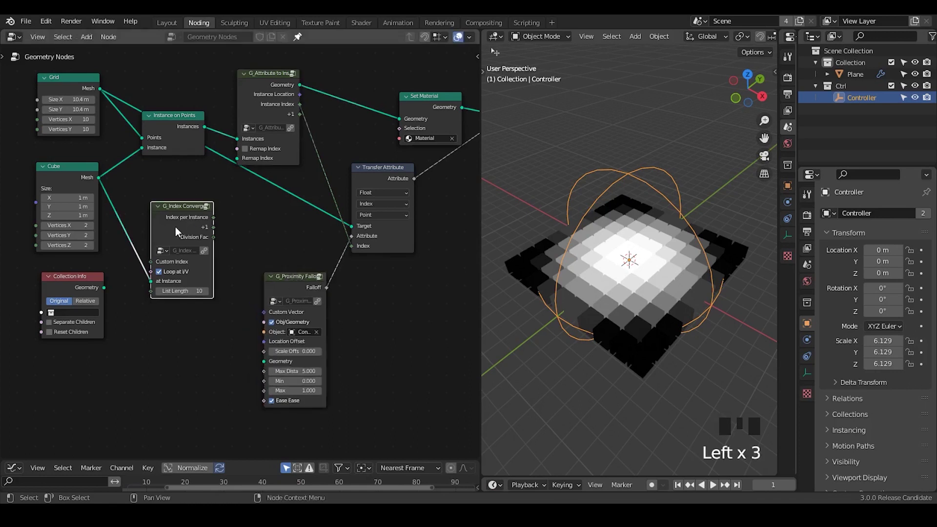
pyautogui.keyDown('shift'); pyautogui.click(252, 107); pyautogui.keyUp('shift')
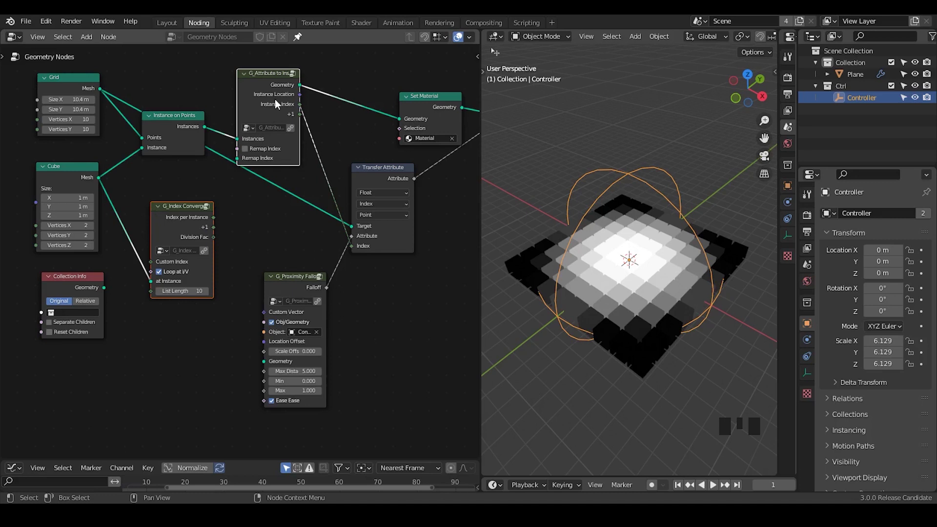
pyautogui.click(260, 184)
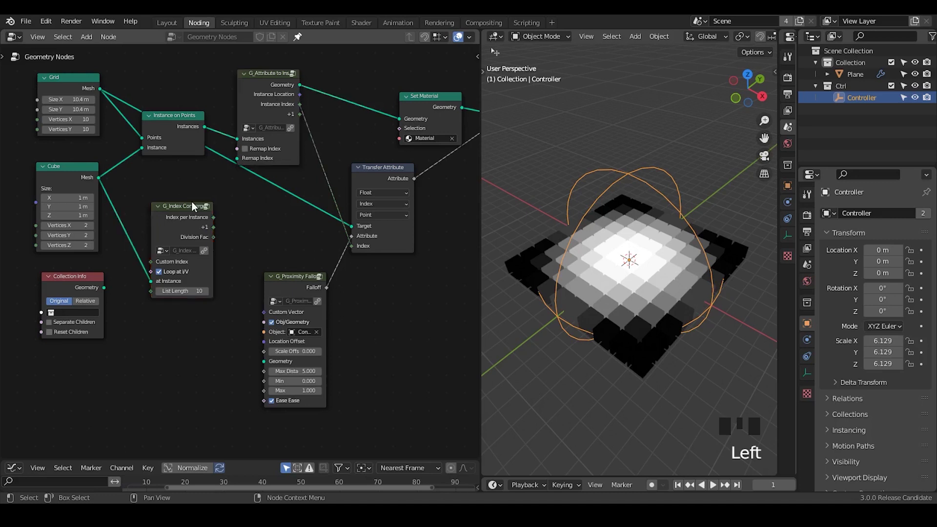
pyautogui.click(192, 201)
pyautogui.click(185, 222)
pyautogui.press('Tab')
pyautogui.moveTo(305, 218); pyautogui.dragTo(272, 251, button='middle')
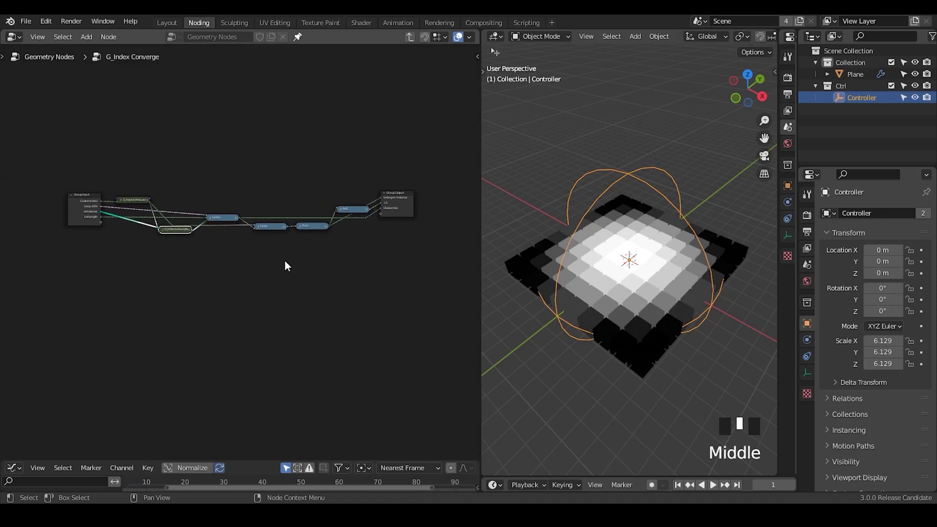
pyautogui.click(285, 261)
pyautogui.click(411, 36)
pyautogui.keyDown('ctrl'); pyautogui.moveTo(291, 197); pyautogui.dragTo(248, 102, button='middle'); pyautogui.keyUp('ctrl')
pyautogui.click(248, 102)
pyautogui.keyDown('shift'); pyautogui.click(189, 221); pyautogui.keyUp('shift')
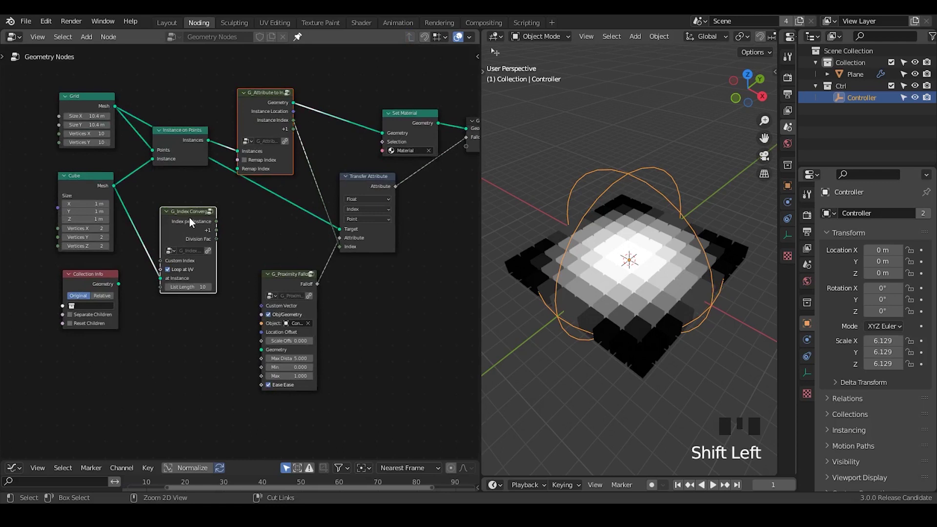
# Step: Dissolve the two index-conversion group nodes and delete the Collection Info node
pyautogui.hotkey('ctrl', 'x')
pyautogui.moveTo(188, 215); pyautogui.dragTo(215, 193, button='middle')
pyautogui.click(128, 252)
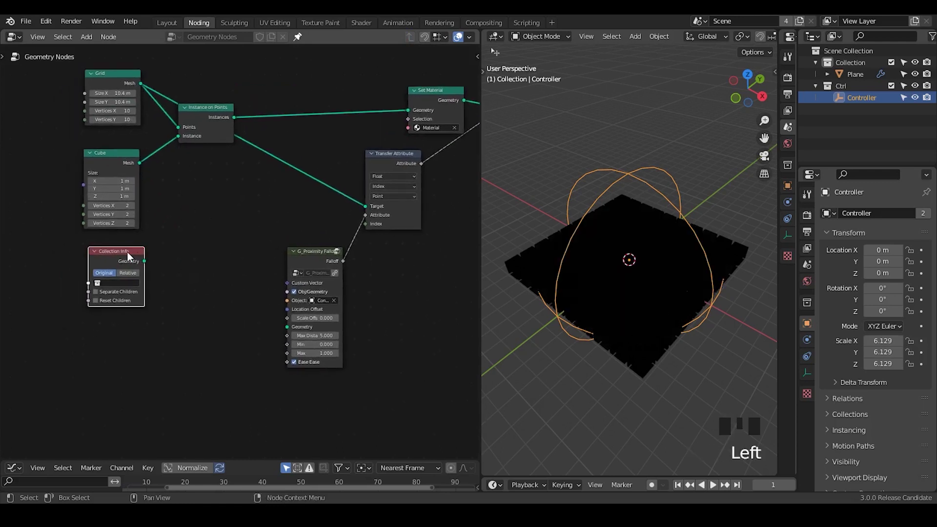
pyautogui.press('x')
pyautogui.moveTo(300, 248); pyautogui.dragTo(274, 248)
# Step: Insert a Realize Instances node on the Instances–Set Material link
pyautogui.click(552, 254)
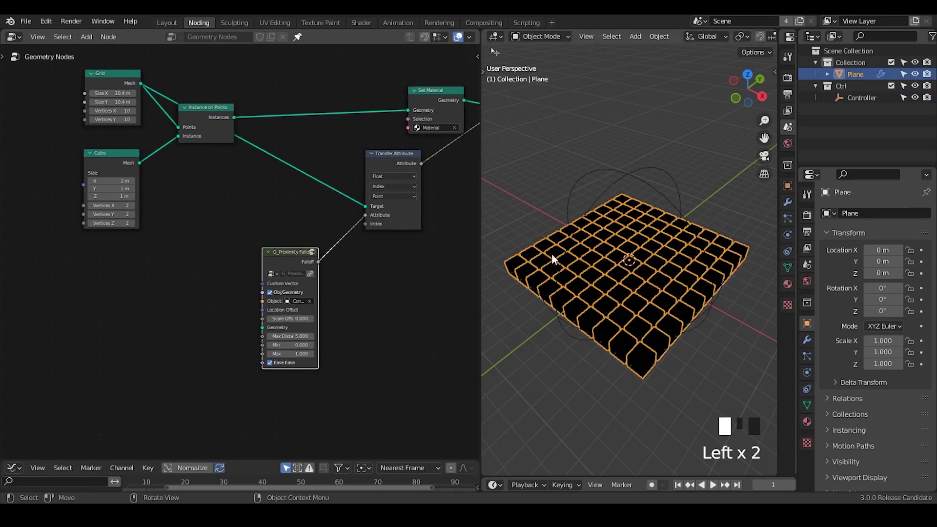
pyautogui.moveTo(572, 295); pyautogui.dragTo(575, 277, button='middle')
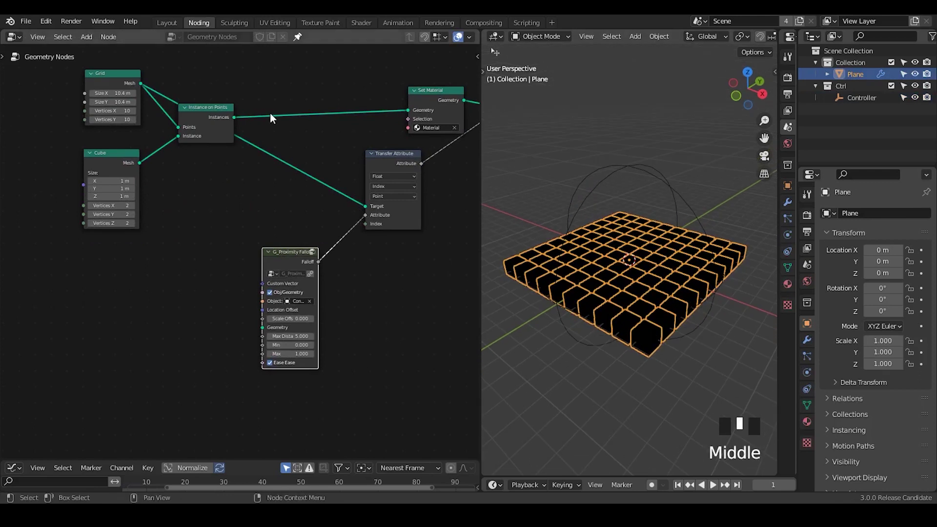
pyautogui.hotkey('ctrl', 'a')
pyautogui.write('rea')
pyautogui.press('Return')
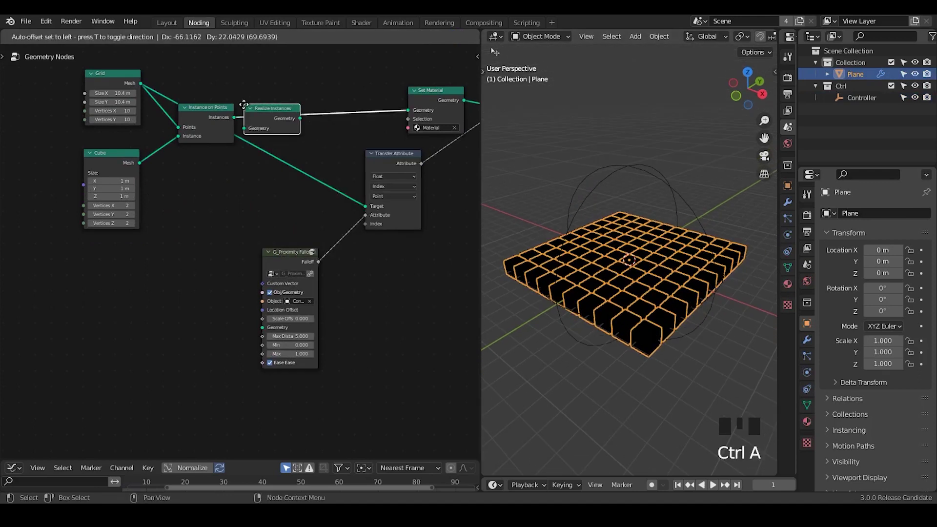
pyautogui.click(321, 120)
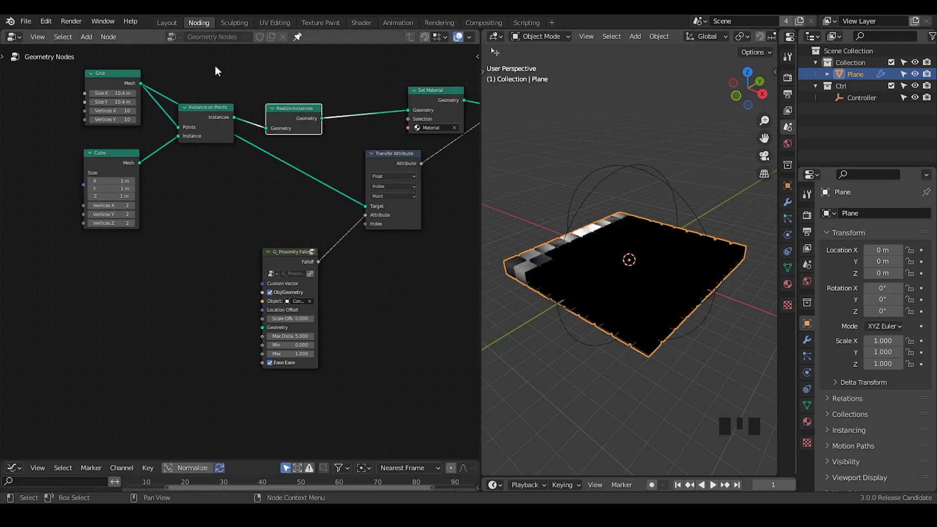
# Step: Shift the Grid, Cube and Instance on Points nodes further left to make room
pyautogui.moveTo(215, 66); pyautogui.dragTo(104, 158)
pyautogui.press('g')
pyautogui.click(175, 162)
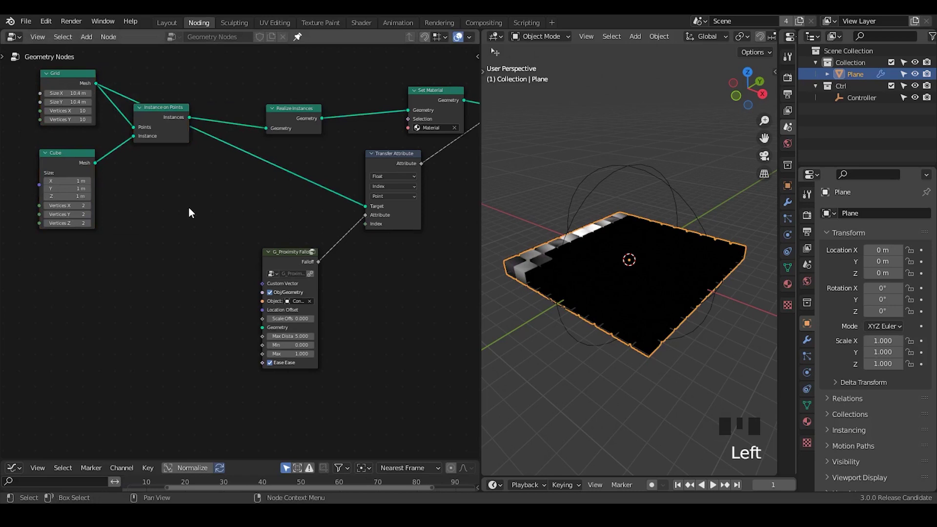
pyautogui.moveTo(188, 207); pyautogui.dragTo(216, 205, button='middle')
pyautogui.click(313, 250)
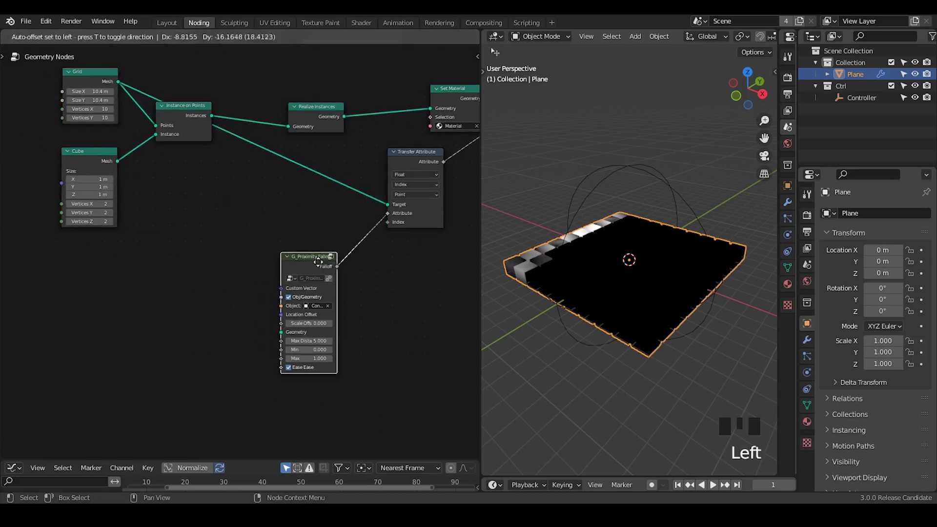
pyautogui.keyDown('ctrl'); pyautogui.moveTo(345, 261); pyautogui.dragTo(335, 241, button='middle'); pyautogui.keyUp('ctrl')
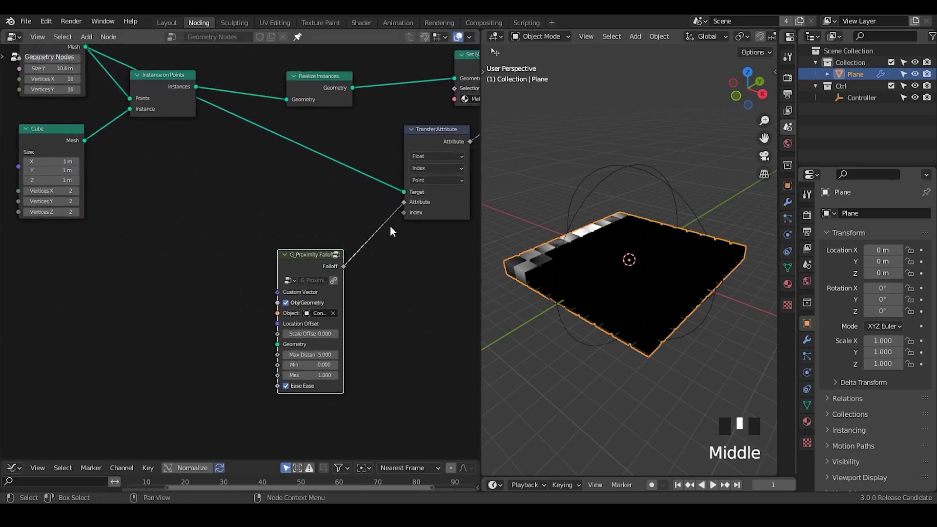
# Step: Add an Index node beside the Cube node
pyautogui.hotkey('ctrl', 'a')
pyautogui.write('index')
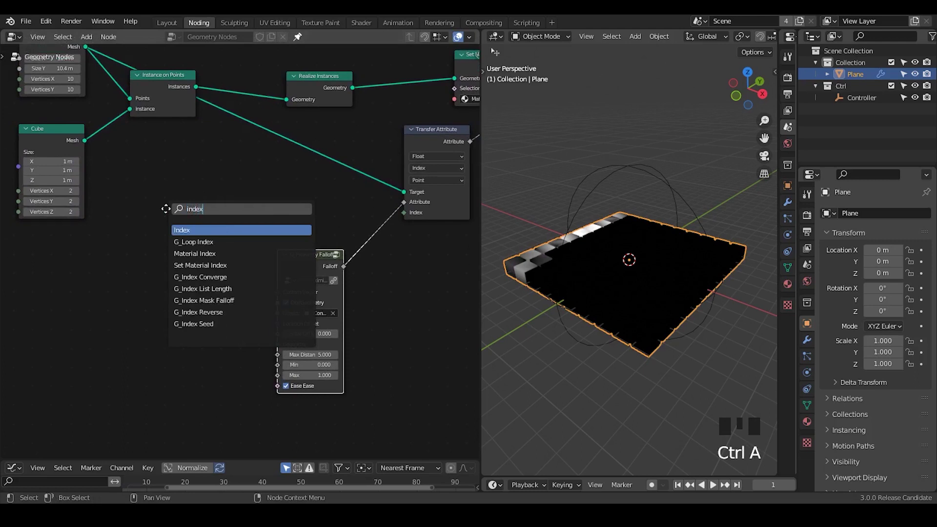
pyautogui.press('Return')
pyautogui.click(113, 201)
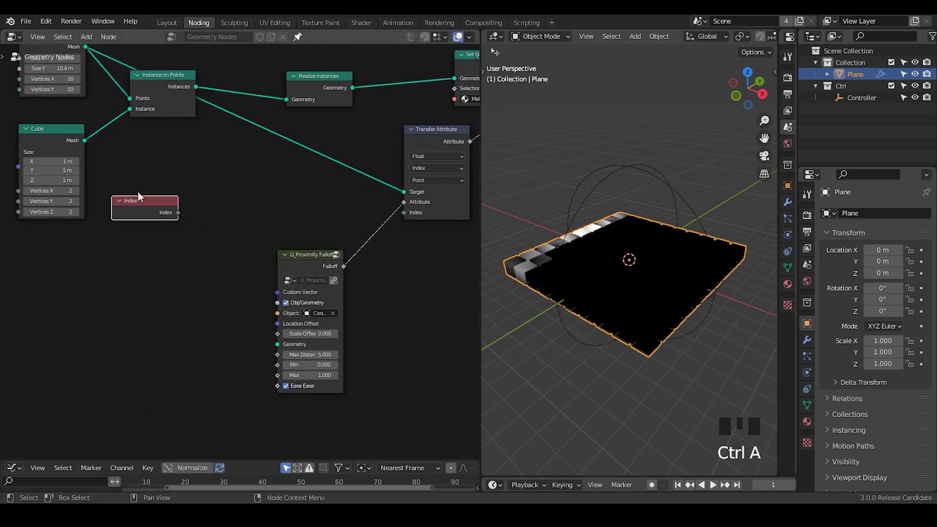
# Step: Add a Math node set to Divide that divides Index by 8
pyautogui.hotkey('ctrl', 'a')
pyautogui.write('float')
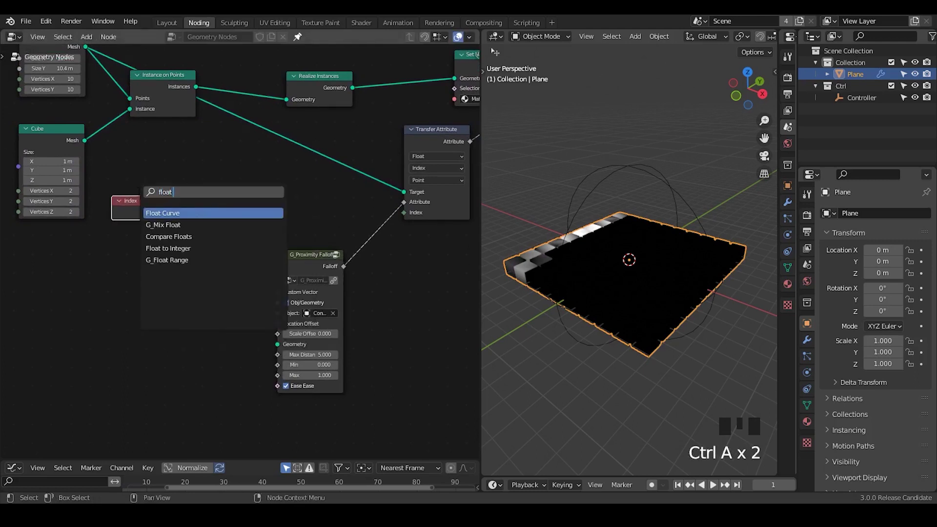
pyautogui.press('BackSpace')
pyautogui.press('BackSpace')
pyautogui.press('BackSpace')
pyautogui.press('BackSpace')
pyautogui.press('BackSpace')
pyautogui.write('add')
pyautogui.press('Return')
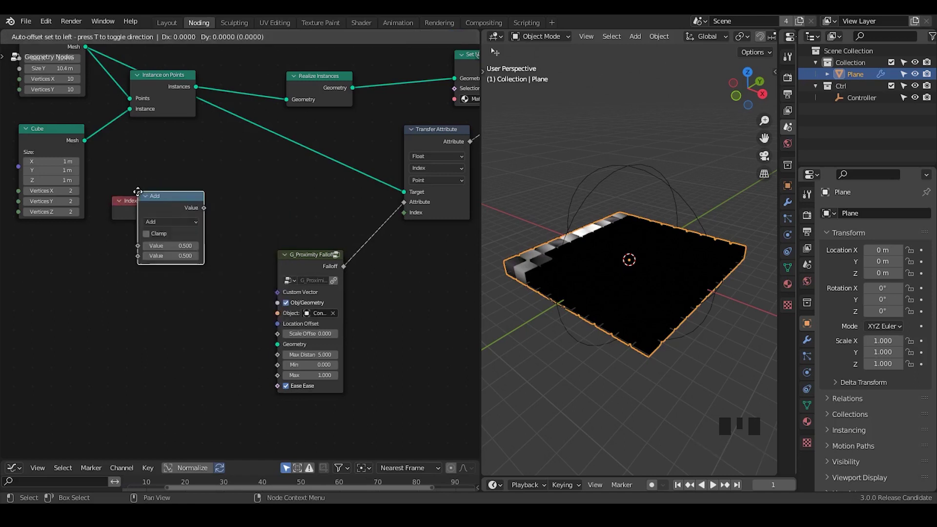
pyautogui.click(208, 170)
pyautogui.click(239, 201)
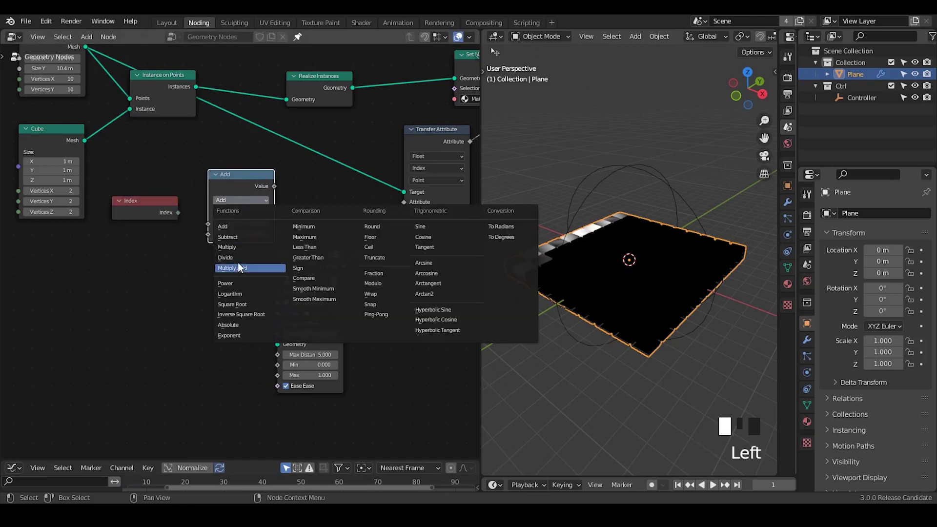
pyautogui.click(238, 261)
pyautogui.moveTo(178, 212); pyautogui.dragTo(209, 223)
pyautogui.click(229, 235)
pyautogui.write('8')
pyautogui.press('Return')
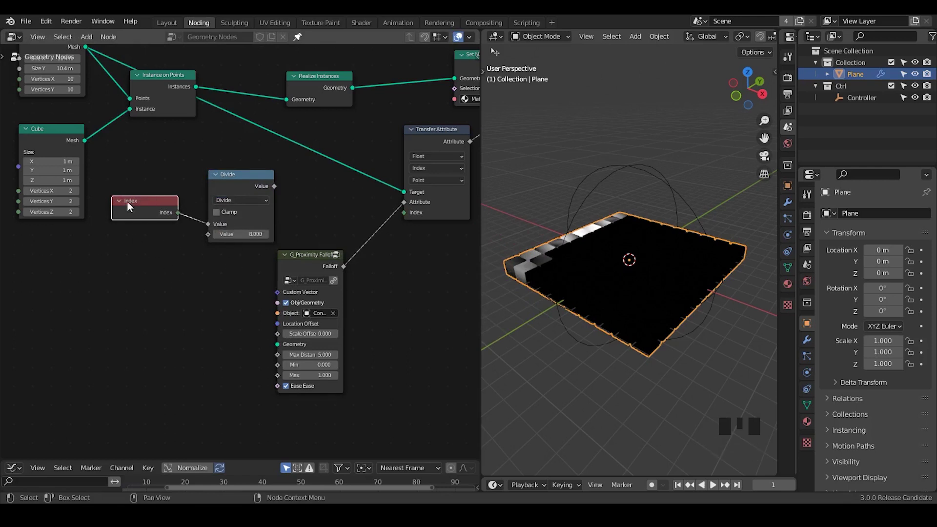
# Step: Sketch a handwritten D-7 less-than-one note beside the nodes
pyautogui.moveTo(180, 273); pyautogui.dragTo(179, 296)
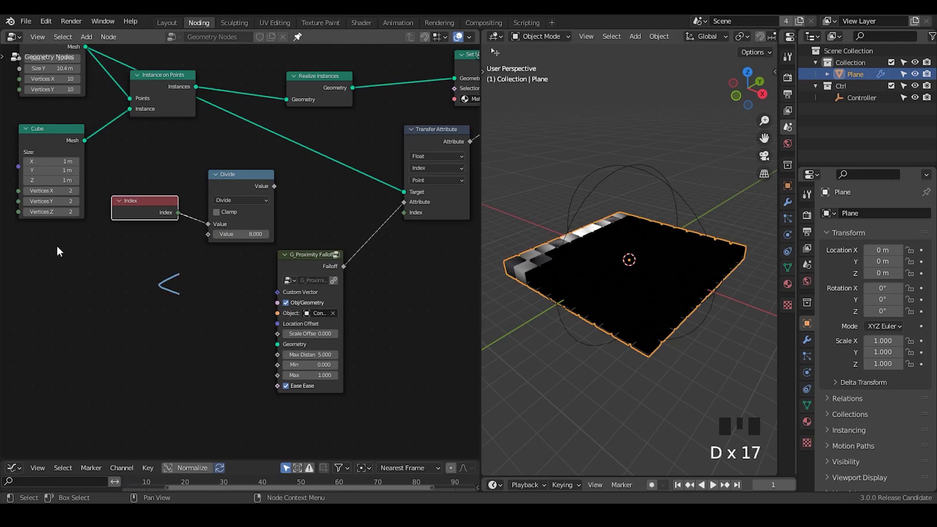
pyautogui.moveTo(56, 247); pyautogui.dragTo(48, 277)
pyautogui.moveTo(55, 245)
pyautogui.mouseDown()
pyautogui.moveTo(48, 271)
pyautogui.moveTo(64, 263)
pyautogui.moveTo(62, 245)
pyautogui.moveTo(101, 261)
pyautogui.moveTo(122, 236)
pyautogui.moveTo(117, 267)
pyautogui.mouseUp()
pyautogui.moveTo(180, 277); pyautogui.dragTo(184, 279, button='right')
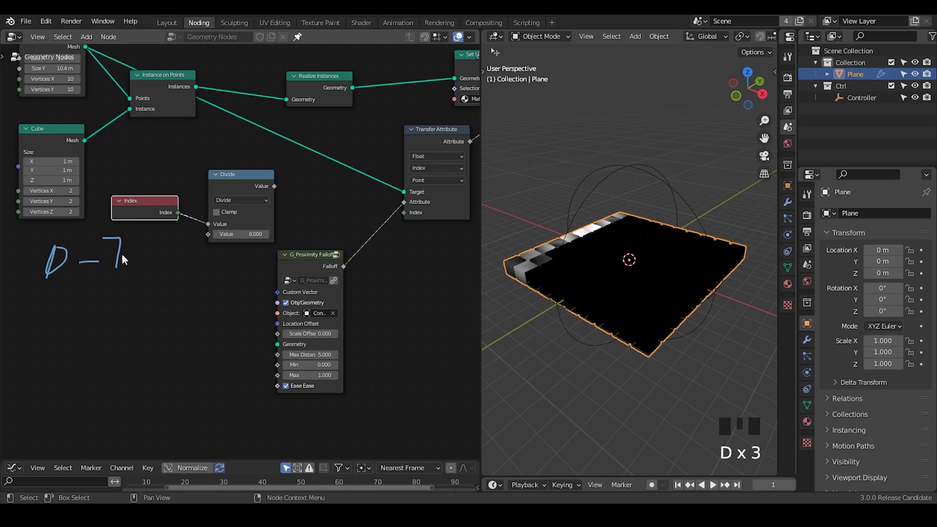
pyautogui.moveTo(152, 285)
pyautogui.mouseDown()
pyautogui.moveTo(139, 291)
pyautogui.moveTo(152, 306)
pyautogui.mouseUp()
pyautogui.moveTo(172, 278); pyautogui.dragTo(166, 308)
pyautogui.moveTo(299, 266); pyautogui.dragTo(317, 288)
# Step: Add a Float to Integer node in Floor mode fed by Divide's result
pyautogui.hotkey('ctrl', 'a')
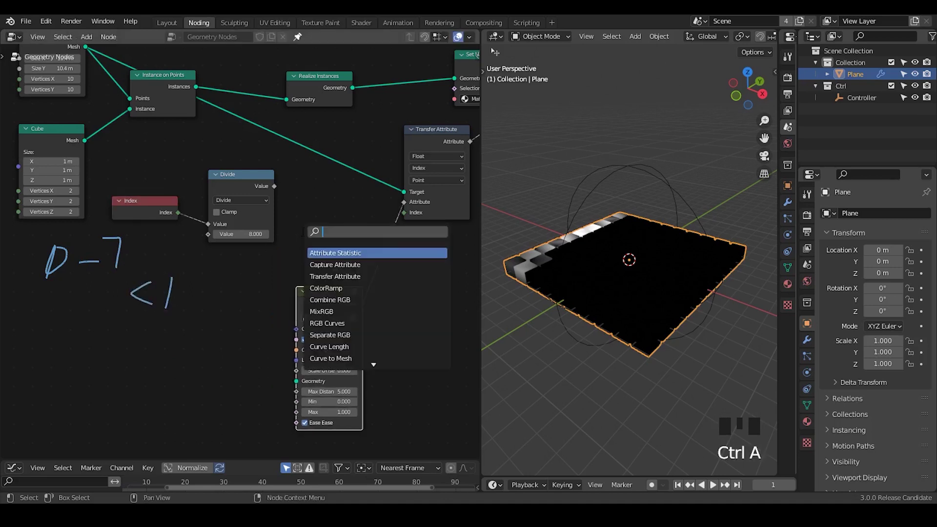
pyautogui.write('float to')
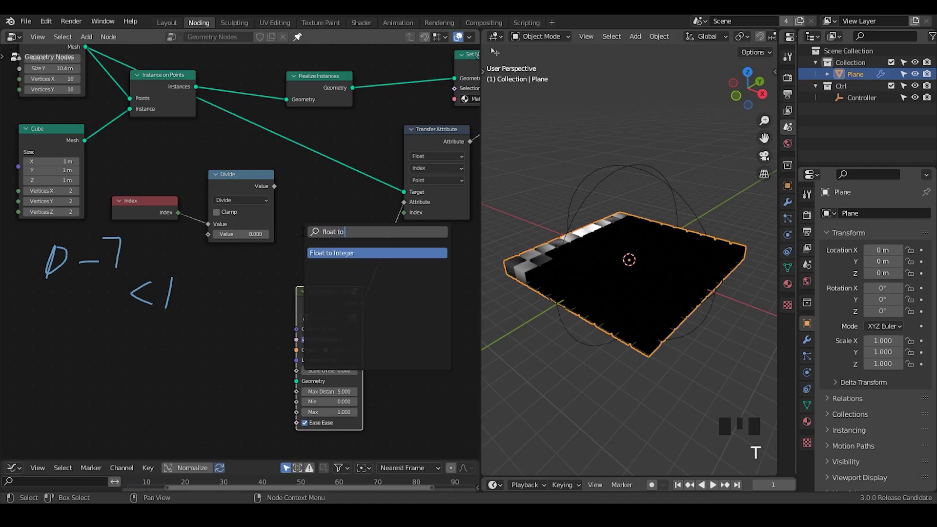
pyautogui.press('Return')
pyautogui.click(292, 194)
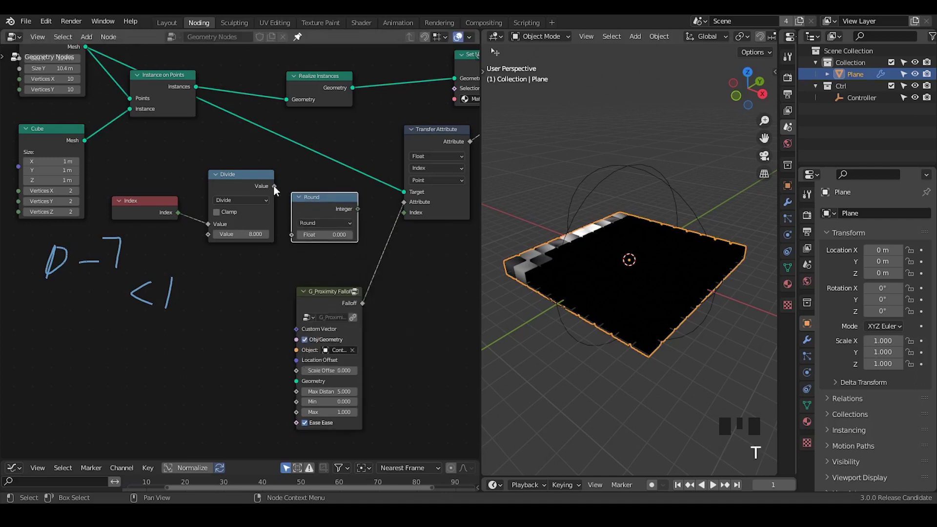
pyautogui.moveTo(273, 186); pyautogui.dragTo(289, 236)
pyautogui.click(314, 224)
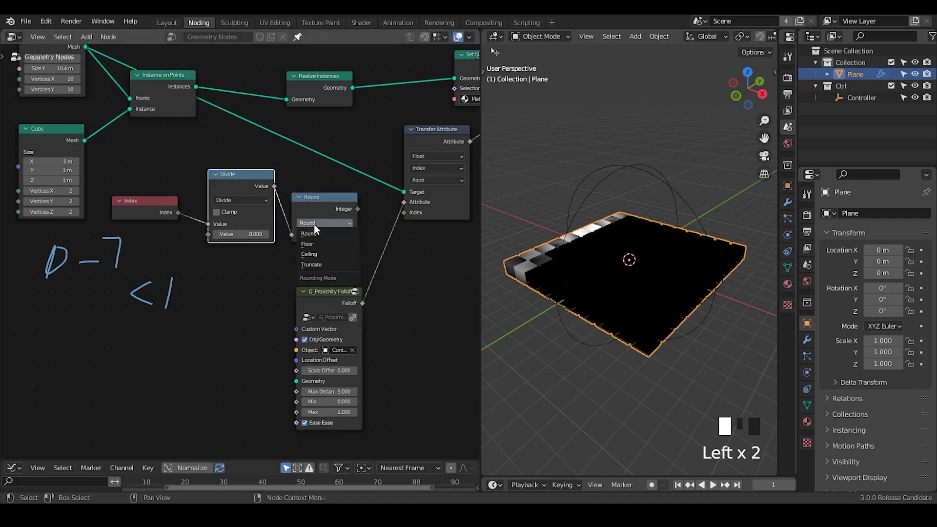
pyautogui.click(318, 244)
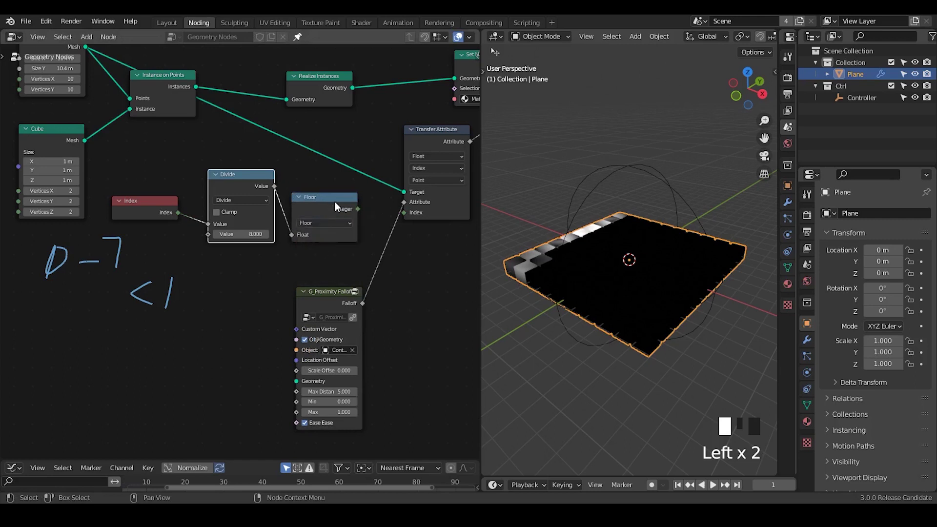
# Step: Annotate that the fraction floors to 0 and feed the floored index into Transfer Attribute's Index
pyautogui.moveTo(36, 283); pyautogui.dragTo(134, 278)
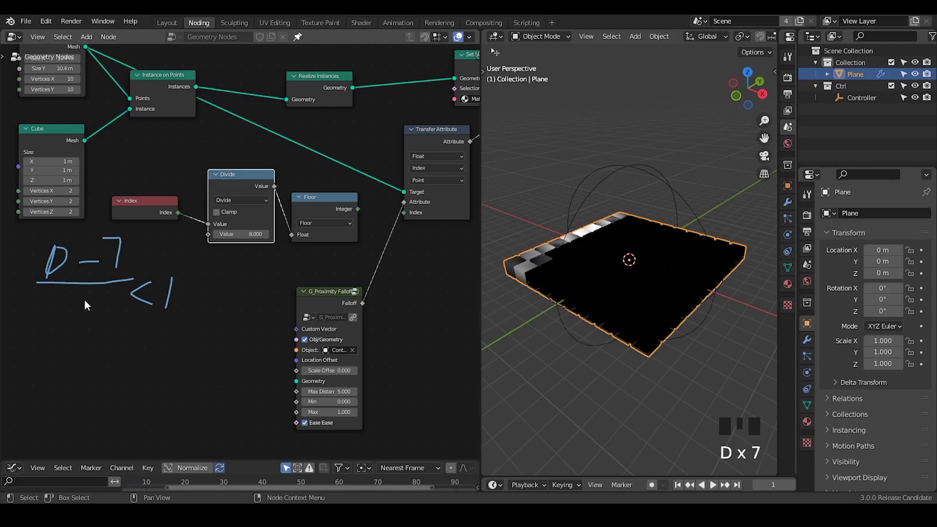
pyautogui.moveTo(84, 301)
pyautogui.mouseDown()
pyautogui.moveTo(81, 351)
pyautogui.moveTo(69, 357)
pyautogui.moveTo(113, 334)
pyautogui.mouseUp()
pyautogui.moveTo(77, 375)
pyautogui.mouseDown()
pyautogui.moveTo(92, 401)
pyautogui.moveTo(91, 375)
pyautogui.mouseUp()
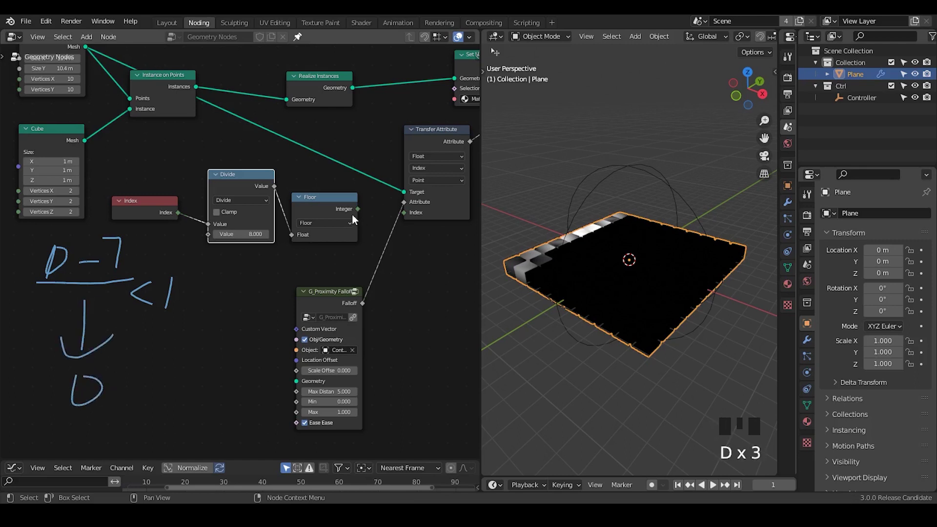
pyautogui.moveTo(358, 208); pyautogui.dragTo(404, 212)
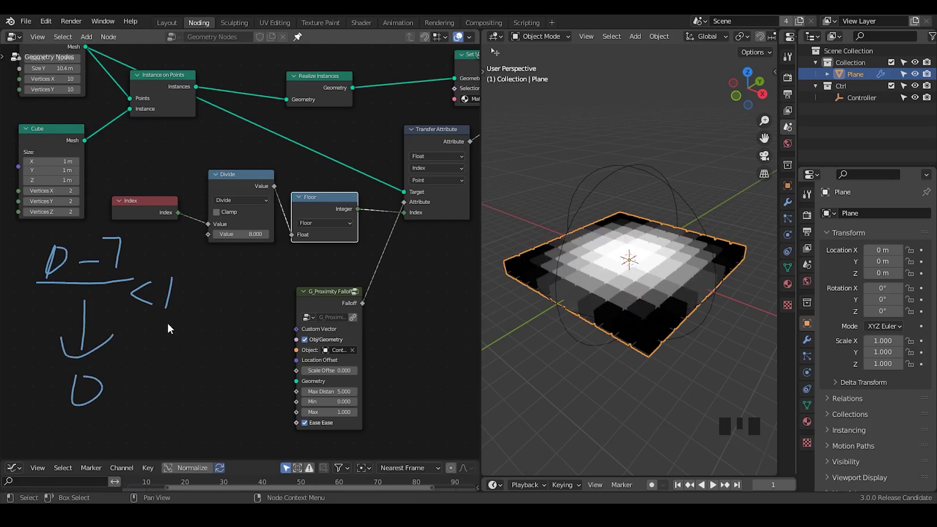
# Step: Erase the annotation strokes and move the Cube node up-left
pyautogui.moveTo(168, 328); pyautogui.dragTo(180, 328, button='middle')
pyautogui.moveTo(180, 328)
pyautogui.mouseDown(button='right')
pyautogui.moveTo(165, 242)
pyautogui.moveTo(95, 259)
pyautogui.moveTo(73, 360)
pyautogui.moveTo(38, 400)
pyautogui.moveTo(139, 366)
pyautogui.mouseUp(button='right')
pyautogui.click(64, 130)
pyautogui.moveTo(65, 141)
pyautogui.mouseDown()
pyautogui.moveTo(90, 130)
pyautogui.moveTo(190, 187)
pyautogui.moveTo(178, 196)
pyautogui.moveTo(159, 178)
pyautogui.moveTo(144, 266)
pyautogui.mouseUp()
# Step: Add an Attribute Statistic node reading Index from the Cube mesh
pyautogui.moveTo(145, 265); pyautogui.dragTo(175, 269, button='middle')
pyautogui.hotkey('shift', 'a')
pyautogui.write('attri')
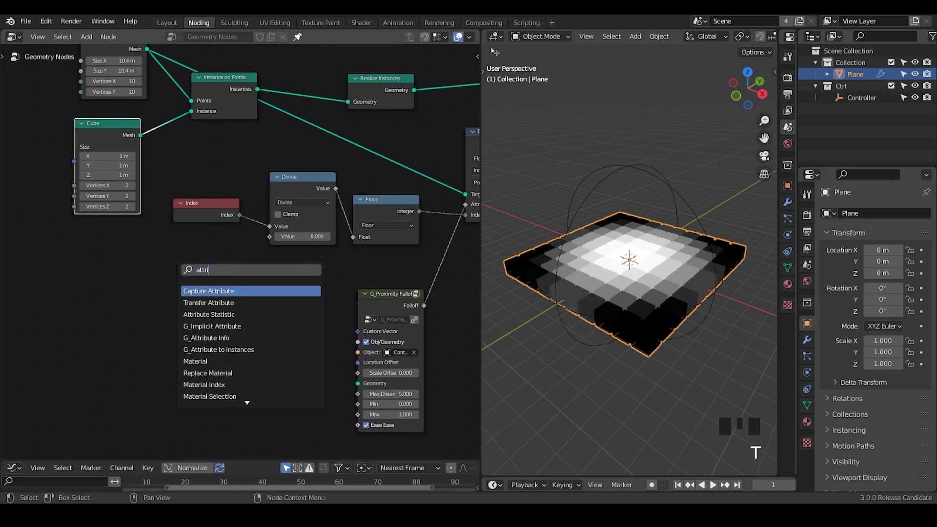
pyautogui.write('bute stat')
pyautogui.press('Return')
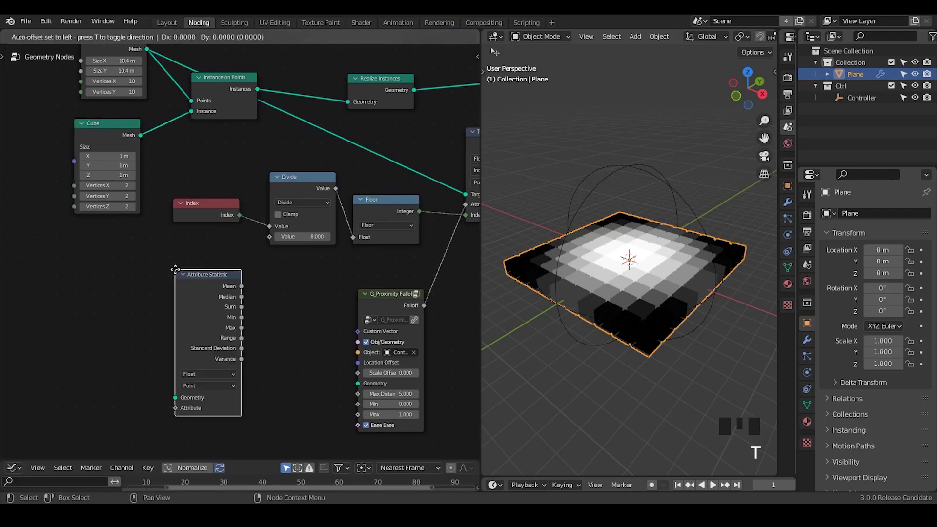
pyautogui.click(183, 237)
pyautogui.moveTo(141, 136); pyautogui.dragTo(186, 376)
pyautogui.click(214, 205)
pyautogui.moveTo(214, 205); pyautogui.dragTo(185, 386)
pyautogui.moveTo(237, 278); pyautogui.dragTo(204, 266)
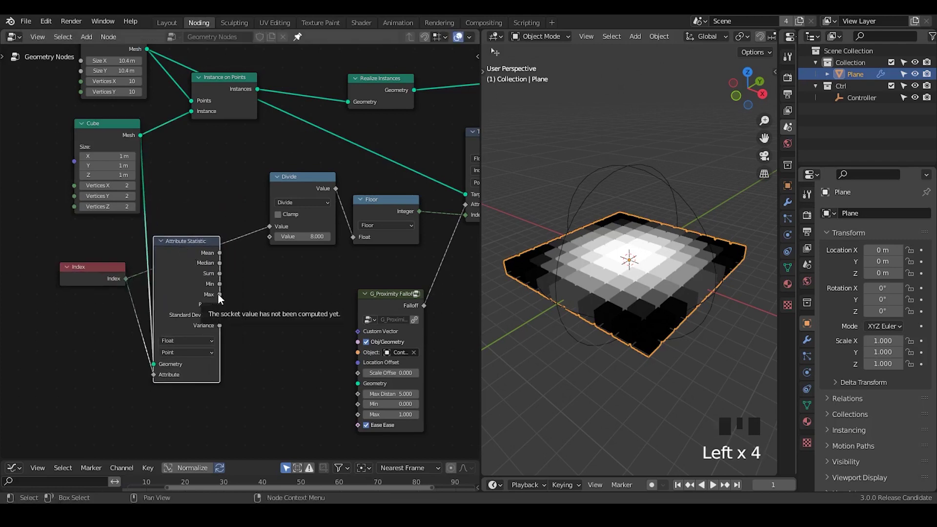
# Step: Add a Math Add node taking the Max statistic as its first value
pyautogui.hotkey('ctrl', 'a')
pyautogui.write('add')
pyautogui.press('Return')
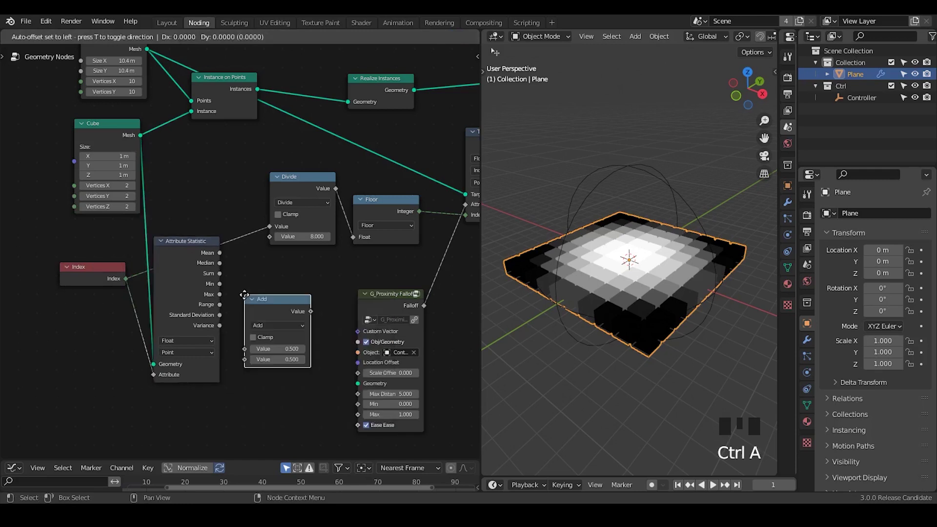
pyautogui.click(226, 294)
pyautogui.click(274, 295)
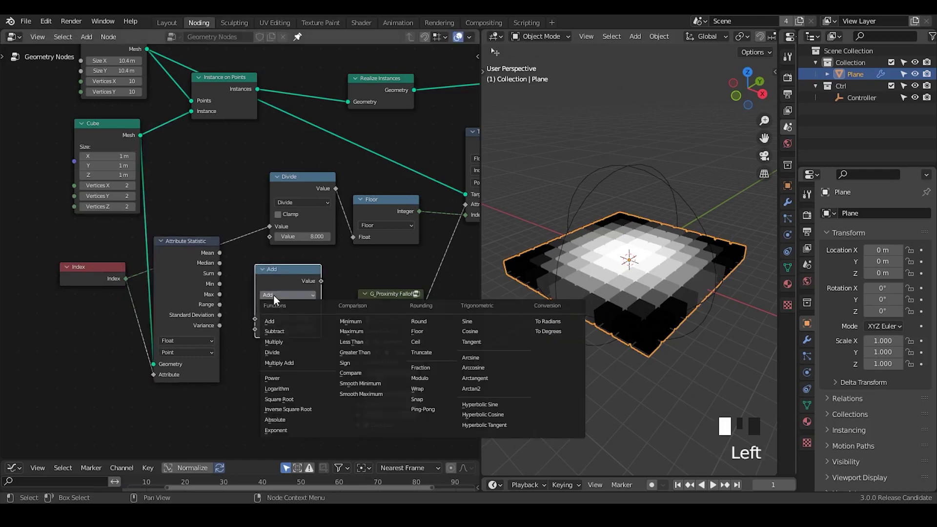
pyautogui.moveTo(220, 295); pyautogui.dragTo(254, 317)
pyautogui.moveTo(254, 317); pyautogui.dragTo(249, 316)
# Step: Annotate the division explanation with an 8 under the fraction and a slash by the 7
pyautogui.moveTo(70, 311)
pyautogui.mouseDown()
pyautogui.moveTo(82, 334)
pyautogui.moveTo(61, 348)
pyautogui.moveTo(89, 348)
pyautogui.moveTo(72, 388)
pyautogui.moveTo(91, 366)
pyautogui.moveTo(118, 363)
pyautogui.mouseUp()
pyautogui.moveTo(94, 370); pyautogui.dragTo(117, 370)
pyautogui.moveTo(129, 347); pyautogui.dragTo(130, 370, button='right')
pyautogui.moveTo(120, 331)
pyautogui.mouseDown()
pyautogui.moveTo(89, 353)
pyautogui.moveTo(128, 368)
pyautogui.mouseUp()
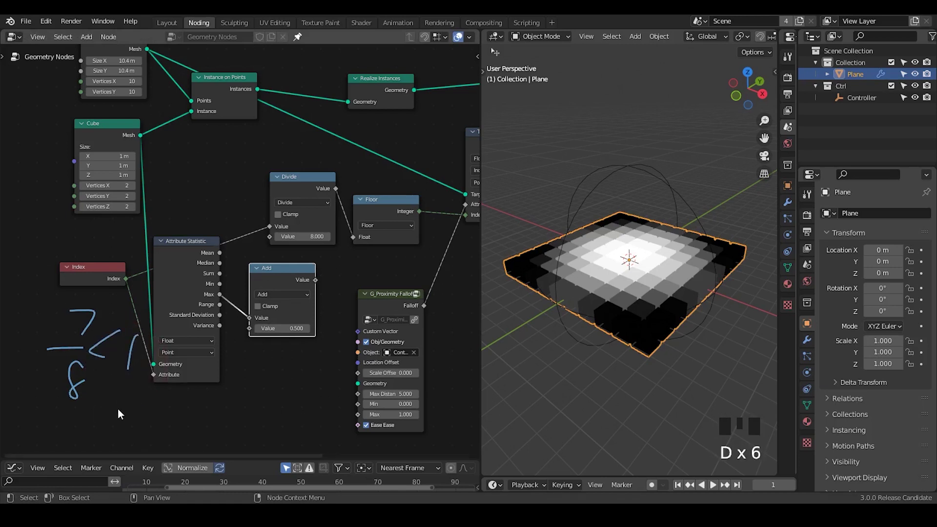
pyautogui.moveTo(109, 396)
pyautogui.mouseDown()
pyautogui.moveTo(102, 418)
pyautogui.moveTo(133, 430)
pyautogui.mouseUp()
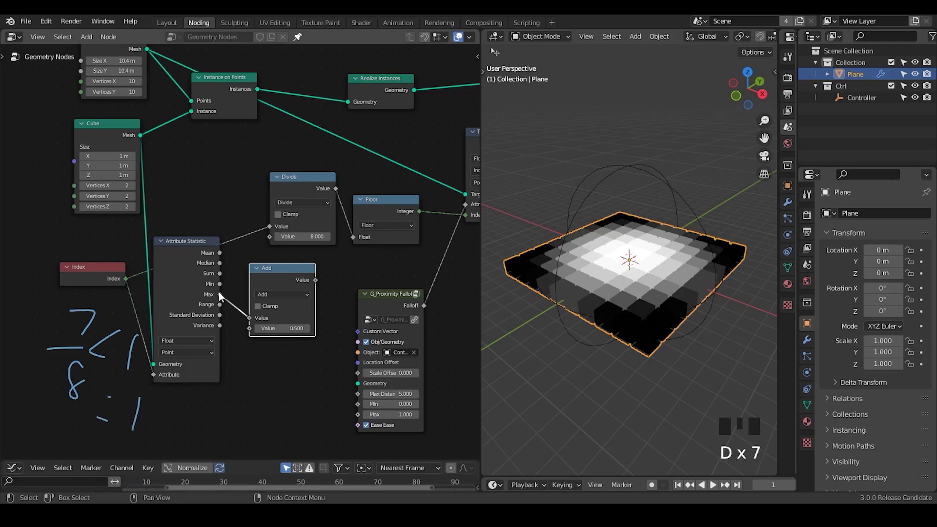
# Step: Set Add's second value to 1, wire Max plus 1 into Divide's divisor, and erase the notes
pyautogui.moveTo(220, 295); pyautogui.dragTo(270, 237)
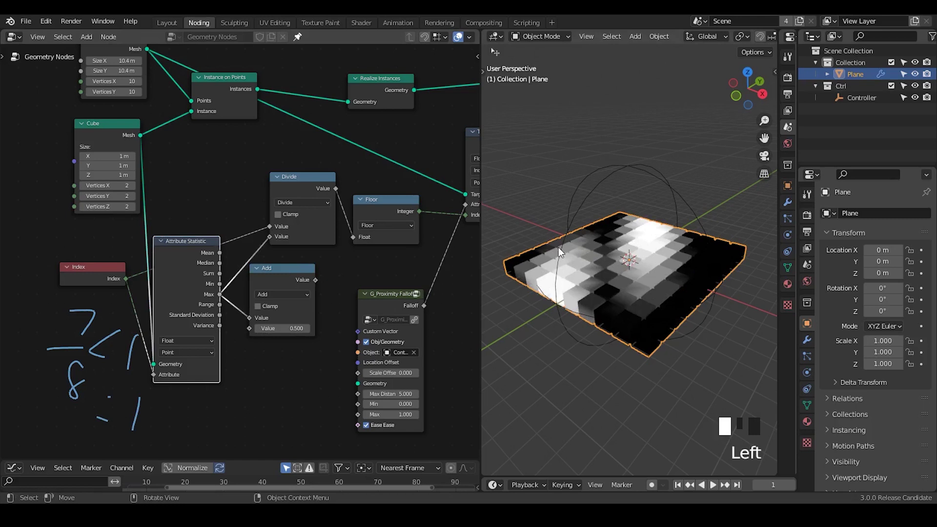
pyautogui.moveTo(286, 332); pyautogui.dragTo(313, 332)
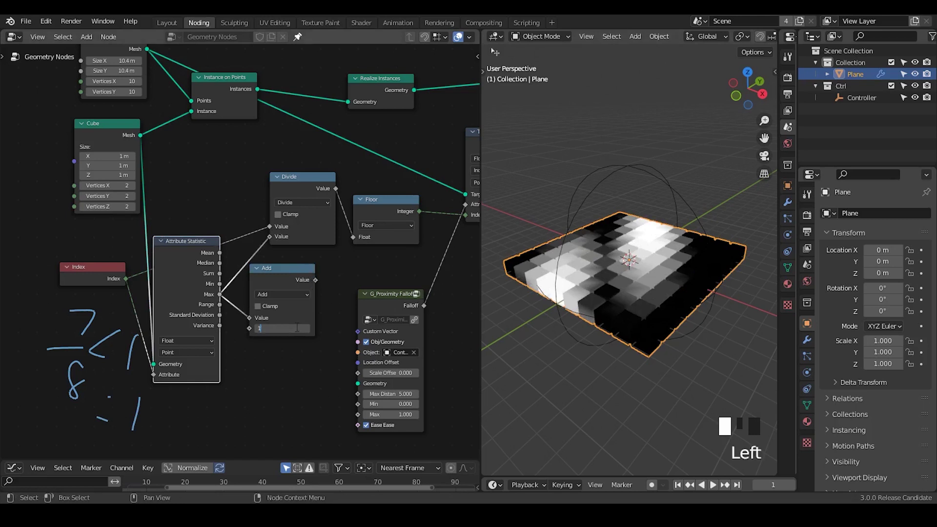
pyautogui.moveTo(316, 280); pyautogui.dragTo(271, 239)
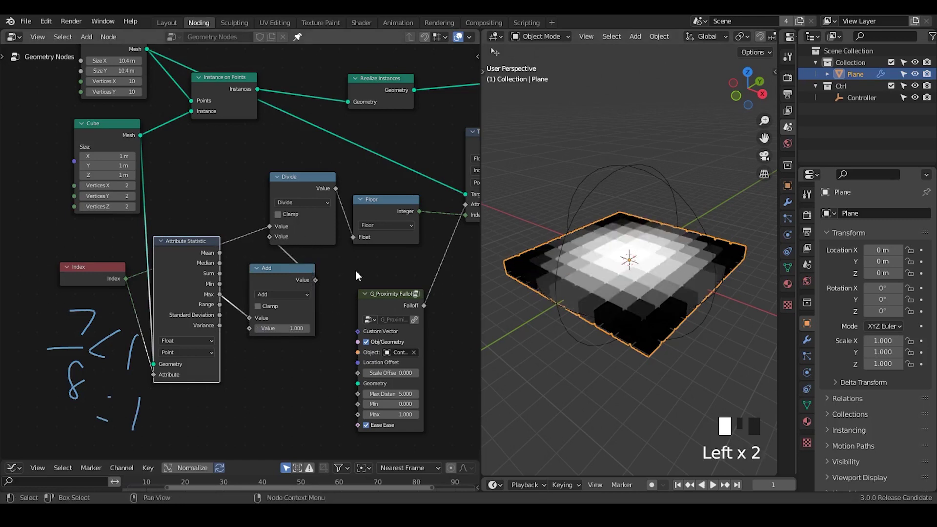
pyautogui.moveTo(122, 298)
pyautogui.mouseDown(button='right')
pyautogui.moveTo(80, 425)
pyautogui.moveTo(46, 381)
pyautogui.mouseUp(button='right')
# Step: Add a Cone node and connect its Mesh to Instance on Points' Instance and Attribute Statistic's Geometry
pyautogui.hotkey('ctrl', 'a')
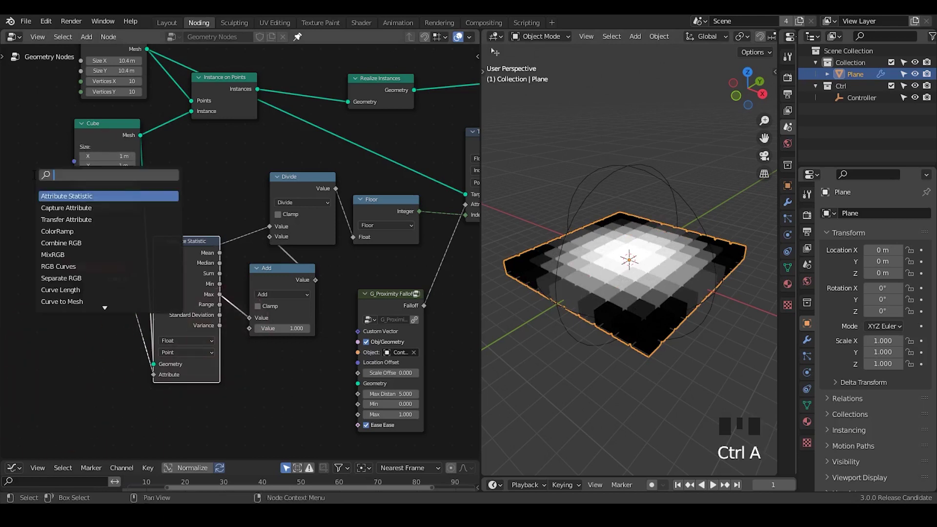
pyautogui.write('cone')
pyautogui.press('Return')
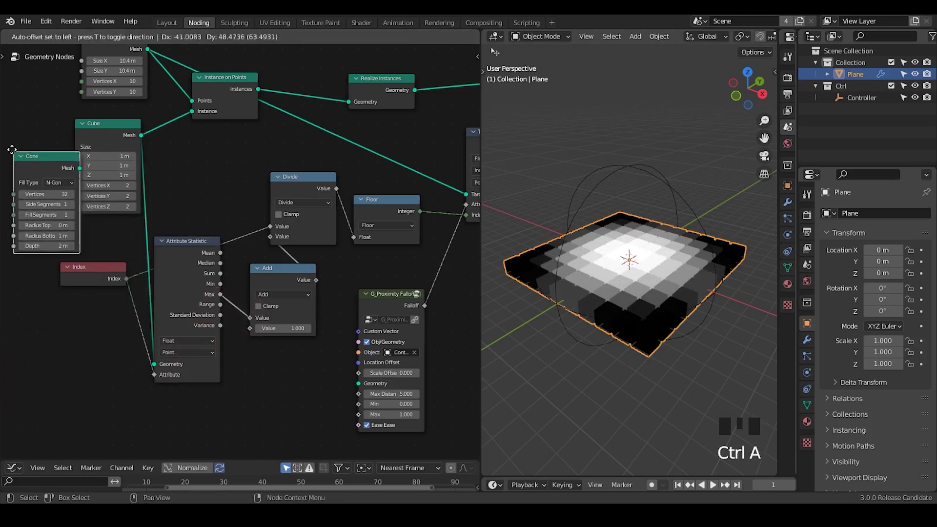
pyautogui.click(76, 146)
pyautogui.moveTo(160, 214); pyautogui.dragTo(91, 173, button='middle')
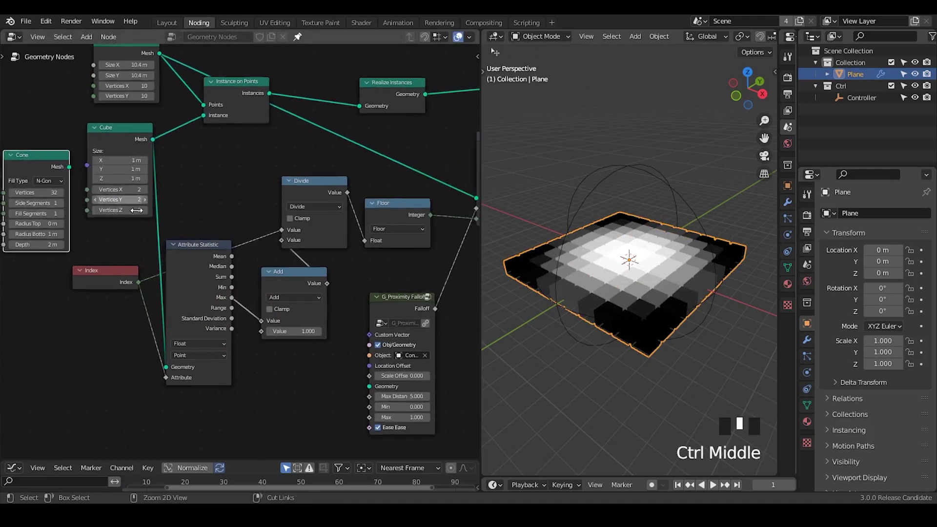
pyautogui.moveTo(107, 185); pyautogui.dragTo(212, 145)
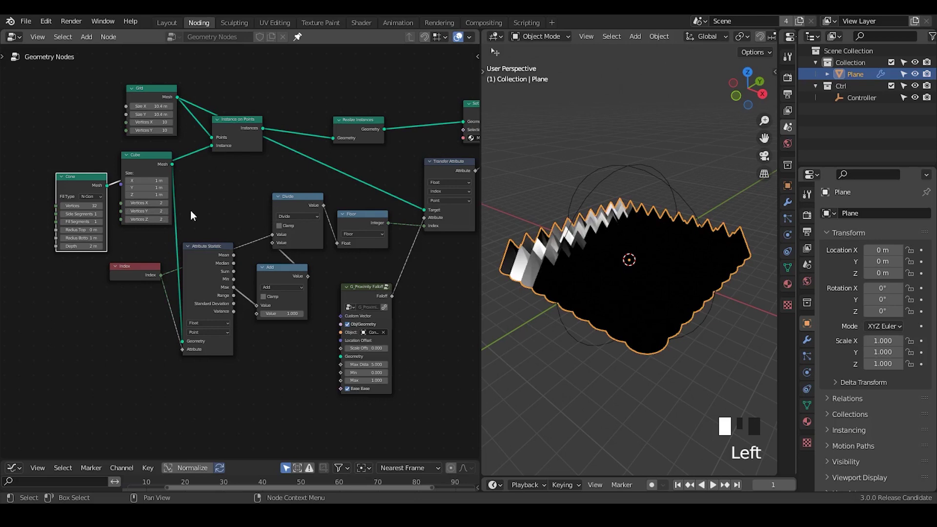
pyautogui.moveTo(107, 187); pyautogui.dragTo(184, 340)
# Step: Collapse the now-unused Cube node with H and move it out of the way
pyautogui.doubleClick(155, 162)
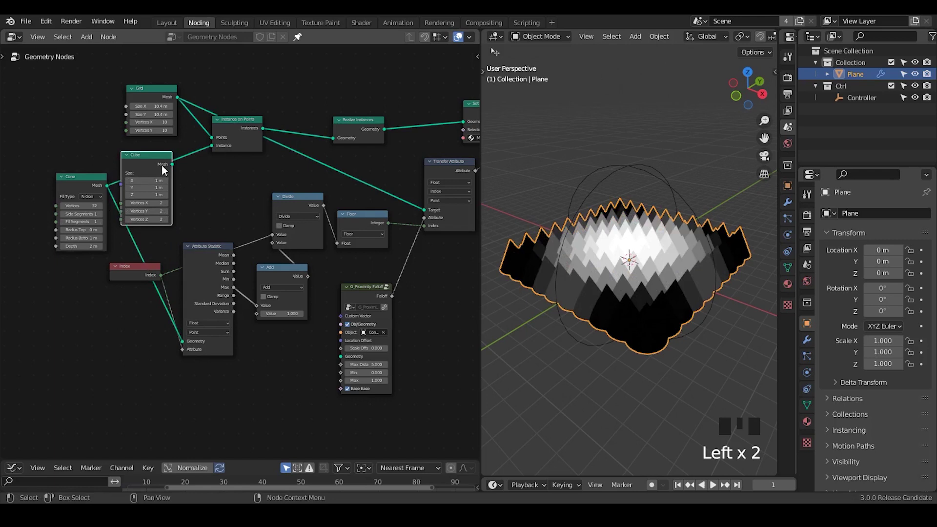
pyautogui.click(128, 155)
pyautogui.moveTo(129, 156); pyautogui.dragTo(180, 198)
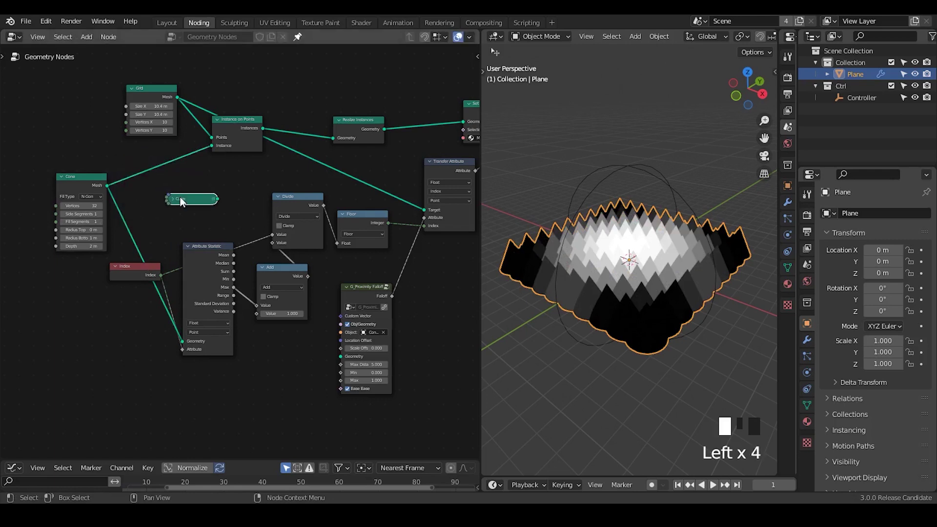
pyautogui.hotkey('ctrl', 'shift', 'q')
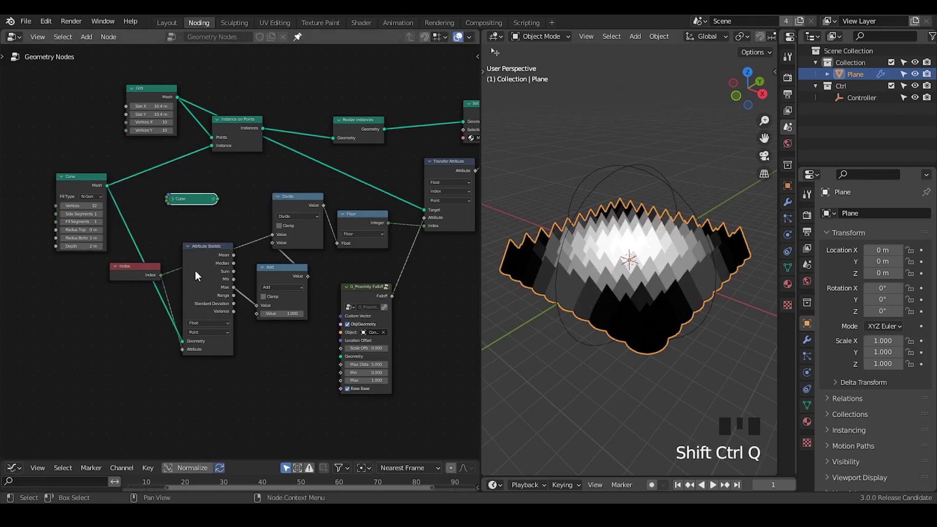
pyautogui.moveTo(136, 327); pyautogui.dragTo(148, 300, button='middle')
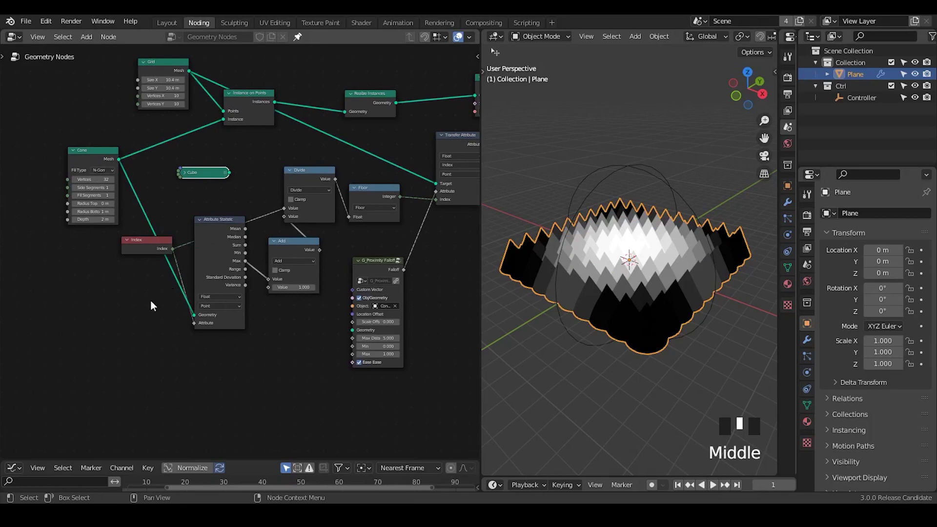
pyautogui.hotkey('ctrl', 'a')
pyautogui.write('coll')
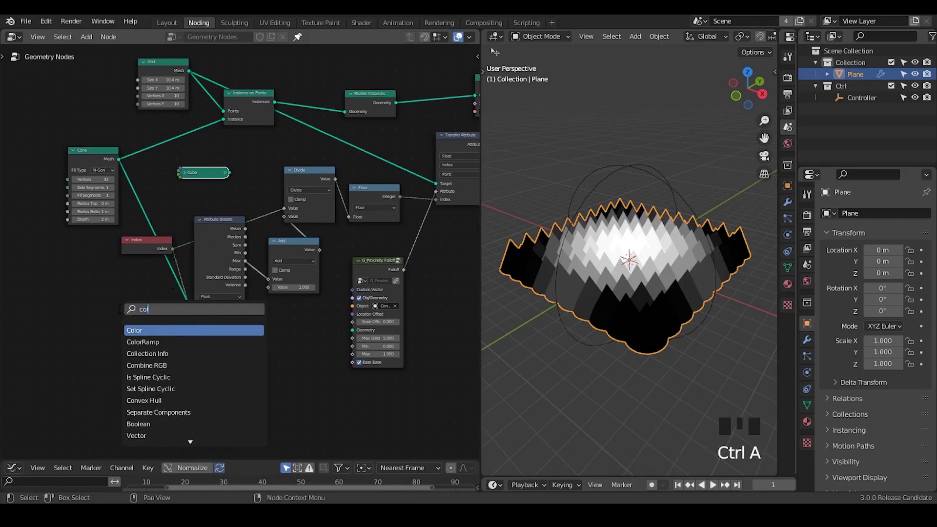
pyautogui.press('Return')
pyautogui.click(116, 309)
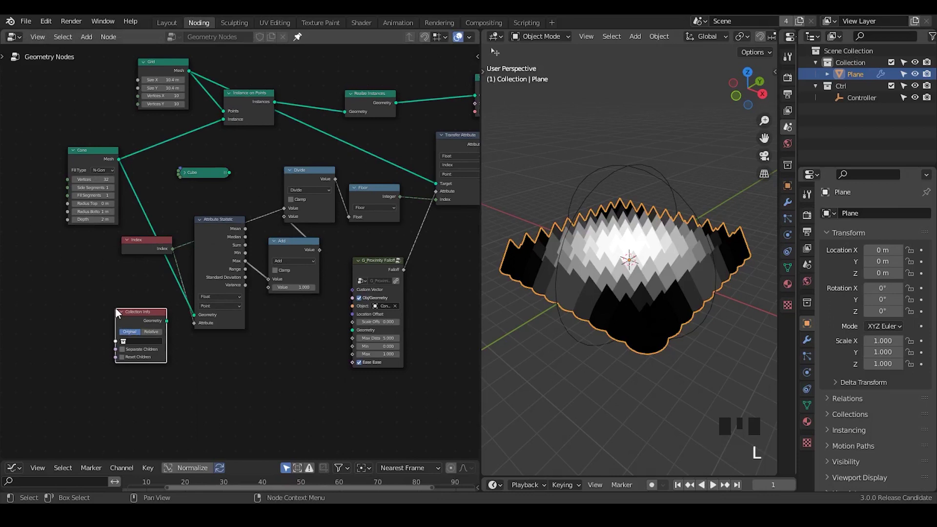
pyautogui.hotkey('ctrl', 'a')
pyautogui.write('attribute')
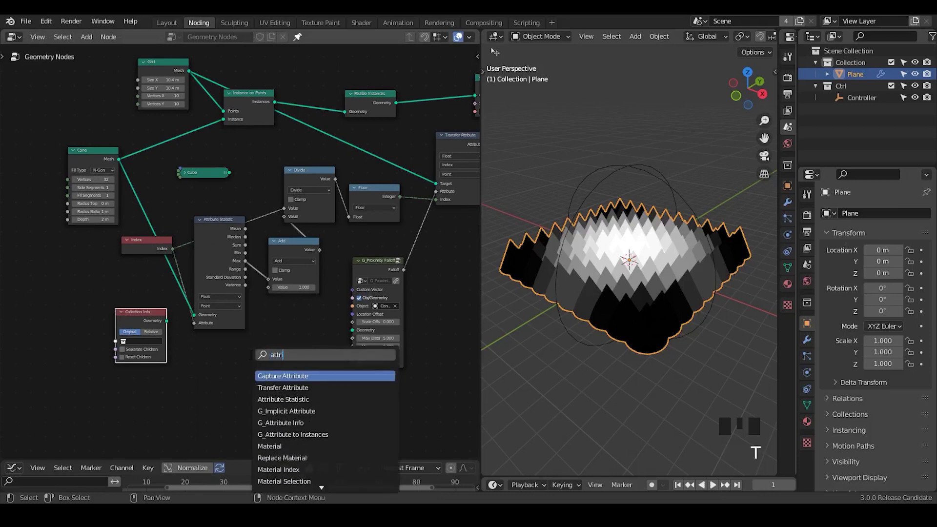
pyautogui.press('BackSpace')
pyautogui.write('to i')
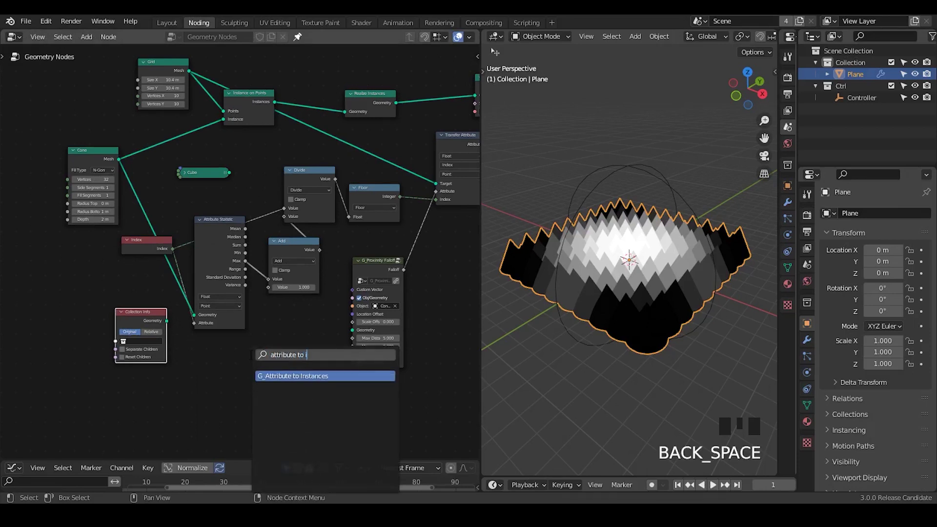
pyautogui.press('Return')
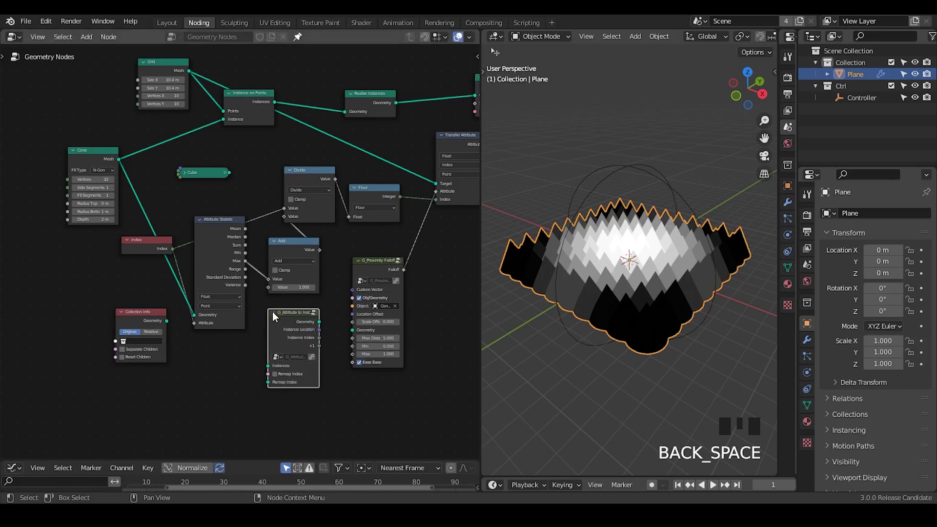
pyautogui.keyDown('ctrl'); pyautogui.moveTo(298, 359); pyautogui.dragTo(296, 338, button='middle'); pyautogui.keyUp('ctrl')
pyautogui.click(297, 338)
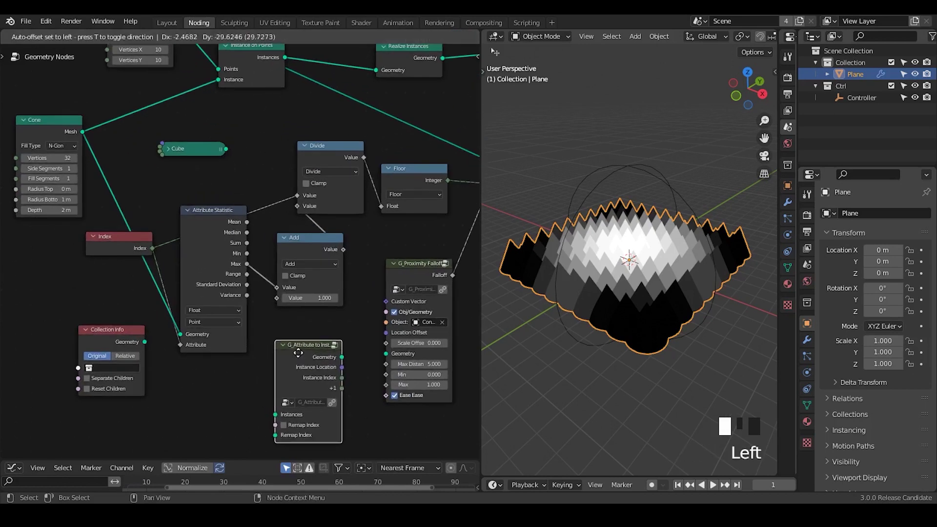
pyautogui.click(297, 346)
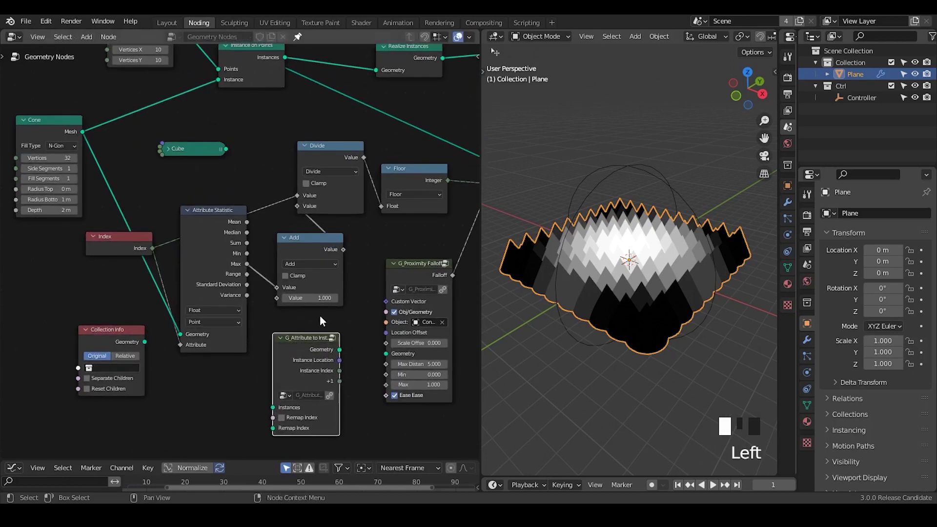
pyautogui.moveTo(303, 351); pyautogui.dragTo(262, 383, button='middle')
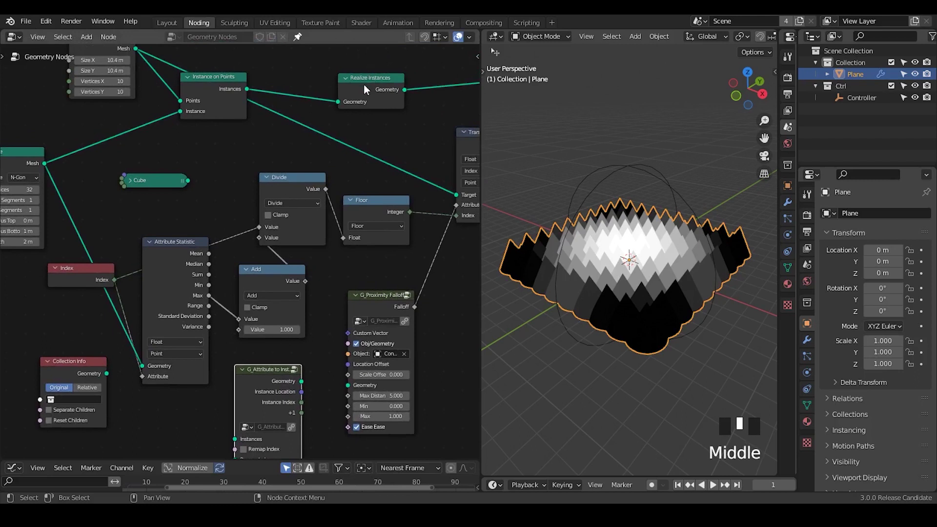
pyautogui.moveTo(370, 83); pyautogui.dragTo(303, 75)
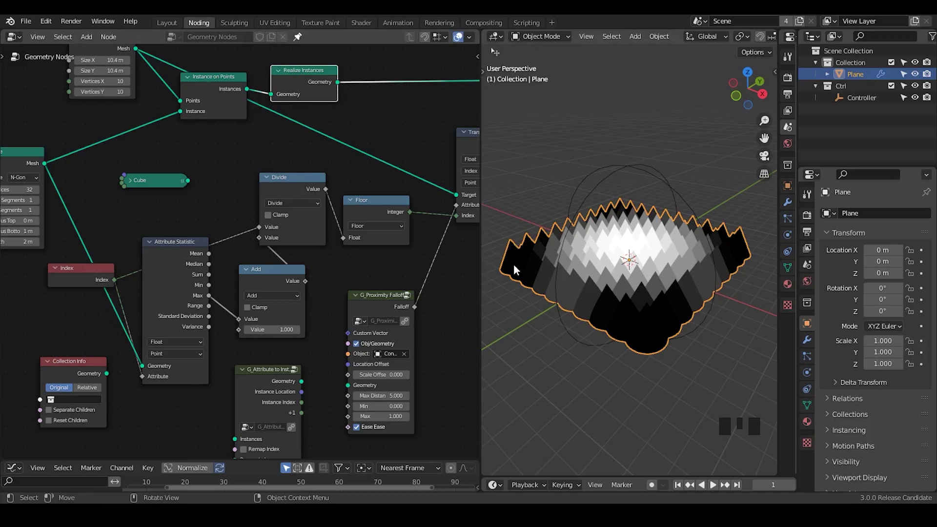
pyautogui.moveTo(391, 265); pyautogui.dragTo(512, 293, button='middle')
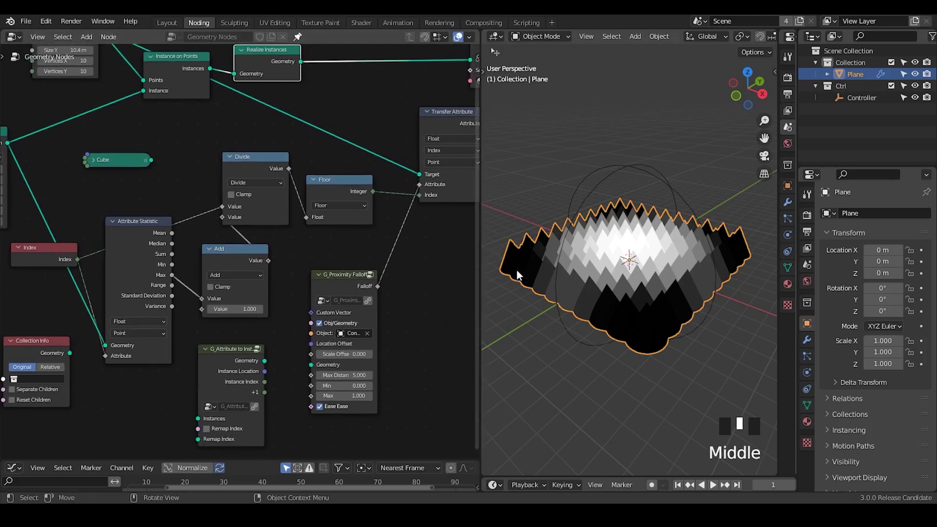
pyautogui.moveTo(427, 165); pyautogui.dragTo(403, 161, button='middle')
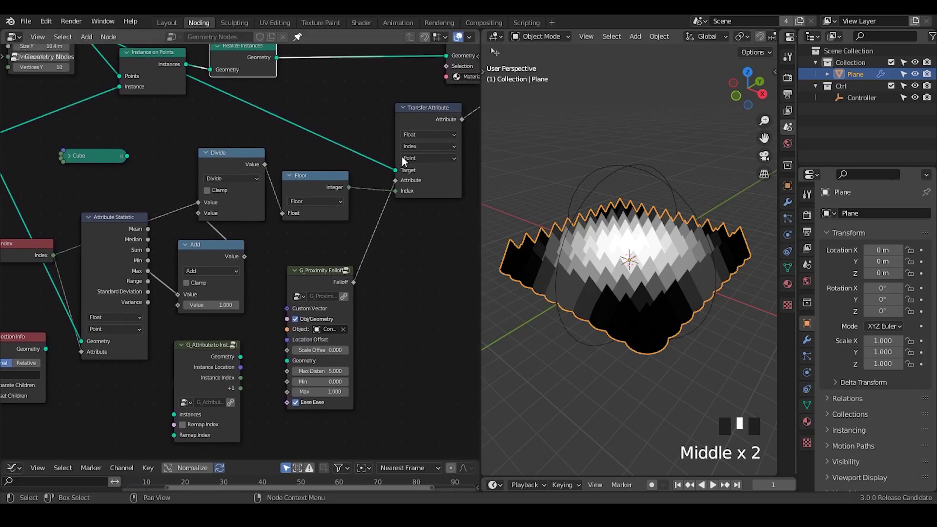
# Step: Check Transfer Attribute's Index mapping choices and reposition the G_Attribute to Instance node
pyautogui.click(429, 145)
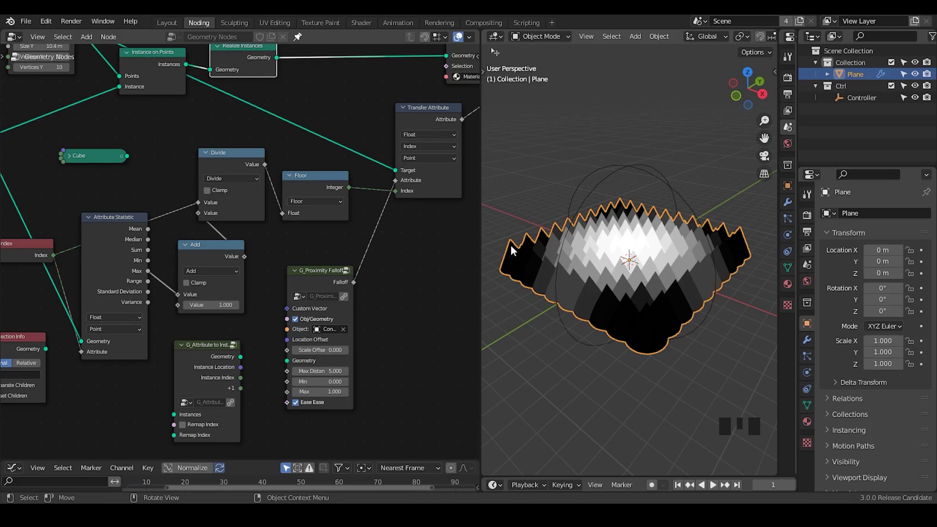
pyautogui.moveTo(203, 357); pyautogui.dragTo(207, 353)
pyautogui.moveTo(116, 234); pyautogui.dragTo(165, 210, button='middle')
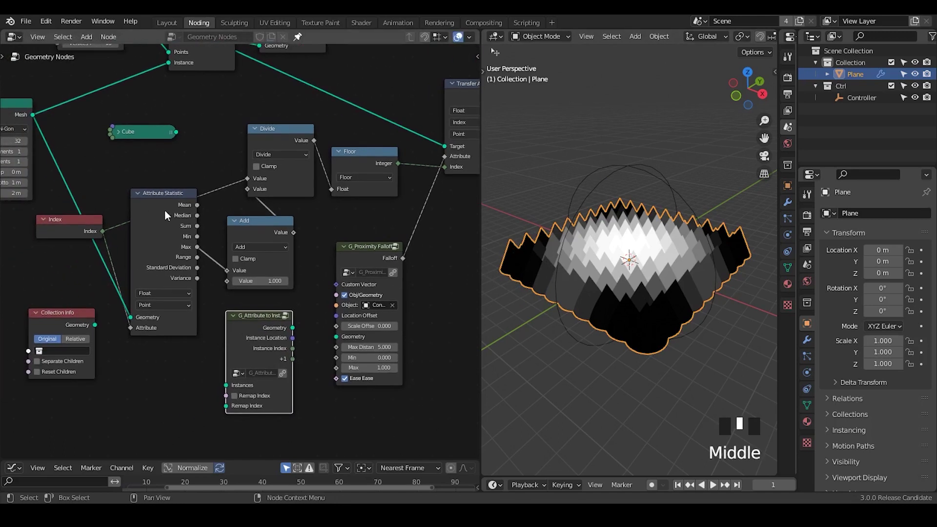
# Step: Box-select the Collection Info and G_Attribute to Instance nodes together
pyautogui.click(119, 254)
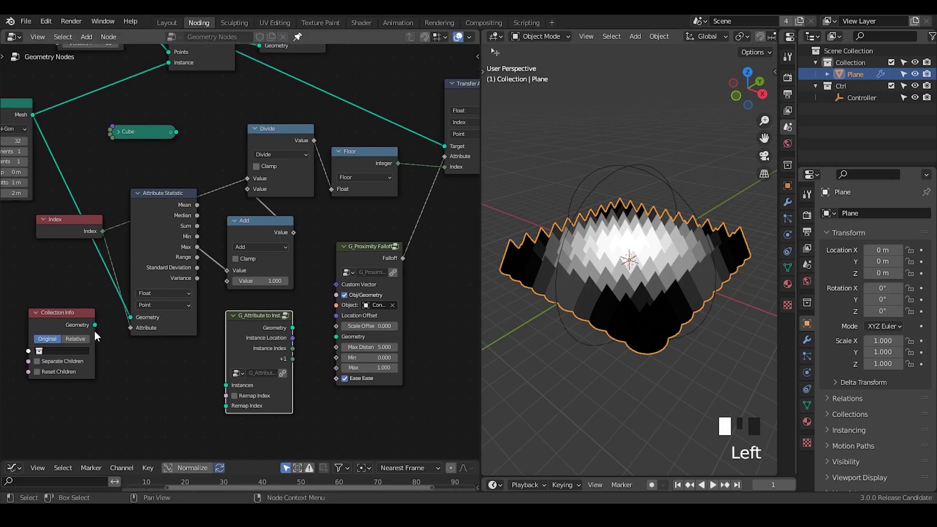
pyautogui.moveTo(95, 324); pyautogui.dragTo(157, 379)
pyautogui.moveTo(243, 353); pyautogui.dragTo(249, 354)
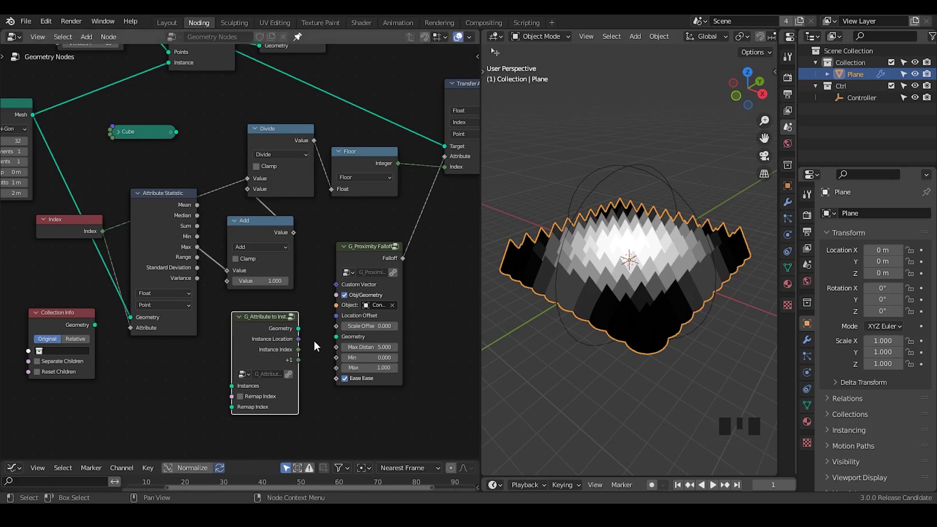
pyautogui.moveTo(315, 340); pyautogui.dragTo(28, 423)
# Step: Delete Collection Info and G_Attribute to Instance, then save the blend file
pyautogui.press('x')
pyautogui.moveTo(293, 278); pyautogui.dragTo(262, 301, button='middle')
pyautogui.hotkey('shift', 'ctrl', 'alt', 'q')
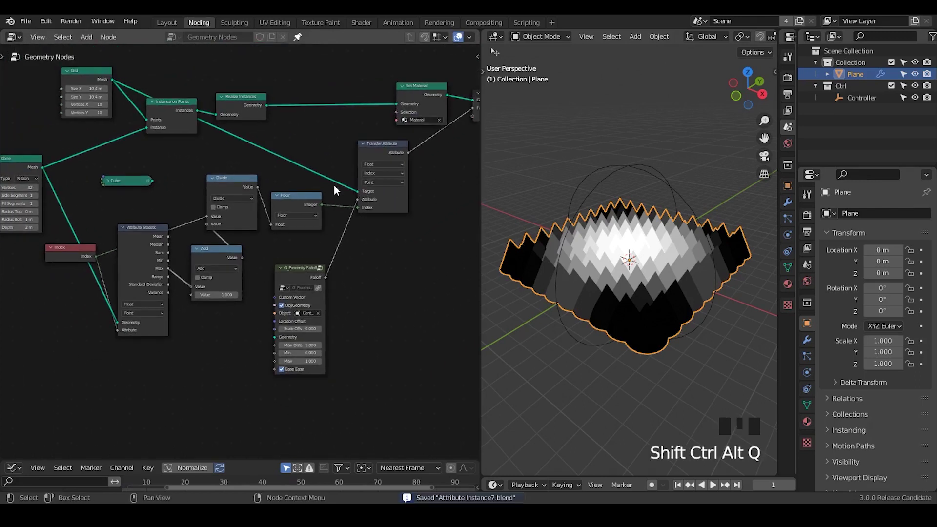
# Step: Delete the unused collapsed Cube node from the tree
pyautogui.moveTo(342, 195); pyautogui.dragTo(351, 217, button='middle')
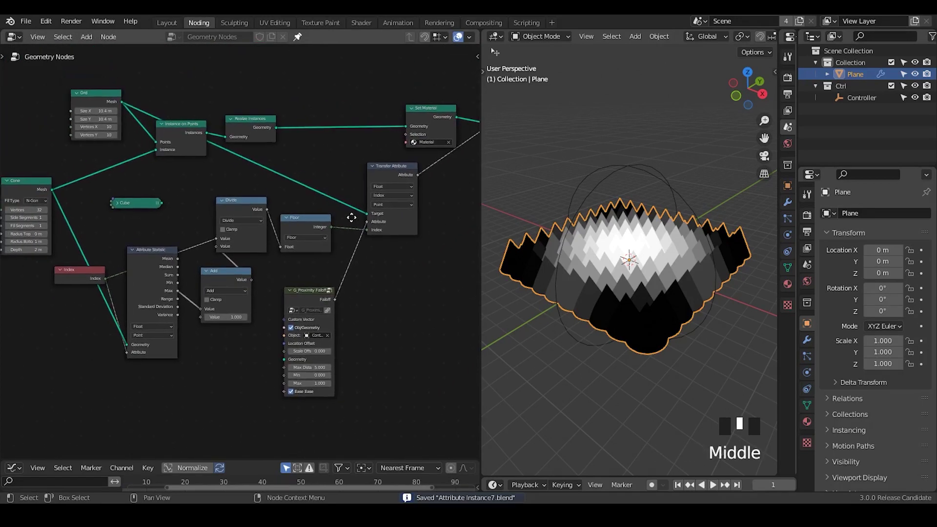
pyautogui.keyDown('ctrl'); pyautogui.moveTo(324, 145); pyautogui.dragTo(322, 151, button='middle'); pyautogui.keyUp('ctrl')
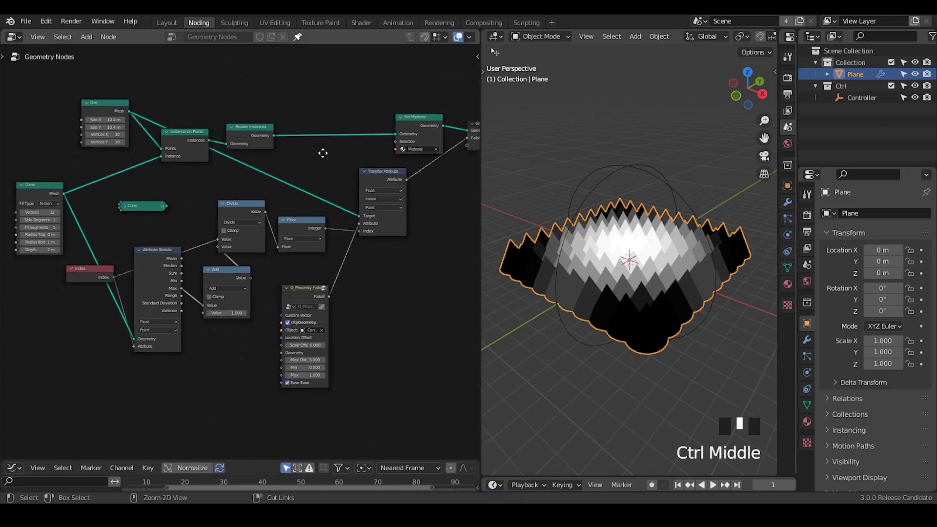
pyautogui.moveTo(429, 182); pyautogui.dragTo(200, 270)
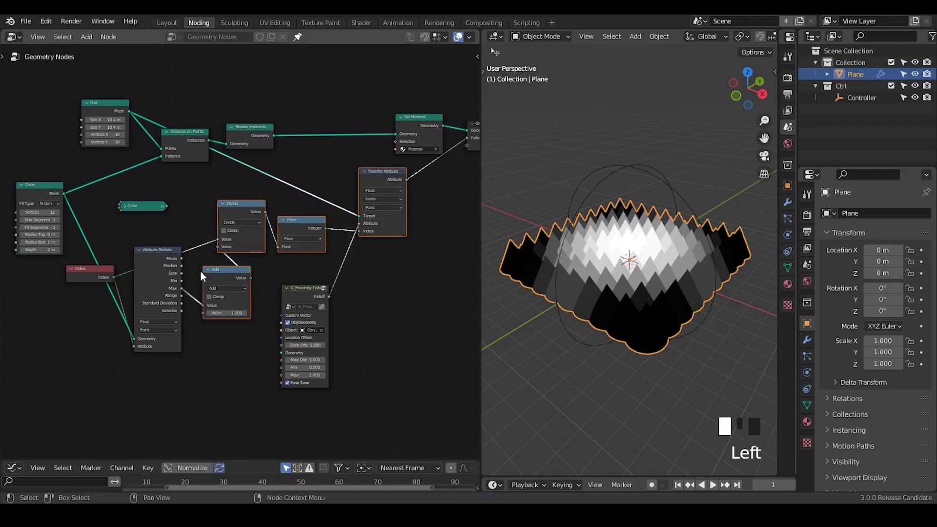
pyautogui.click(154, 207)
pyautogui.press('x')
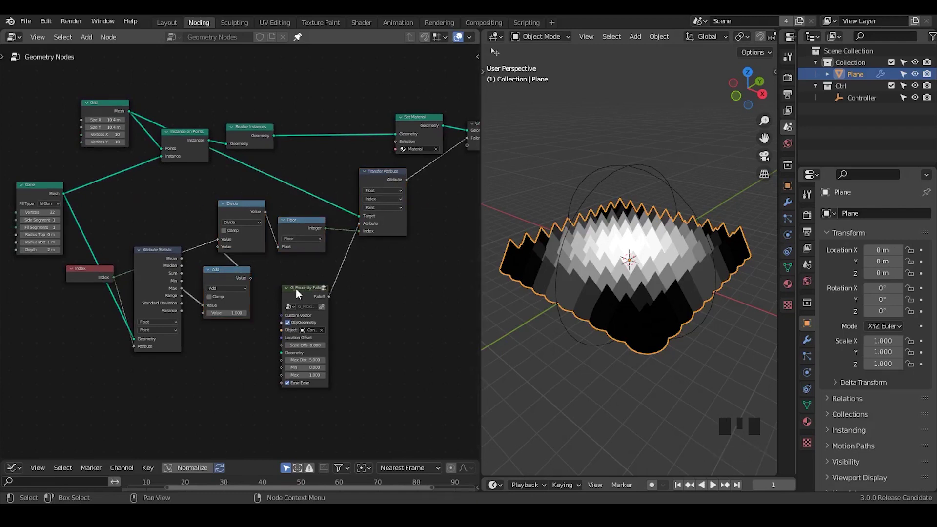
# Step: Reposition the G_Proximity Falloff and Index nodes, then reselect the six-node group
pyautogui.moveTo(295, 289); pyautogui.dragTo(311, 314)
pyautogui.moveTo(425, 193); pyautogui.dragTo(89, 290)
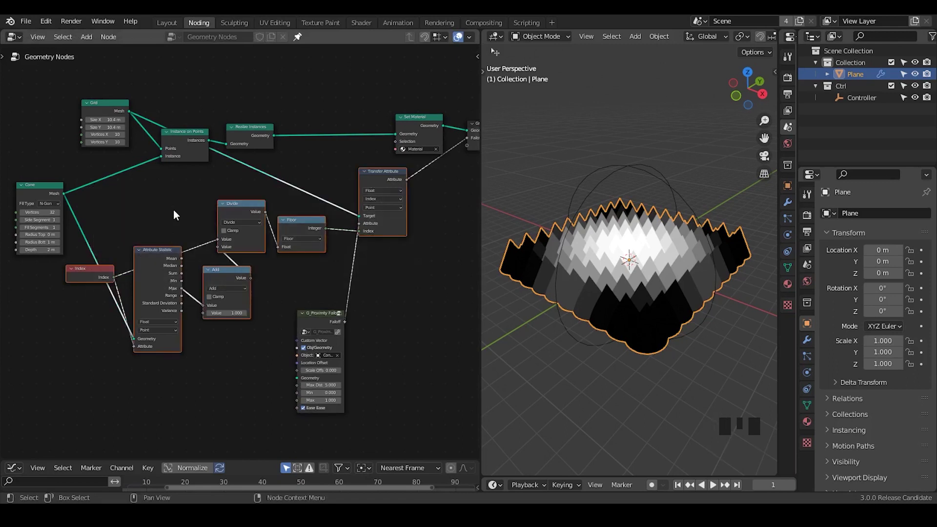
pyautogui.click(171, 208)
pyautogui.moveTo(100, 268); pyautogui.dragTo(75, 281)
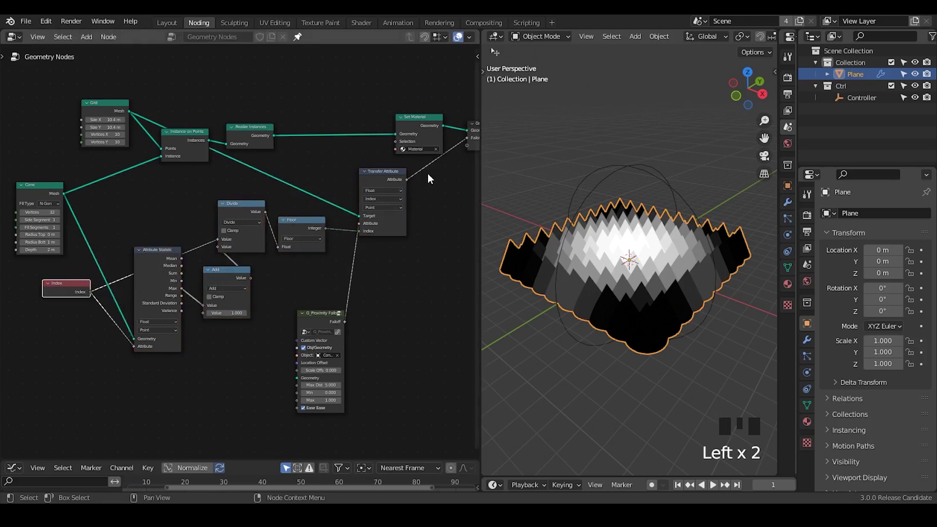
pyautogui.moveTo(427, 174); pyautogui.dragTo(77, 300)
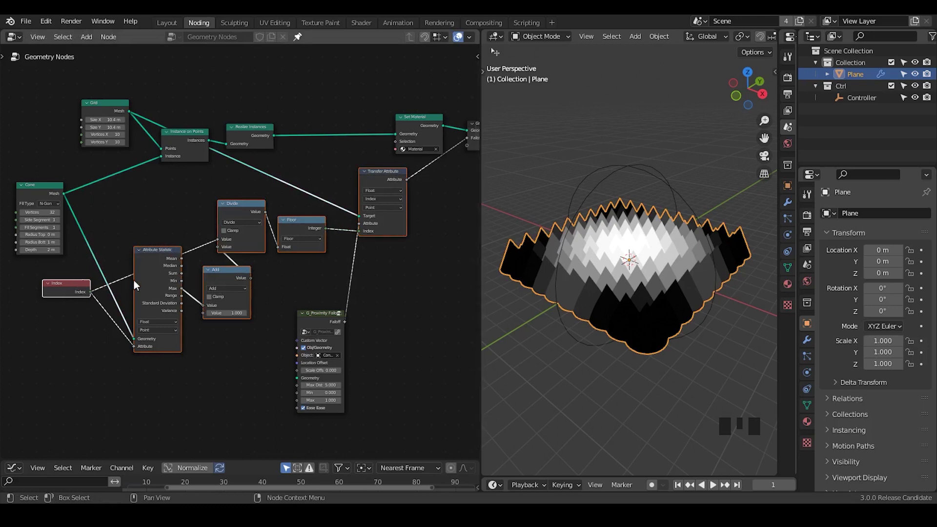
# Step: Shift the Divide, Floor and Transfer Attribute group right and set G_Proximity Falloff below Floor
pyautogui.moveTo(431, 196); pyautogui.dragTo(53, 359)
pyautogui.moveTo(377, 179); pyautogui.dragTo(382, 182)
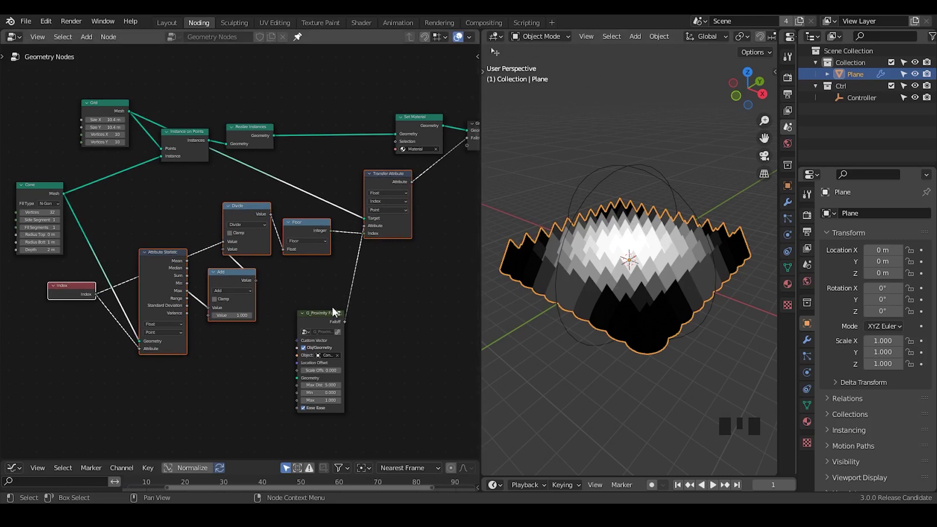
pyautogui.moveTo(327, 314); pyautogui.dragTo(329, 284)
pyautogui.moveTo(433, 192)
pyautogui.mouseDown()
pyautogui.moveTo(199, 261)
pyautogui.moveTo(98, 277)
pyautogui.moveTo(144, 252)
pyautogui.moveTo(436, 207)
pyautogui.mouseUp()
pyautogui.moveTo(318, 293); pyautogui.dragTo(318, 285)
pyautogui.moveTo(369, 321); pyautogui.dragTo(229, 198, button='middle')
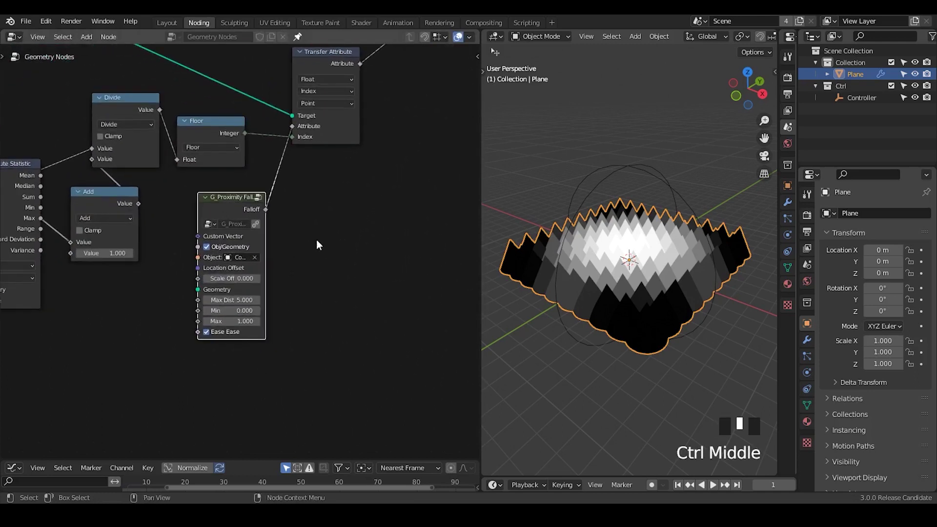
pyautogui.hotkey('ctrl', 'a')
pyautogui.write('geoemtry pro')
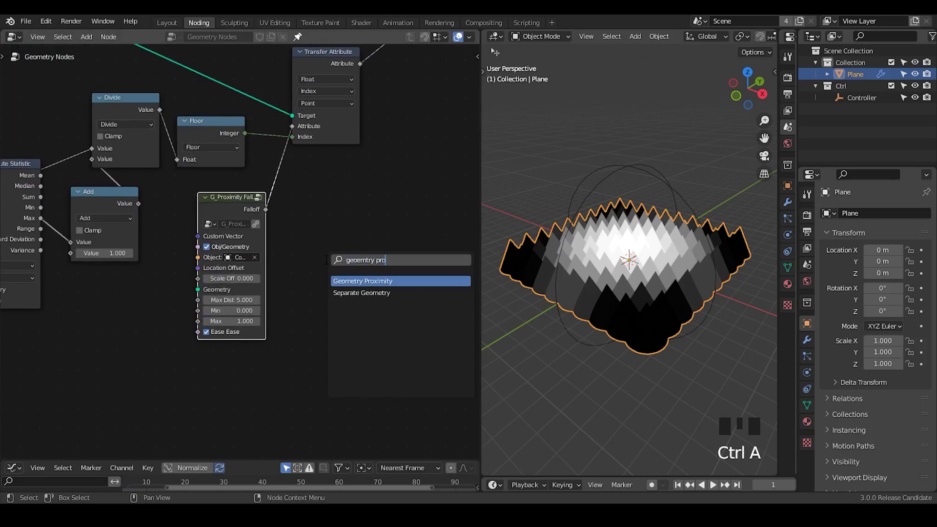
pyautogui.press('Return')
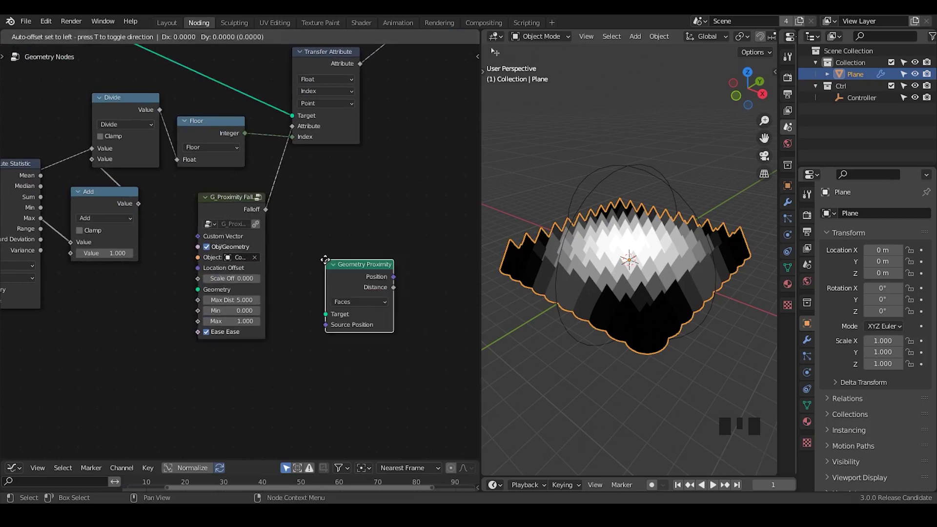
pyautogui.click(336, 265)
pyautogui.hotkey('ctrl', 'a')
pyautogui.write('obje')
pyautogui.press('Return')
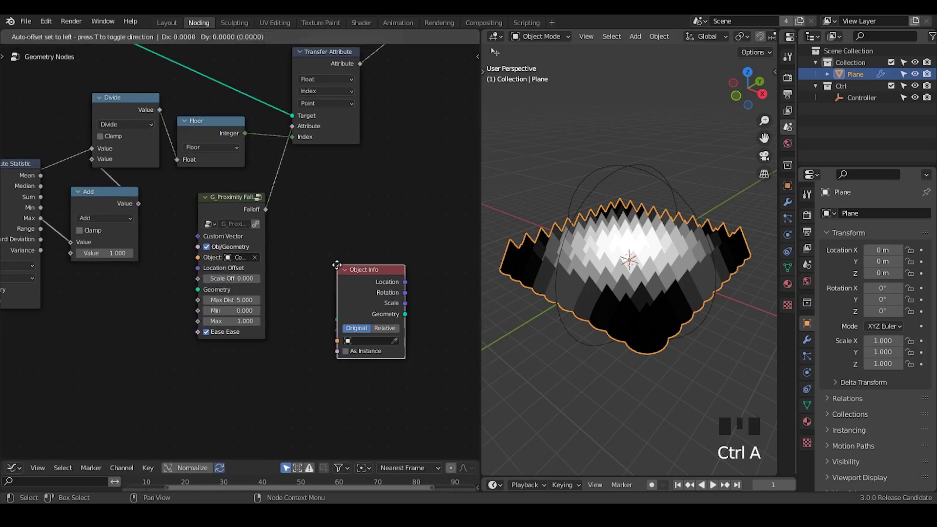
pyautogui.moveTo(196, 355); pyautogui.dragTo(210, 283, button='middle')
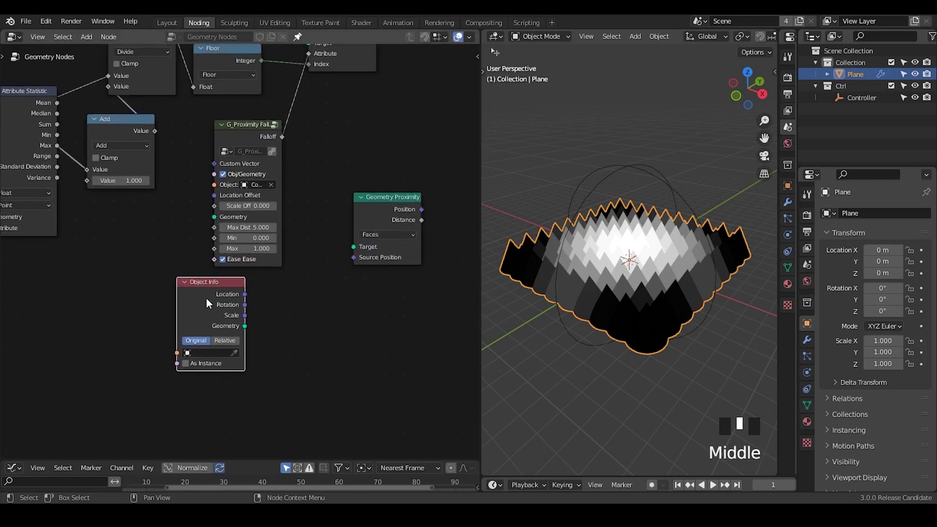
pyautogui.click(160, 281)
pyautogui.moveTo(195, 293); pyautogui.dragTo(302, 276)
pyautogui.hotkey('ctrl', 'a')
pyautogui.write('mesh l')
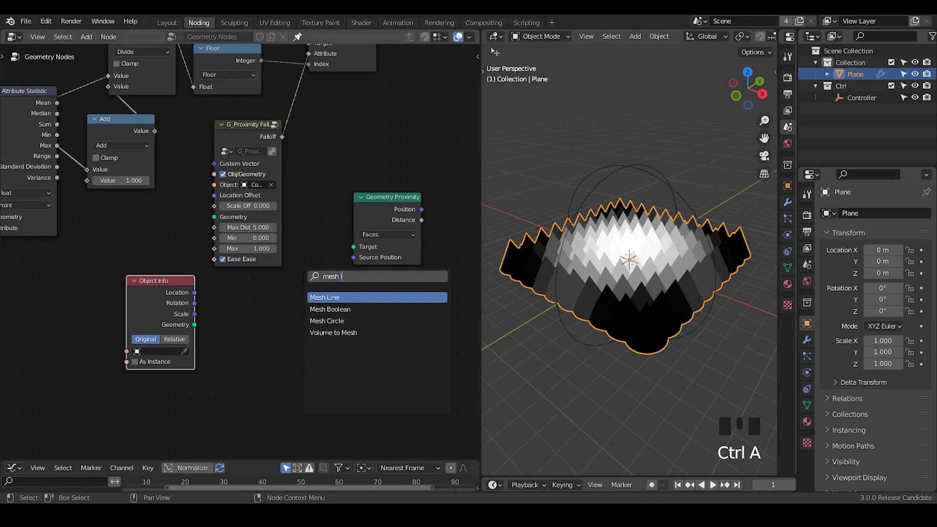
pyautogui.press('Return')
pyautogui.click(257, 276)
pyautogui.moveTo(257, 276); pyautogui.dragTo(169, 255, button='middle')
pyautogui.moveTo(284, 179); pyautogui.dragTo(278, 213)
pyautogui.moveTo(327, 238); pyautogui.dragTo(358, 246)
pyautogui.moveTo(359, 247); pyautogui.dragTo(322, 266, button='middle')
pyautogui.hotkey('ctrl', 'a')
pyautogui.write('map rang')
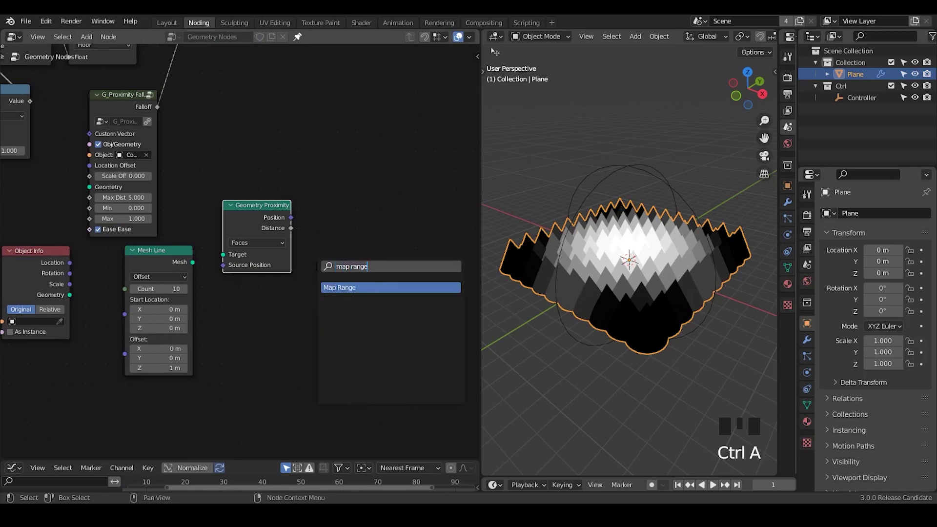
pyautogui.press('Return')
pyautogui.click(321, 269)
pyautogui.moveTo(271, 298); pyautogui.dragTo(295, 285, button='middle')
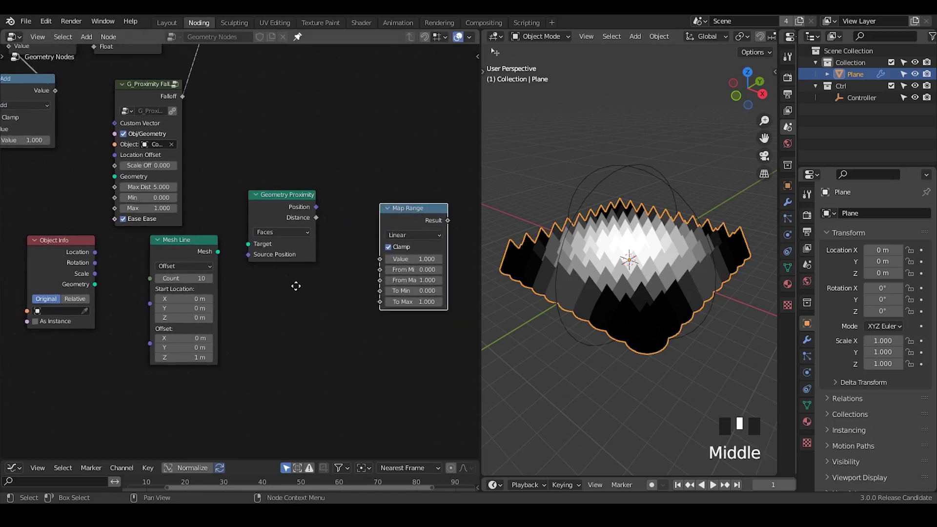
pyautogui.moveTo(95, 274); pyautogui.dragTo(365, 276)
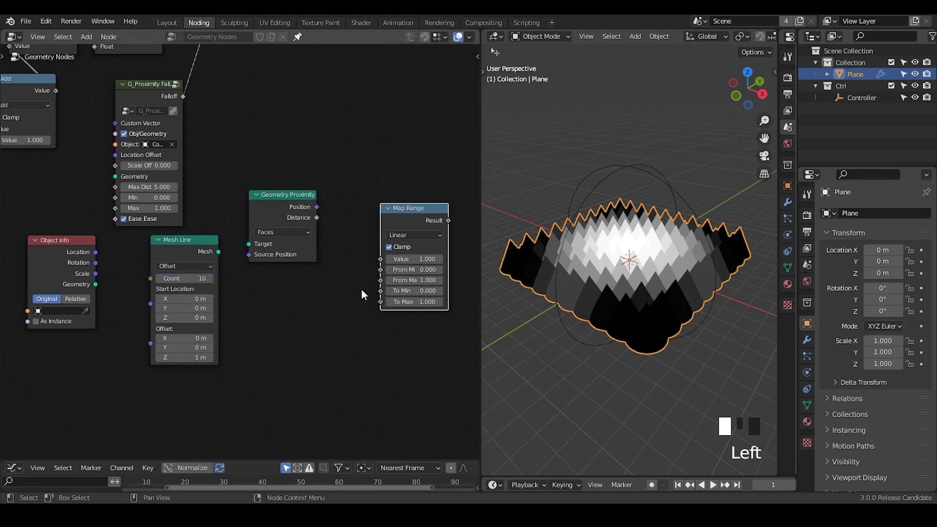
pyautogui.moveTo(299, 226); pyautogui.dragTo(306, 251)
pyautogui.moveTo(431, 222); pyautogui.dragTo(412, 233)
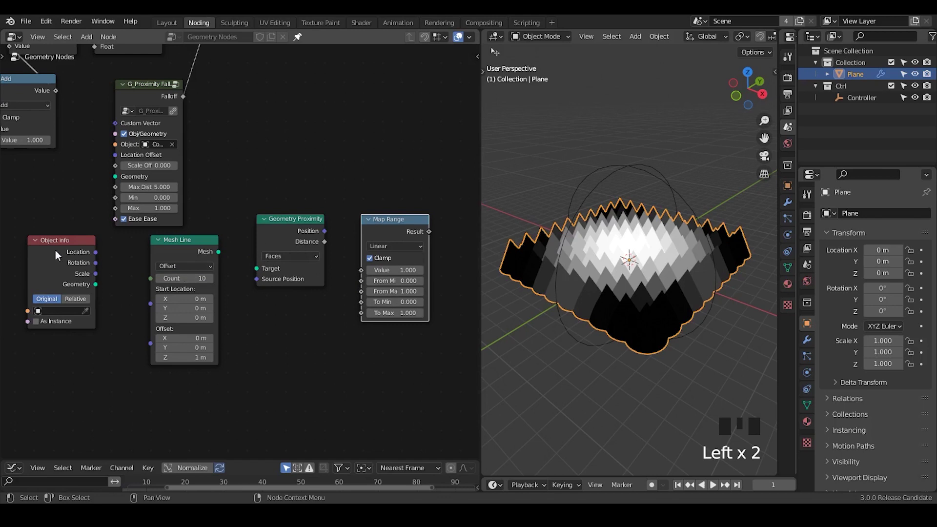
pyautogui.moveTo(62, 255); pyautogui.dragTo(70, 269)
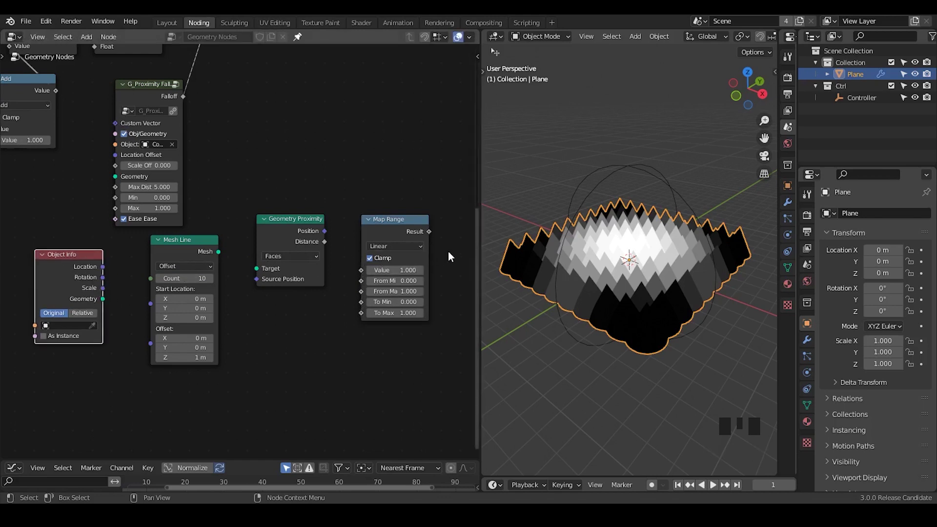
pyautogui.moveTo(448, 251); pyautogui.dragTo(42, 394)
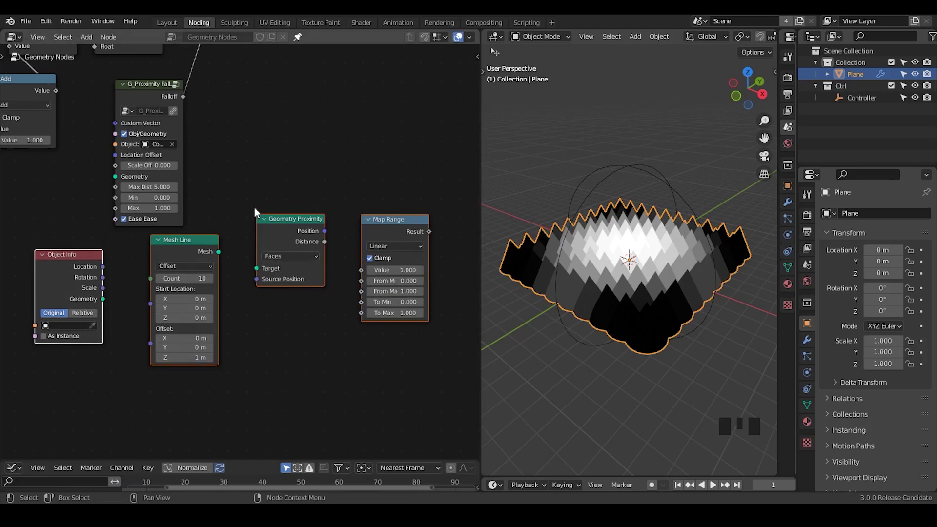
pyautogui.press('x')
pyautogui.moveTo(197, 180); pyautogui.dragTo(345, 325, button='middle')
pyautogui.keyDown('ctrl'); pyautogui.moveTo(292, 197); pyautogui.dragTo(324, 245, button='middle'); pyautogui.keyUp('ctrl')
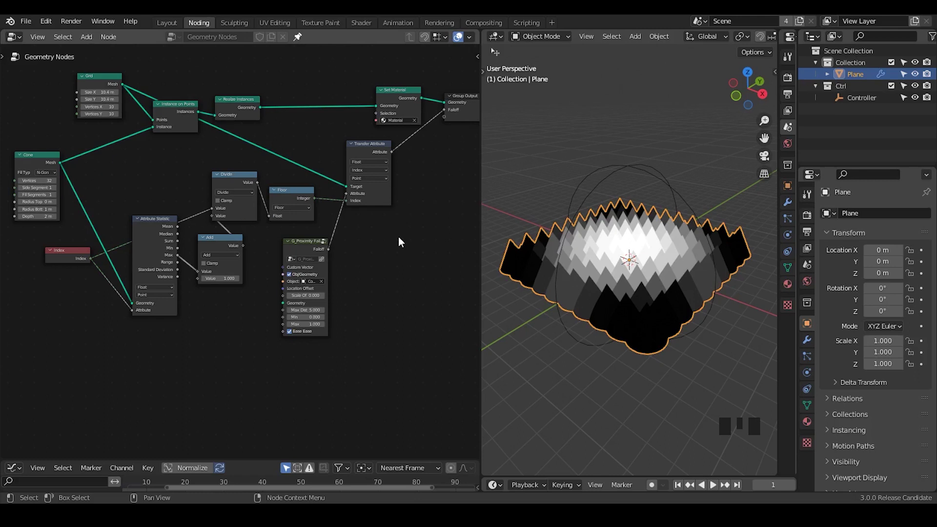
# Step: Zoom in on the tree and nudge the G_Proximity Falloff node a little up-left
pyautogui.moveTo(399, 236); pyautogui.dragTo(402, 247, button='middle')
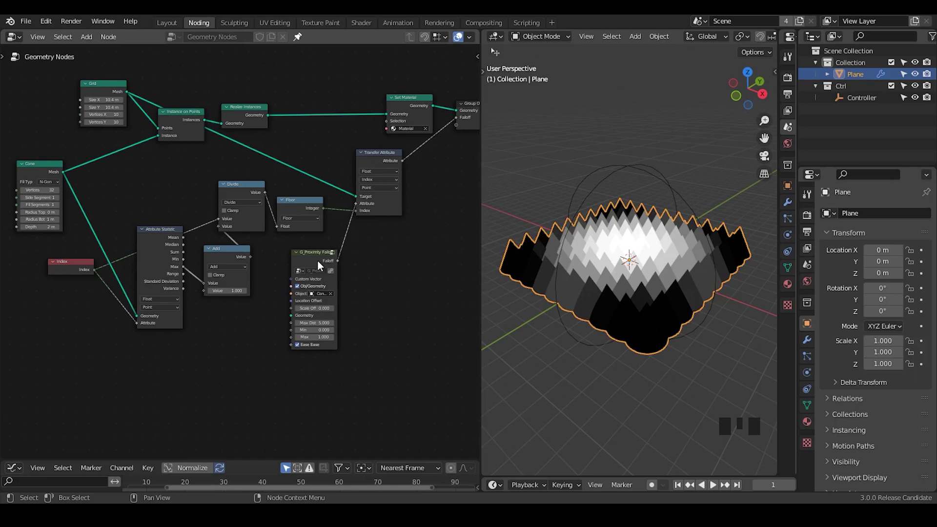
pyautogui.moveTo(317, 262); pyautogui.dragTo(310, 256)
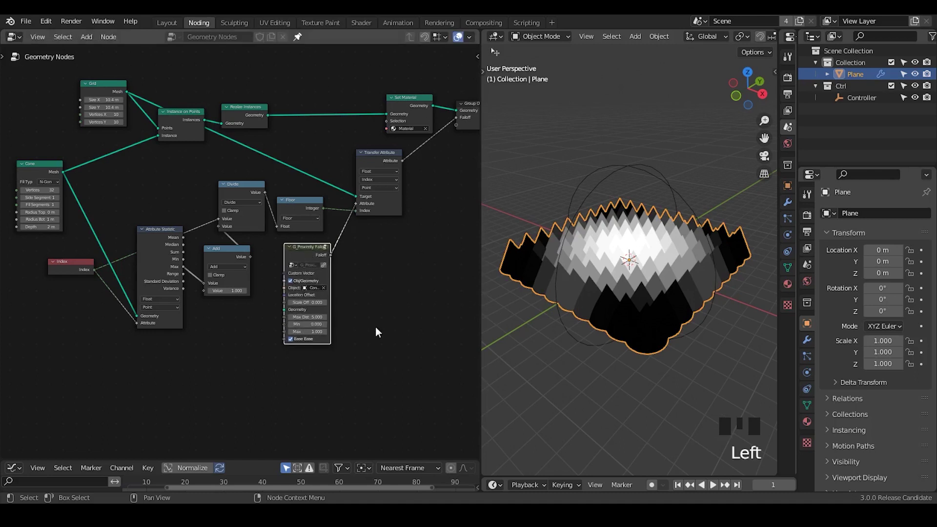